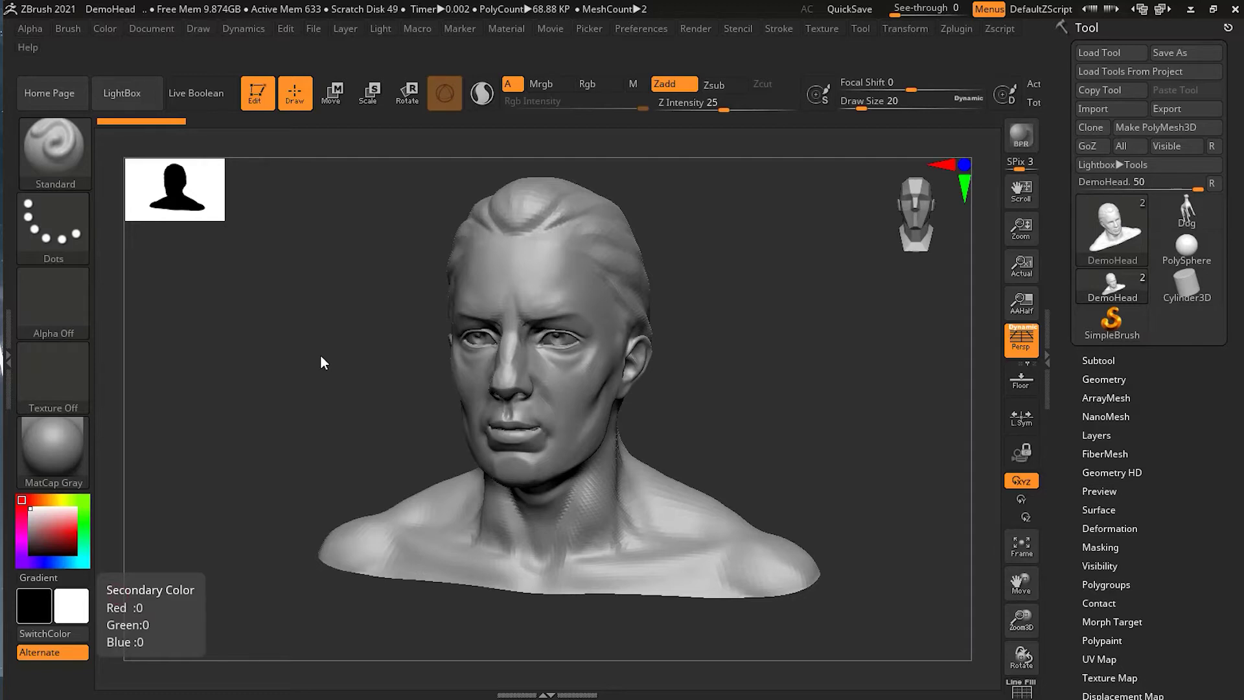
- Paint symmetric MaskPen strokes over the forehead, cheek and jaw, then clear the mask
{"action": "key", "text": "ctrl"}
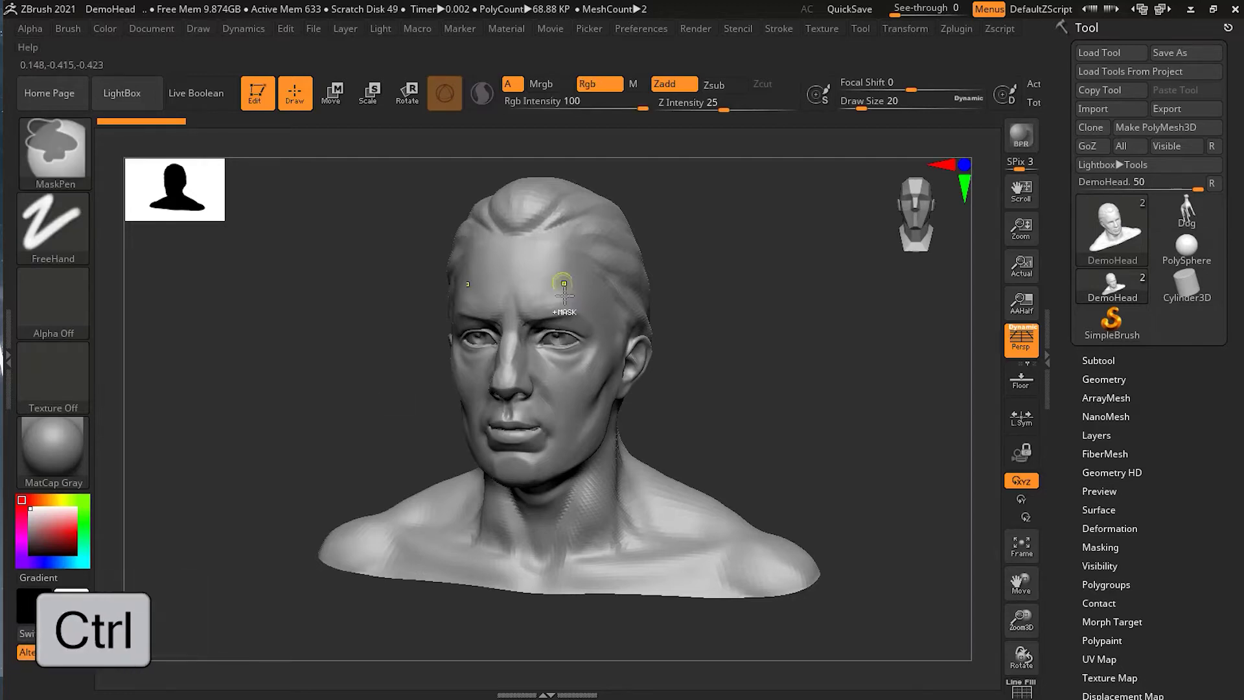
{"action": "mouse_move", "coordinate": [573, 280]}
{"action": "left_mouse_down", "text": "ctrl"}
{"action": "mouse_move", "coordinate": [591, 324]}
{"action": "mouse_move", "coordinate": [570, 392]}
{"action": "mouse_move", "coordinate": [583, 400]}
{"action": "mouse_move", "coordinate": [607, 343]}
{"action": "left_mouse_up", "text": "ctrl"}
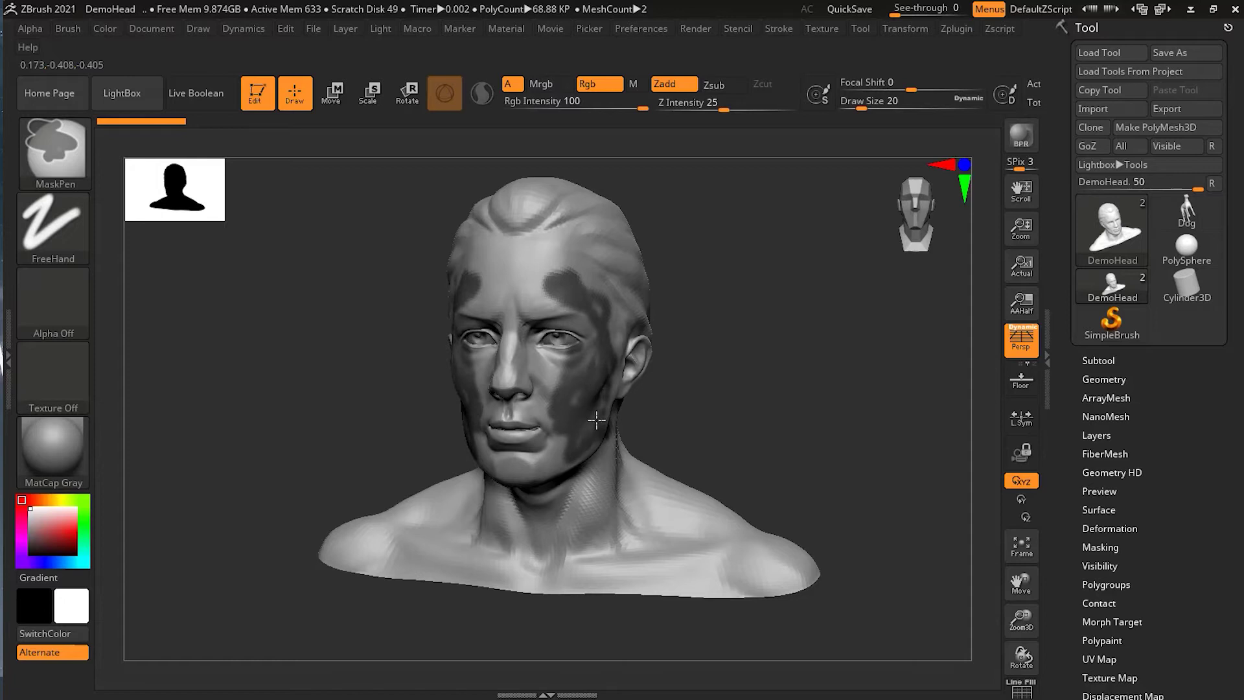
{"action": "left_click_drag", "start_coordinate": [567, 475], "coordinate": [567, 439], "text": "ctrl"}
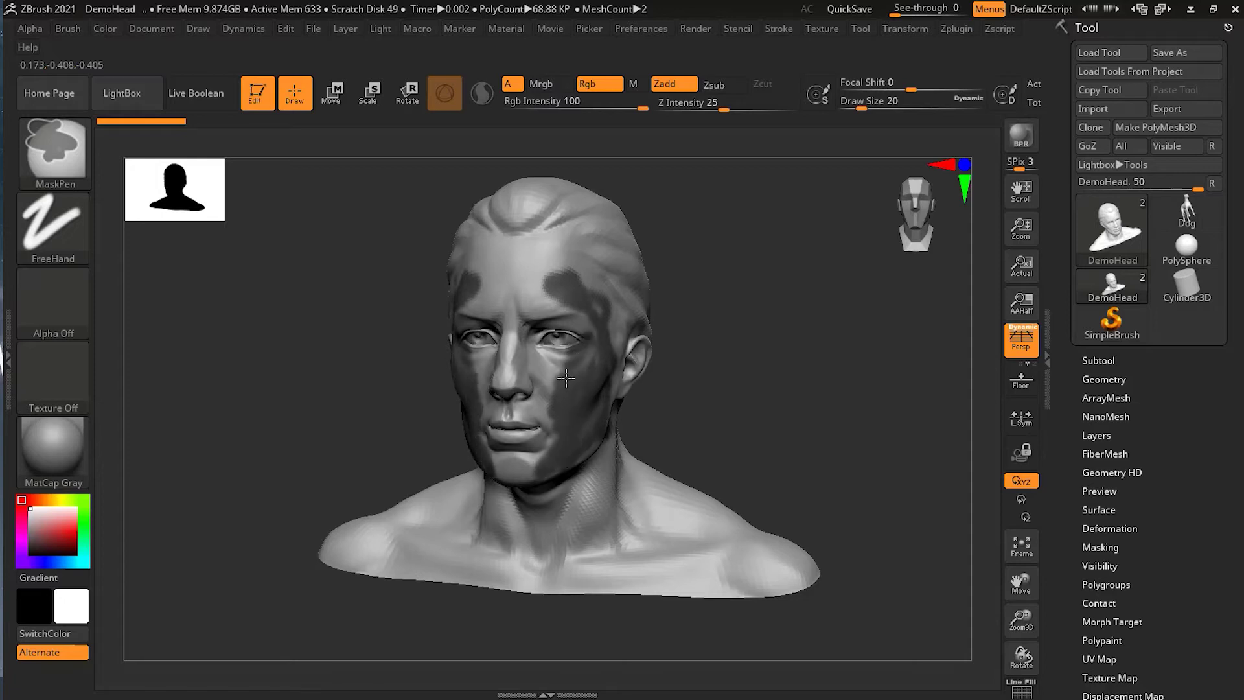
{"action": "mouse_move", "coordinate": [595, 335]}
{"action": "left_mouse_down", "text": "ctrl"}
{"action": "mouse_move", "coordinate": [547, 305]}
{"action": "mouse_move", "coordinate": [549, 263]}
{"action": "left_mouse_up", "text": "ctrl"}
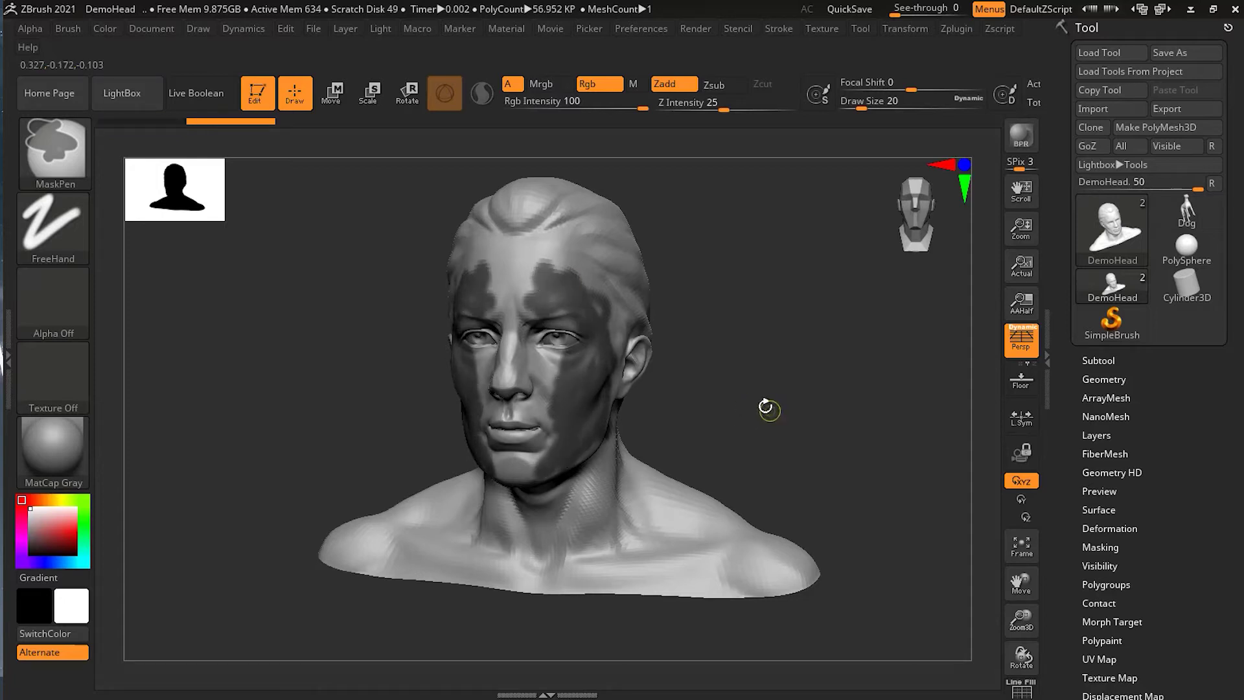
{"action": "right_click_drag", "start_coordinate": [721, 389], "coordinate": [776, 390], "text": "ctrl"}
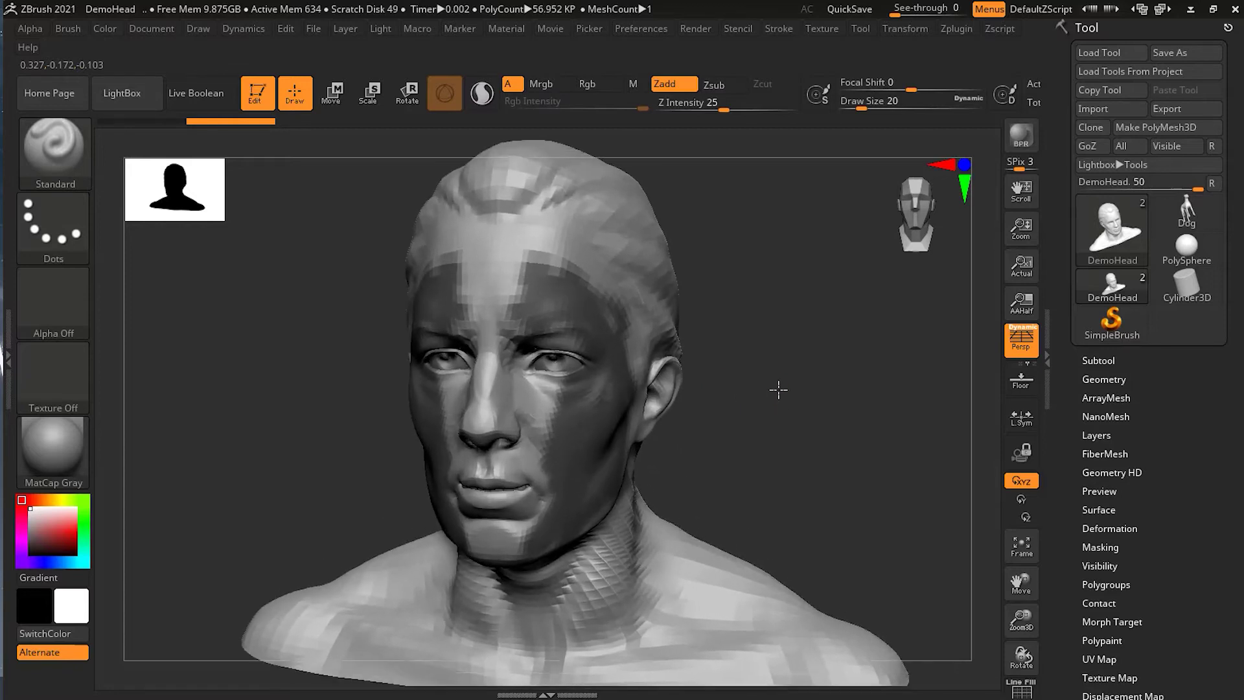
{"action": "left_click_drag", "start_coordinate": [775, 389], "coordinate": [775, 390], "text": "ctrl"}
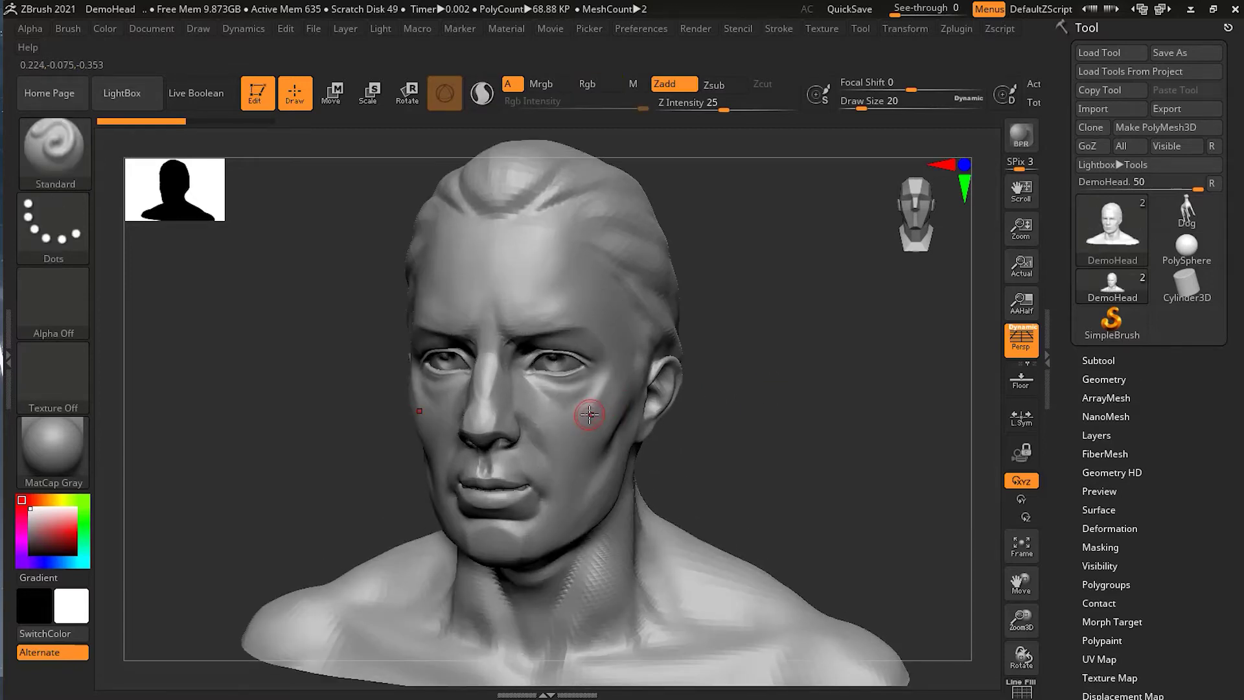
- Enlarge the brush, mask the cheek beside the nose and the forehead, then clear it
{"action": "key", "text": "bracketright"}
{"action": "key", "text": "bracketright"}
{"action": "key", "text": "bracketright"}
{"action": "key", "text": "bracketright"}
{"action": "key", "text": "bracketright"}
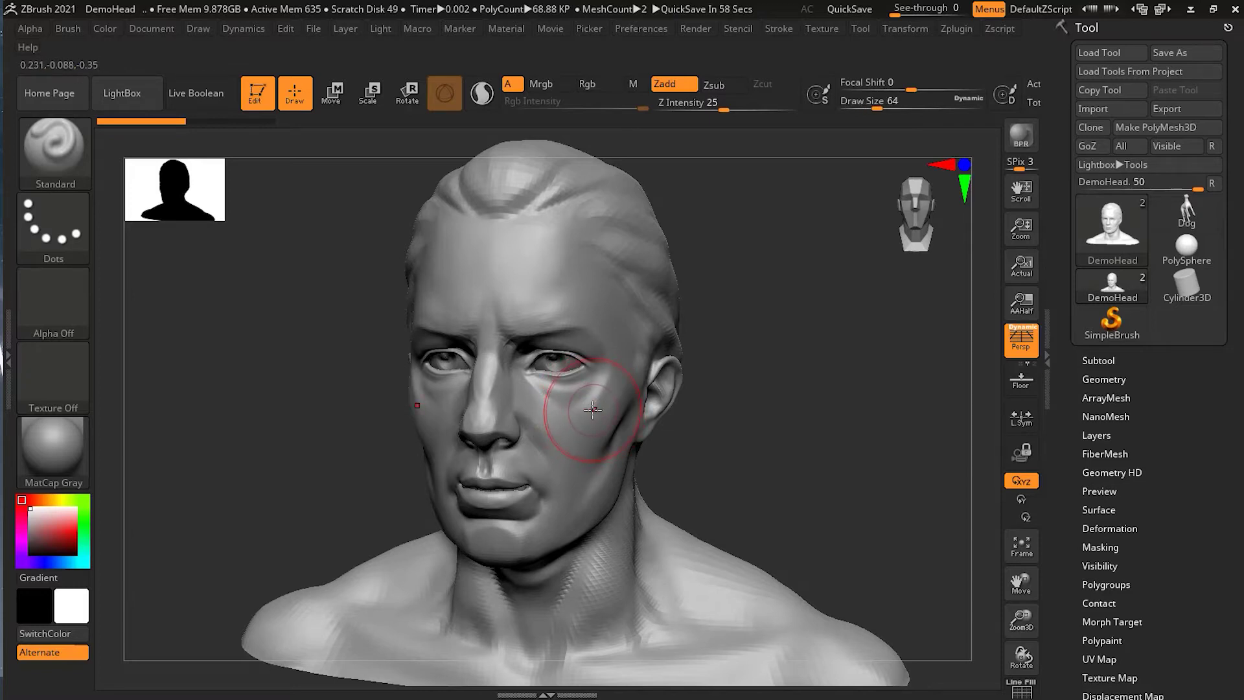
{"action": "mouse_move", "coordinate": [593, 409]}
{"action": "left_mouse_down", "text": "ctrl"}
{"action": "mouse_move", "coordinate": [577, 439]}
{"action": "mouse_move", "coordinate": [584, 512]}
{"action": "mouse_move", "coordinate": [612, 316]}
{"action": "mouse_move", "coordinate": [586, 387]}
{"action": "mouse_move", "coordinate": [595, 458]}
{"action": "left_mouse_up", "text": "ctrl"}
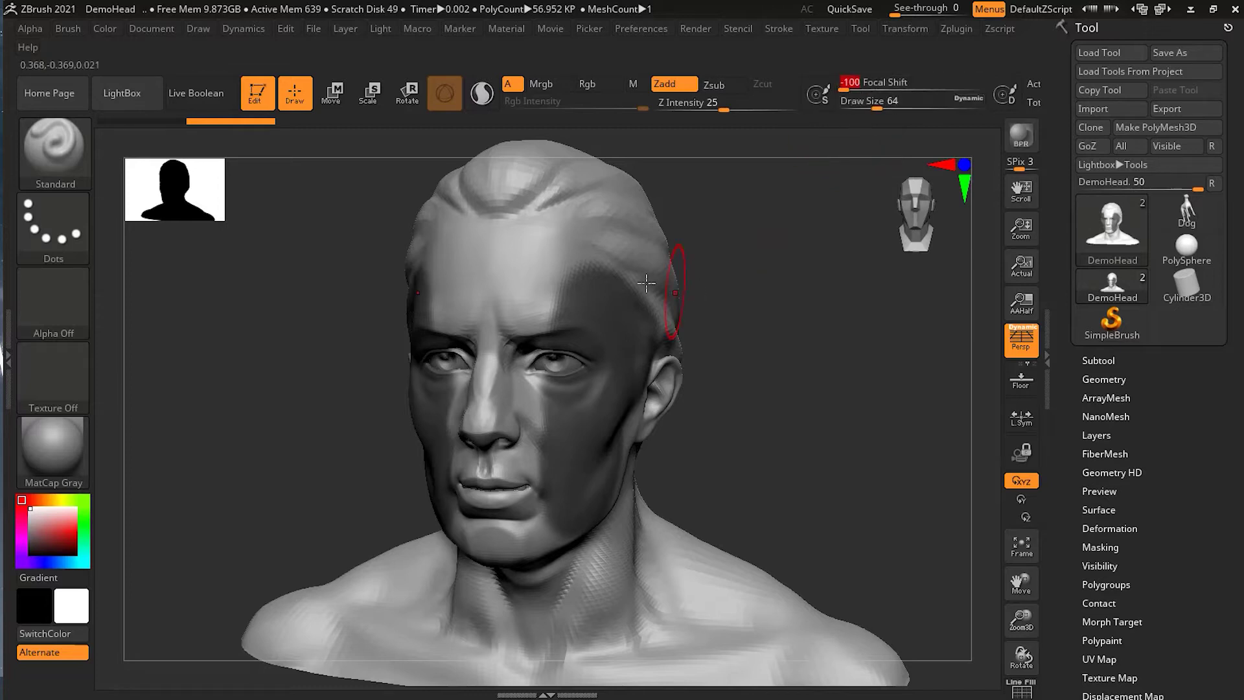
{"action": "mouse_move", "coordinate": [555, 247]}
{"action": "left_mouse_down", "text": "ctrl"}
{"action": "mouse_move", "coordinate": [493, 266]}
{"action": "mouse_move", "coordinate": [622, 246]}
{"action": "mouse_move", "coordinate": [644, 278]}
{"action": "left_mouse_up", "text": "ctrl"}
{"action": "left_click_drag", "start_coordinate": [879, 371], "coordinate": [882, 376], "text": "ctrl"}
- Set Focal Shift to -100, mask the forehead and crown, then clear all masking
{"action": "left_click", "coordinate": [913, 84]}
{"action": "left_click_drag", "start_coordinate": [912, 83], "coordinate": [842, 84]}
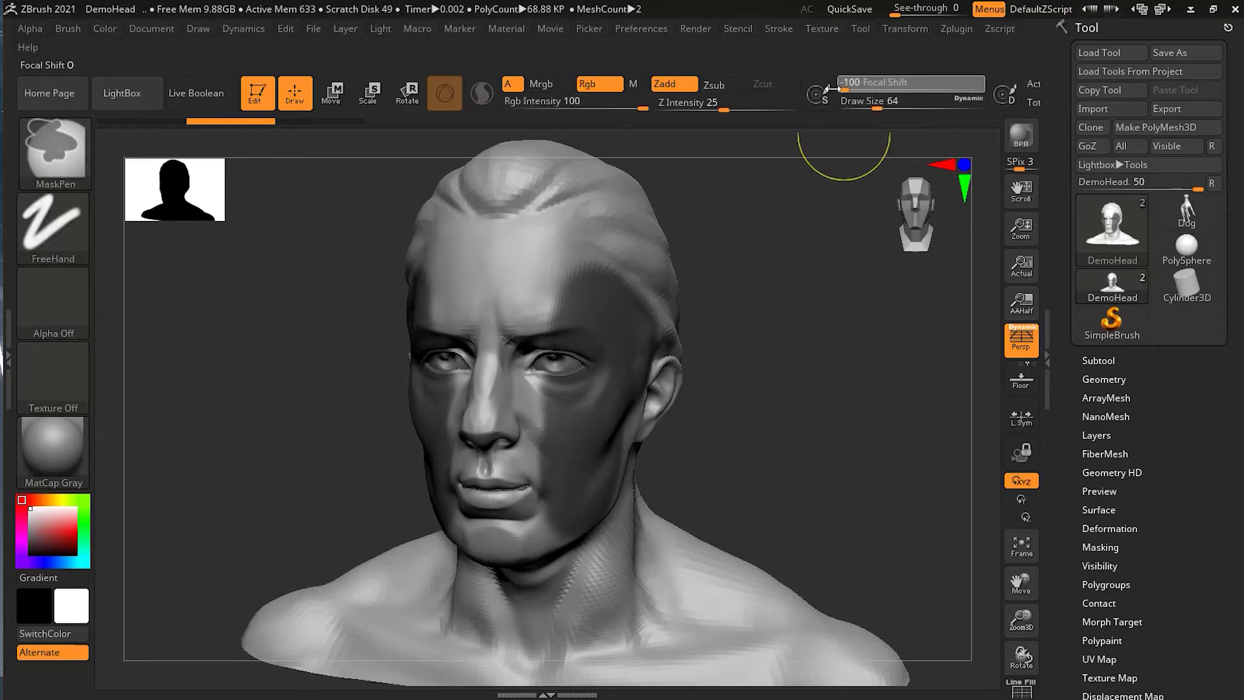
{"action": "mouse_move", "coordinate": [598, 222]}
{"action": "left_mouse_down", "text": "ctrl"}
{"action": "mouse_move", "coordinate": [548, 233]}
{"action": "mouse_move", "coordinate": [528, 295]}
{"action": "mouse_move", "coordinate": [531, 501]}
{"action": "mouse_move", "coordinate": [570, 616]}
{"action": "mouse_move", "coordinate": [717, 589]}
{"action": "left_mouse_up", "text": "ctrl"}
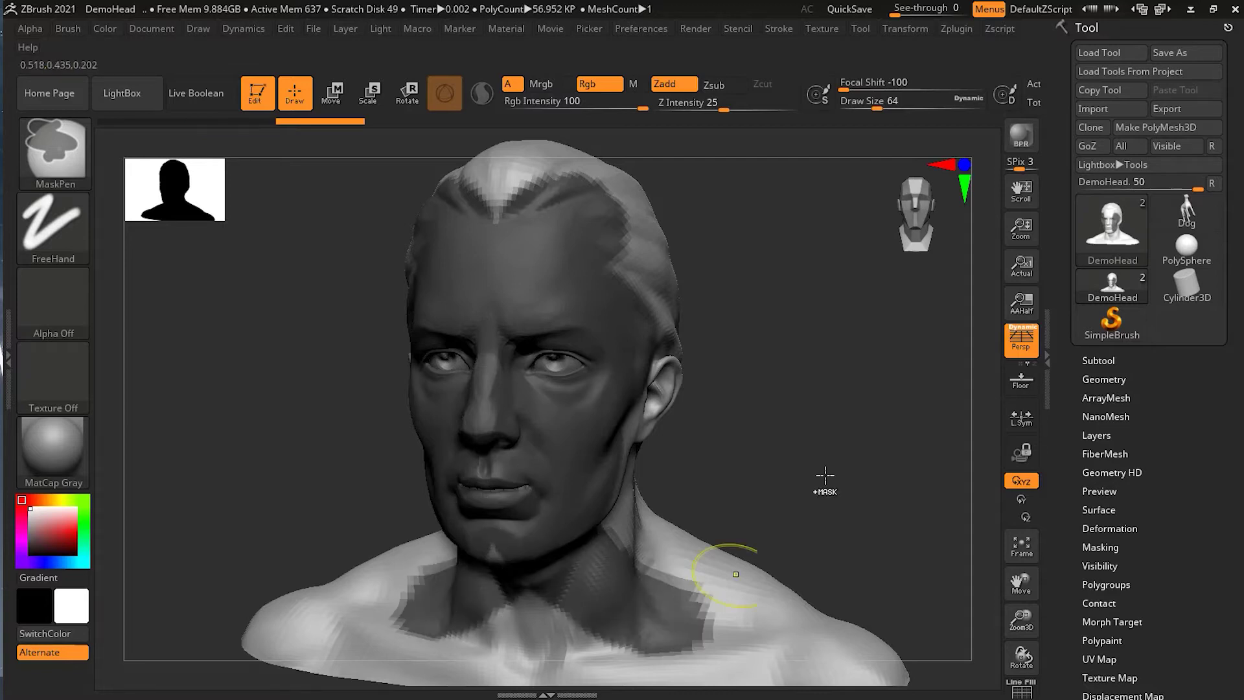
{"action": "left_click_drag", "start_coordinate": [828, 328], "coordinate": [830, 330], "text": "ctrl"}
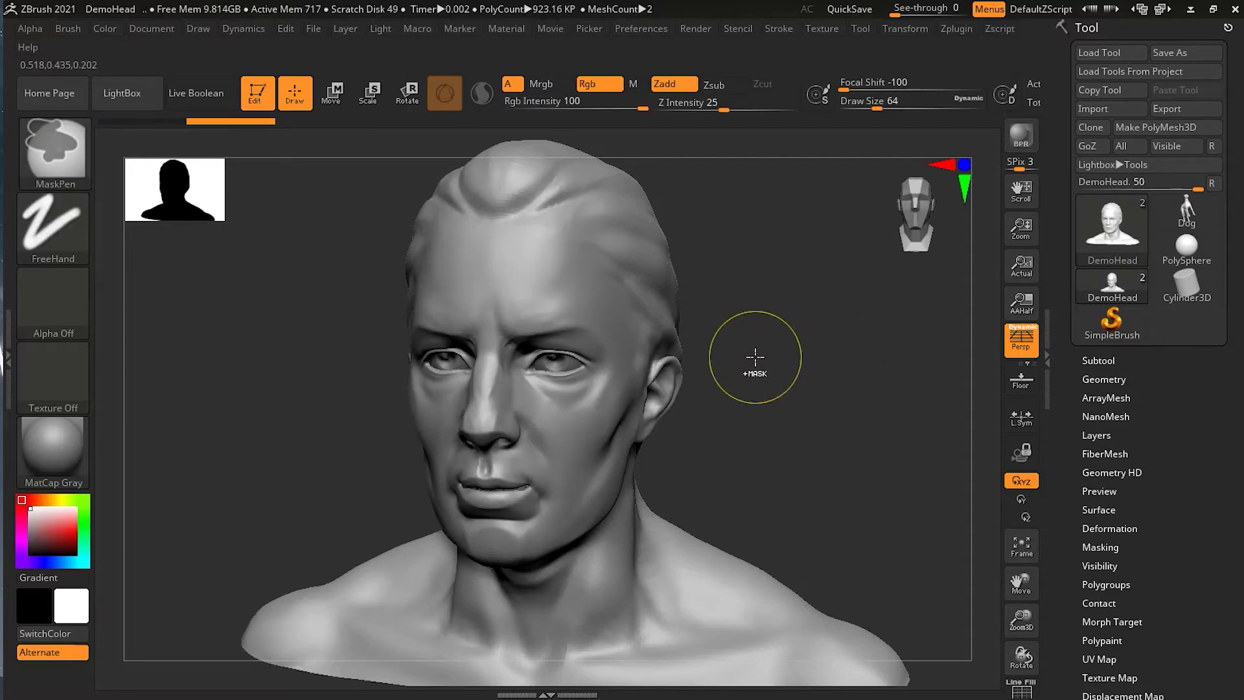
- Subdivide to about 3.6 million polygons, mask the forehead, then mask the chest at Focal Shift -10
{"action": "key", "text": "ctrl+d"}
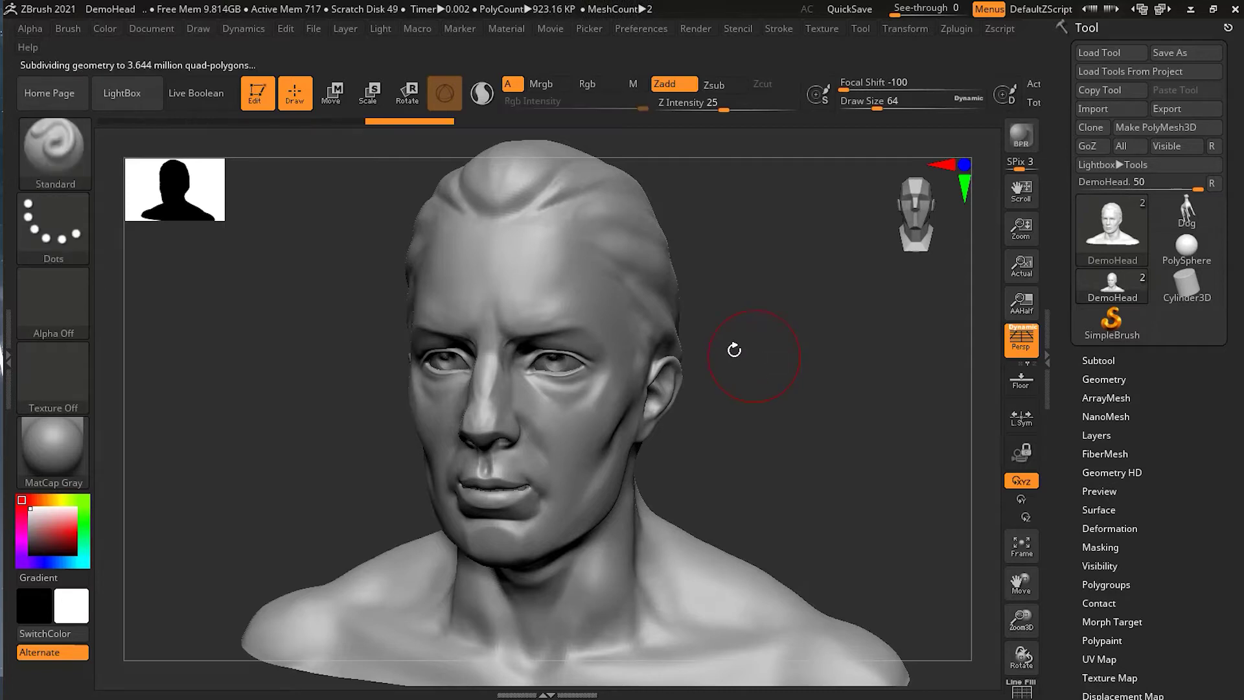
{"action": "mouse_move", "coordinate": [611, 245]}
{"action": "left_mouse_down", "text": "ctrl"}
{"action": "mouse_move", "coordinate": [565, 389]}
{"action": "mouse_move", "coordinate": [555, 504]}
{"action": "left_mouse_up", "text": "ctrl"}
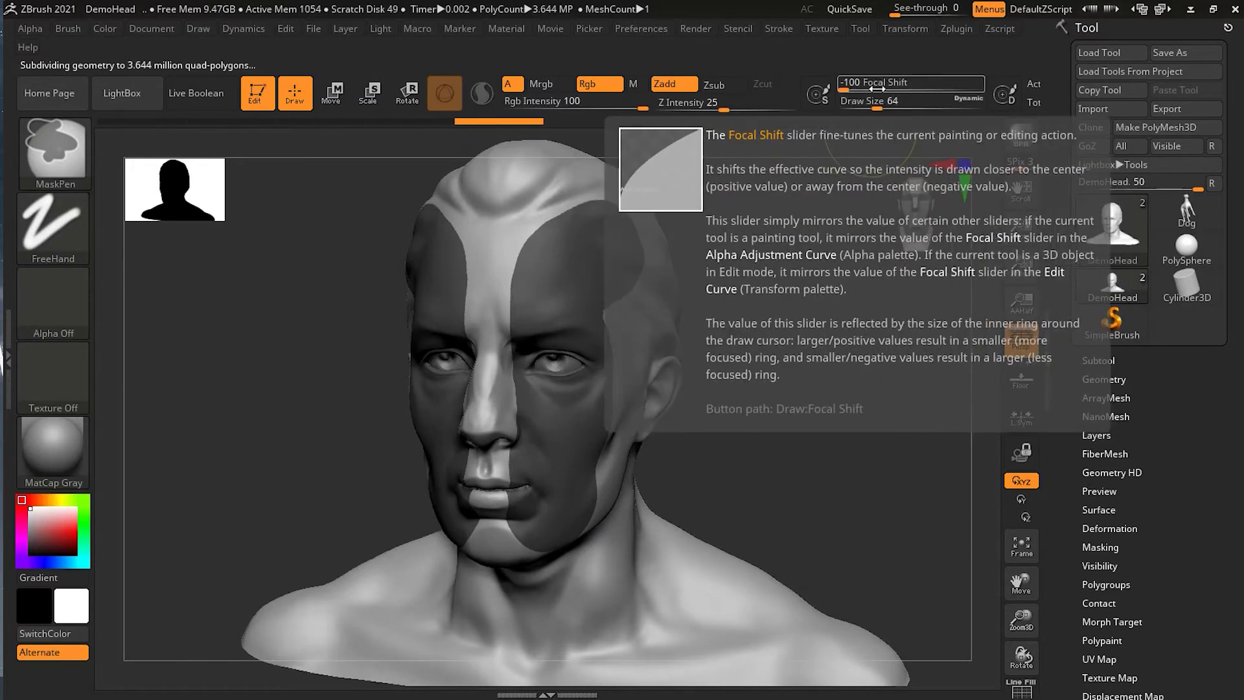
{"action": "mouse_move", "coordinate": [55, 166]}
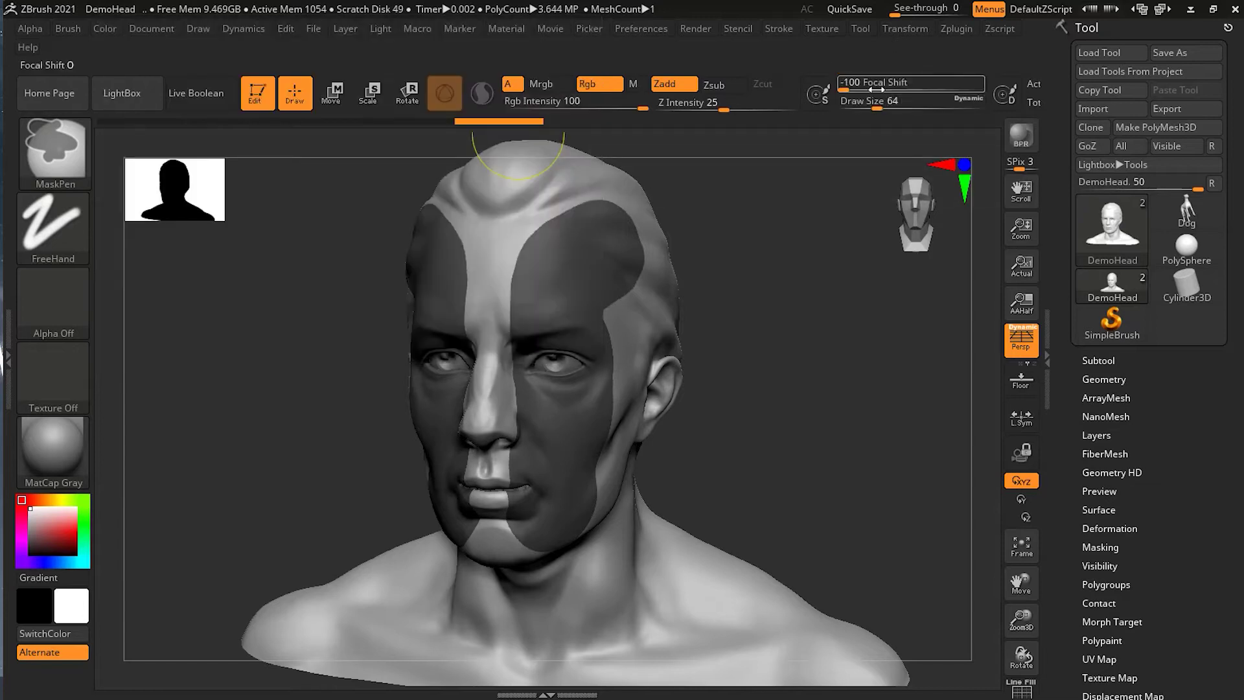
{"action": "mouse_move", "coordinate": [847, 91]}
{"action": "left_click_drag", "start_coordinate": [847, 91], "coordinate": [911, 91]}
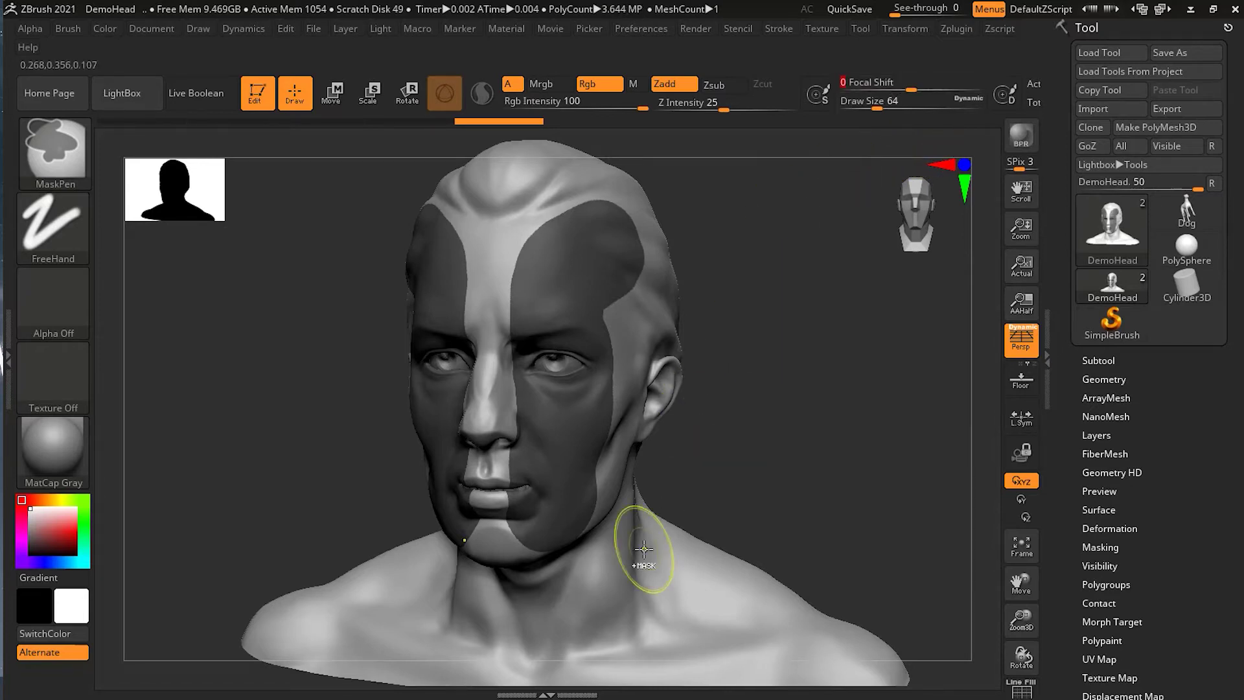
{"action": "left_click_drag", "start_coordinate": [528, 599], "coordinate": [751, 649], "text": "ctrl"}
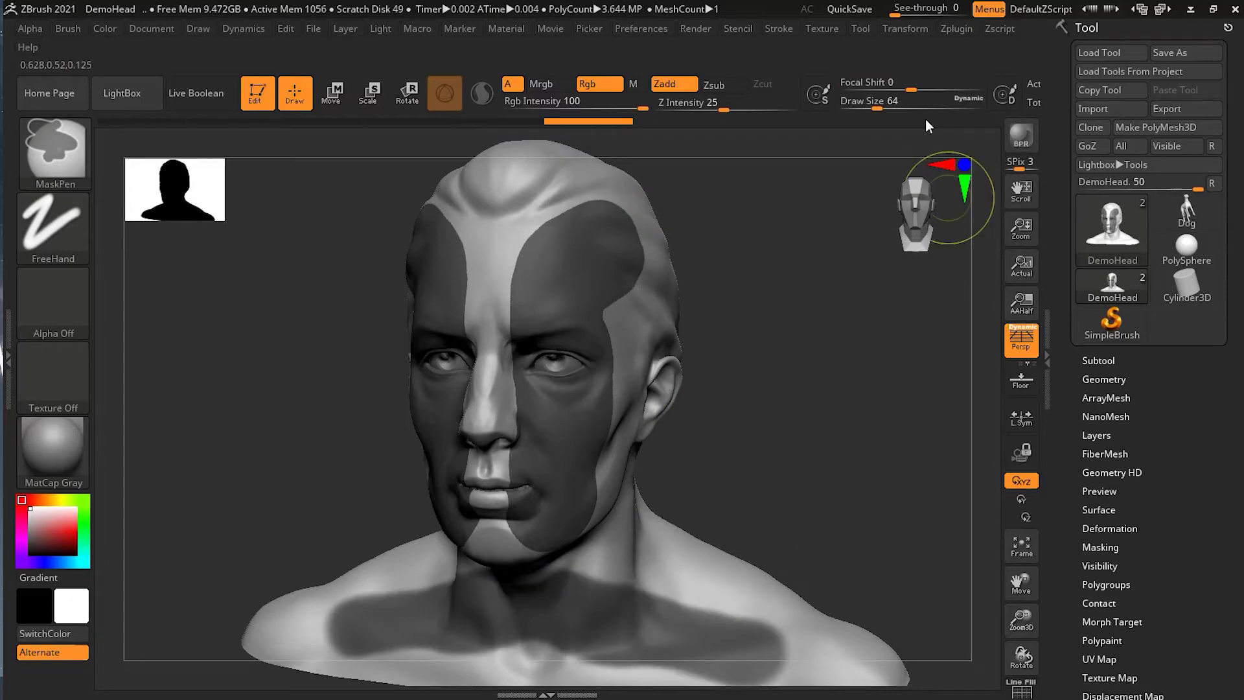
- Raise Focal Shift for a sharper edge and mask the mirrored shoulder bands
{"action": "left_click_drag", "start_coordinate": [911, 89], "coordinate": [954, 86]}
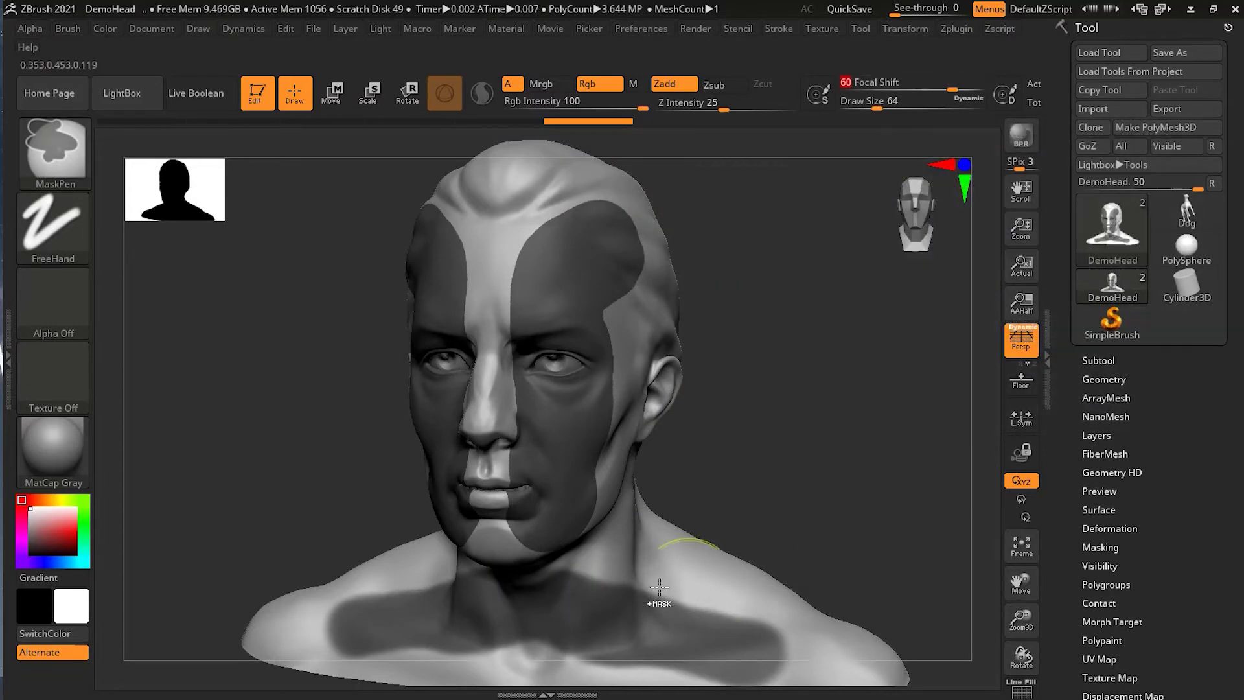
{"action": "mouse_move", "coordinate": [639, 542]}
{"action": "left_mouse_down", "text": "ctrl"}
{"action": "mouse_move", "coordinate": [777, 606]}
{"action": "mouse_move", "coordinate": [827, 662]}
{"action": "left_mouse_up", "text": "ctrl"}
{"action": "left_click_drag", "start_coordinate": [876, 82], "coordinate": [876, 83]}
{"action": "mouse_move", "coordinate": [876, 83]}
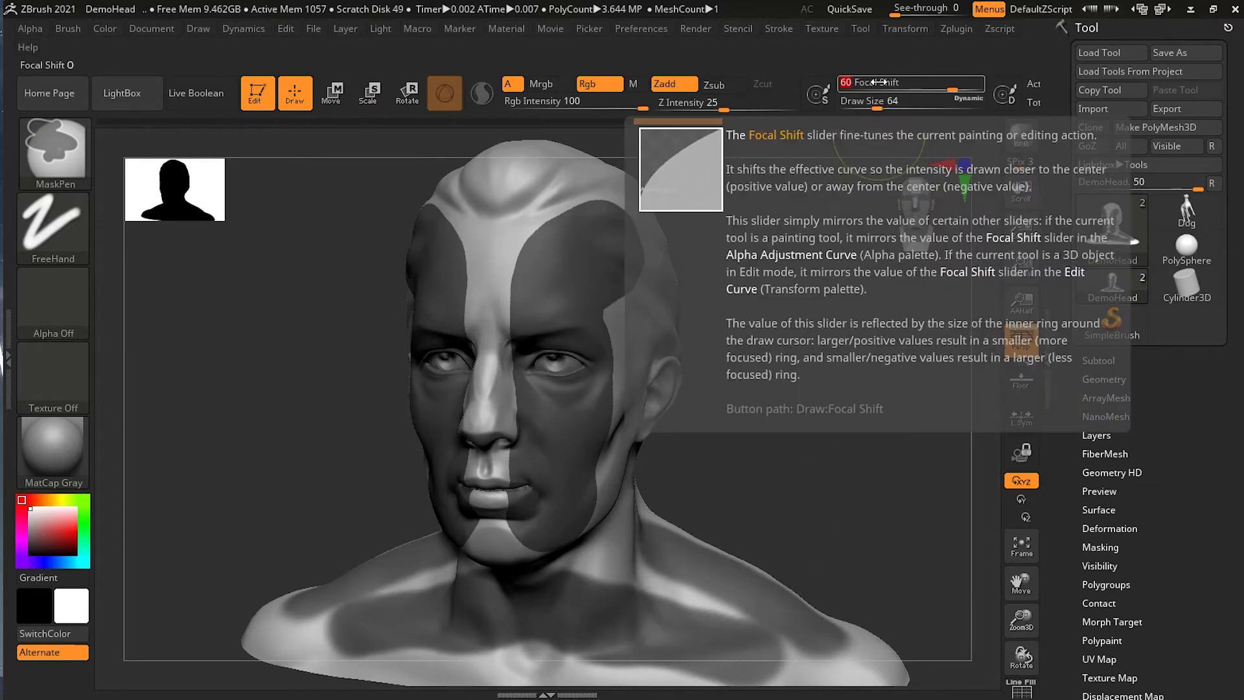
{"action": "key", "text": "ctrl+0"}
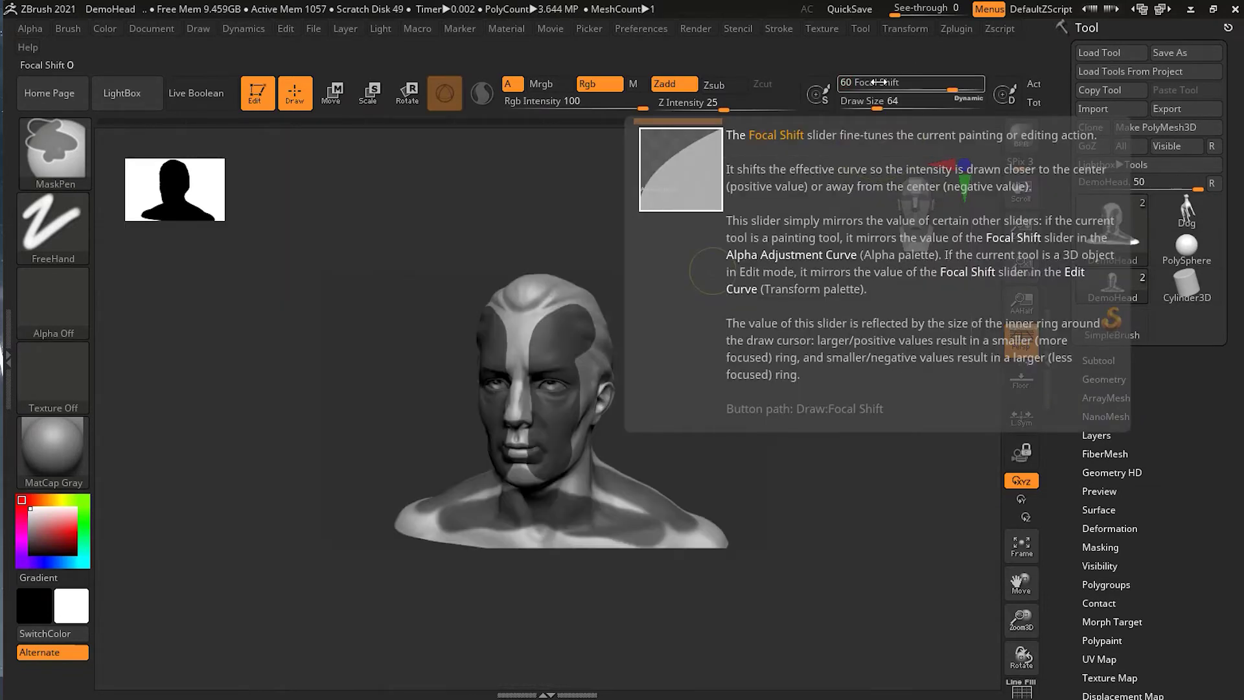
- Extend the forehead mask at Focal Shift -20, then undo the test mask strokes
{"action": "left_click", "coordinate": [909, 89]}
{"action": "left_click_drag", "start_coordinate": [907, 93], "coordinate": [907, 94]}
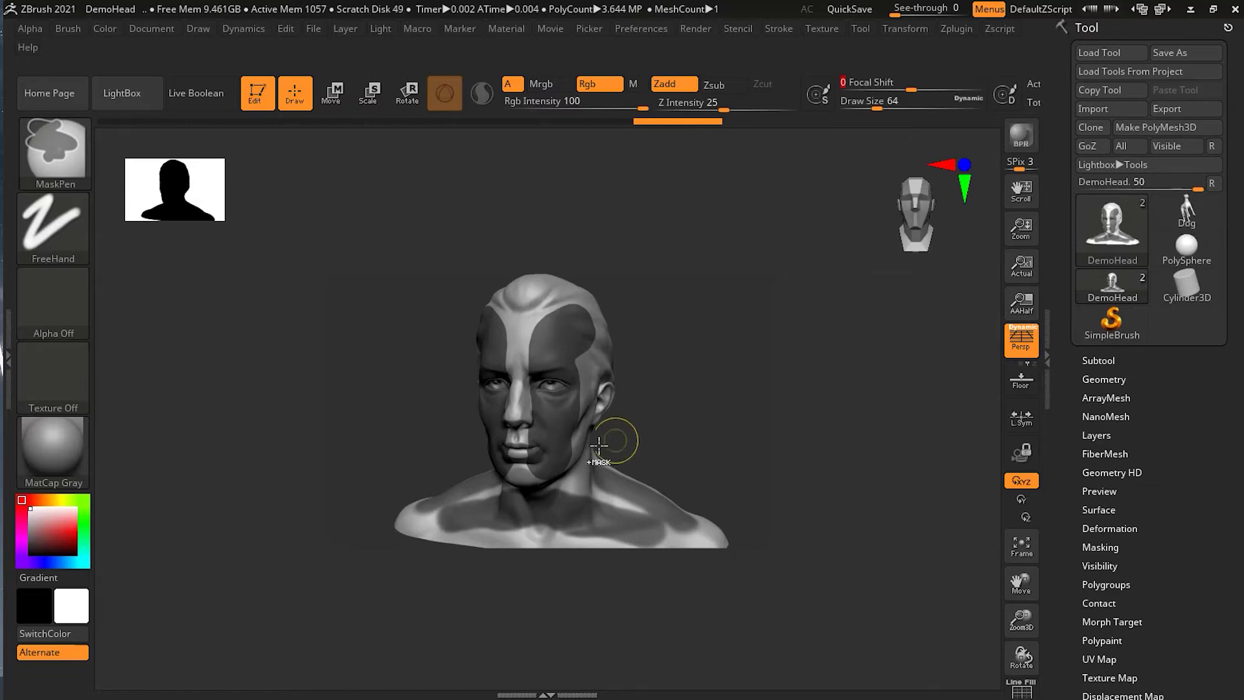
{"action": "mouse_move", "coordinate": [576, 345]}
{"action": "left_mouse_down", "text": "ctrl"}
{"action": "mouse_move", "coordinate": [556, 331]}
{"action": "mouse_move", "coordinate": [550, 294]}
{"action": "left_mouse_up", "text": "ctrl"}
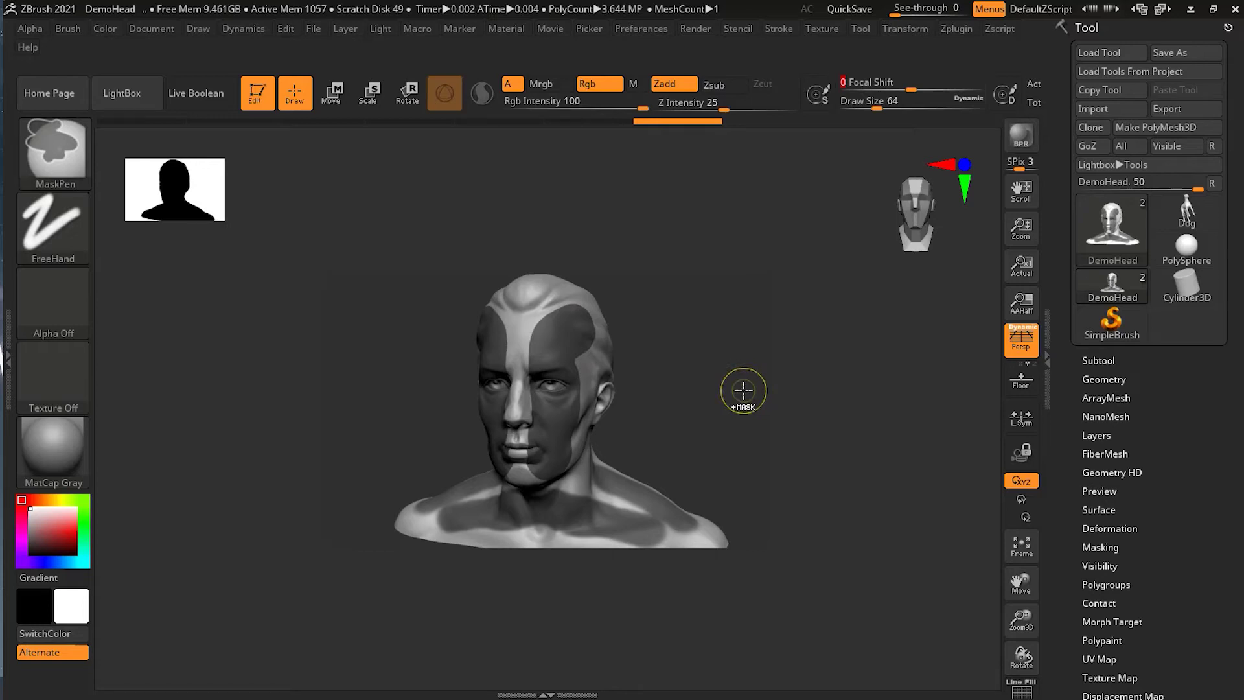
{"action": "key", "text": "ctrl+z"}
{"action": "key", "text": "ctrl+z"}
{"action": "key", "text": "ctrl+z"}
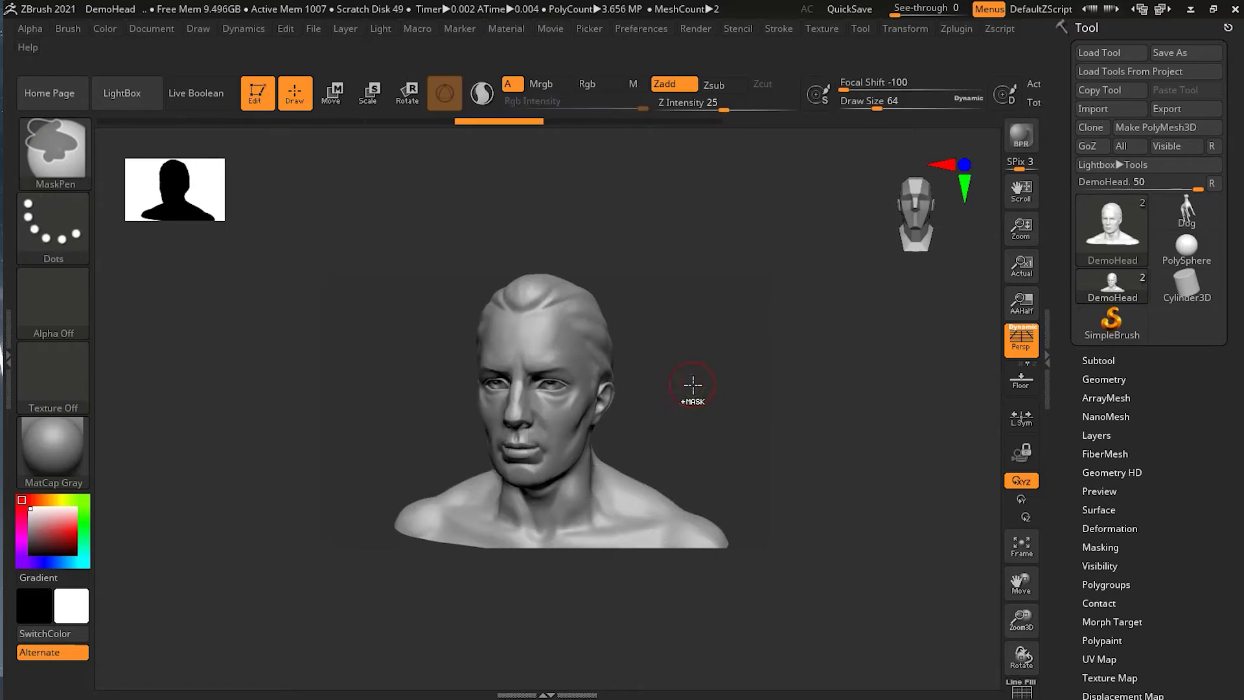
- Reposition and zoom in on the bust until the DemoHead's face fills the viewport
{"action": "left_click_drag", "start_coordinate": [706, 382], "coordinate": [715, 377], "text": "alt"}
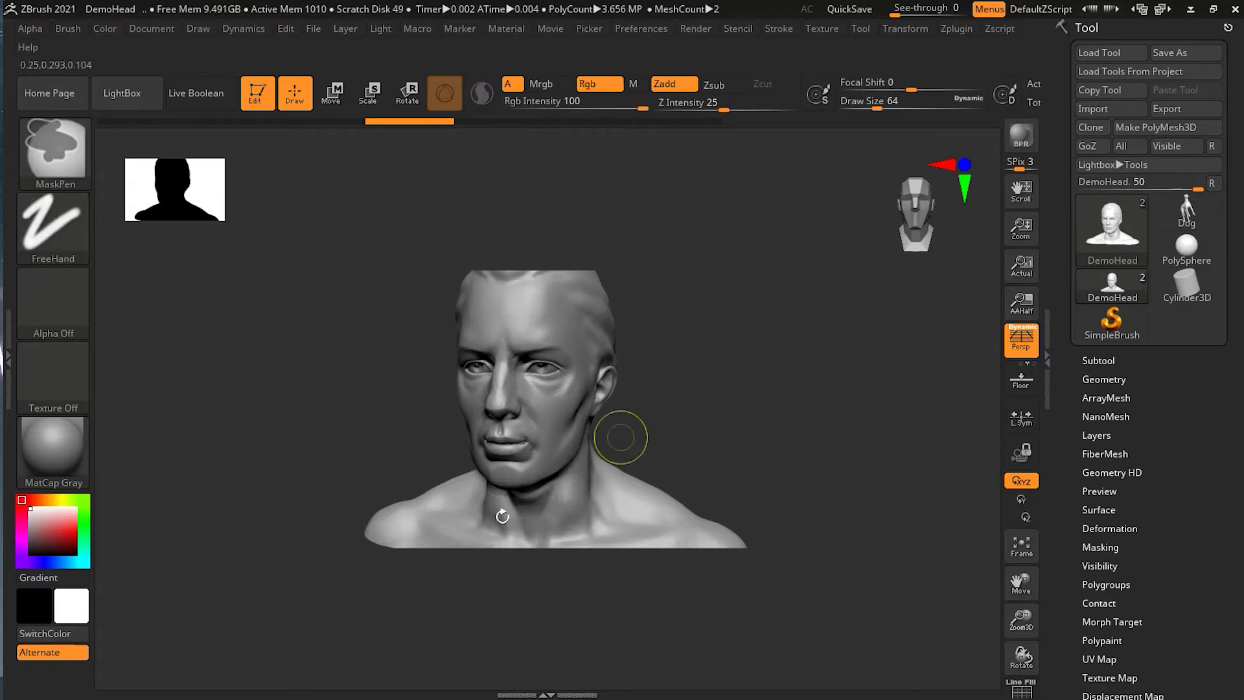
{"action": "key", "text": "0"}
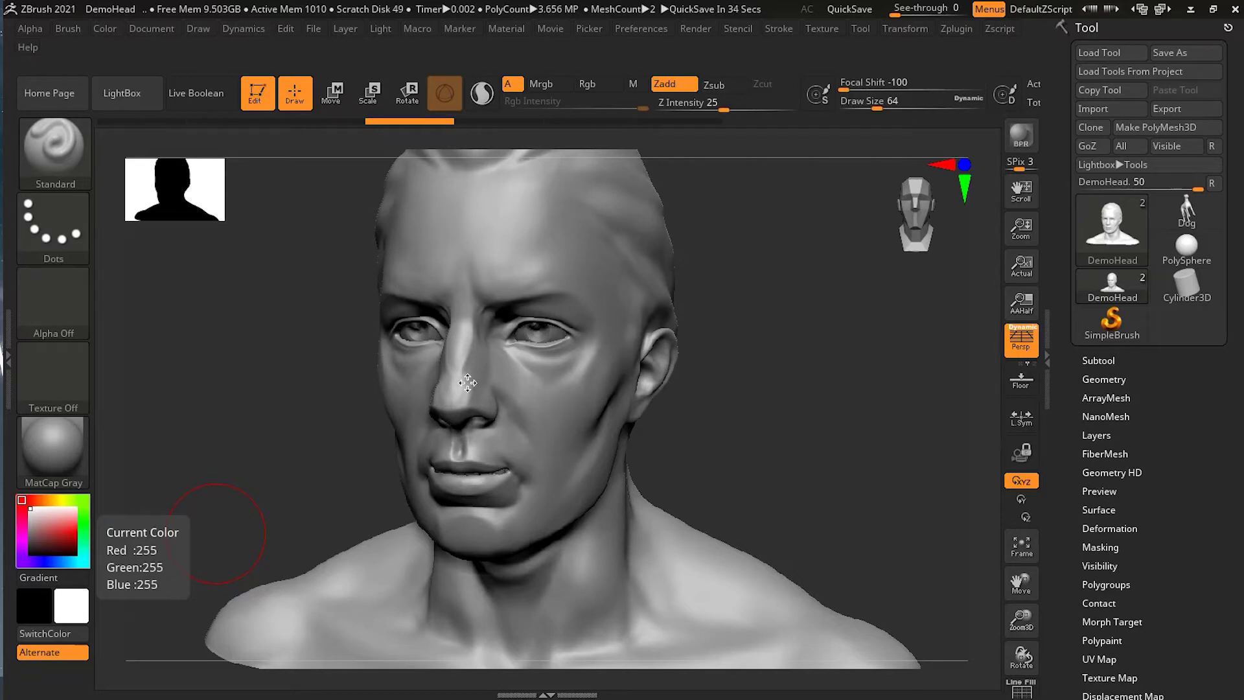
- Turn the head frontal, reset Focal Shift to 0 and halve Draw Size to 32
{"action": "mouse_move", "coordinate": [695, 407]}
{"action": "left_mouse_down"}
{"action": "mouse_move", "coordinate": [730, 408]}
{"action": "mouse_move", "coordinate": [772, 445]}
{"action": "mouse_move", "coordinate": [803, 422]}
{"action": "mouse_move", "coordinate": [922, 415]}
{"action": "mouse_move", "coordinate": [907, 414]}
{"action": "left_mouse_up"}
{"action": "left_click_drag", "start_coordinate": [825, 405], "coordinate": [778, 415]}
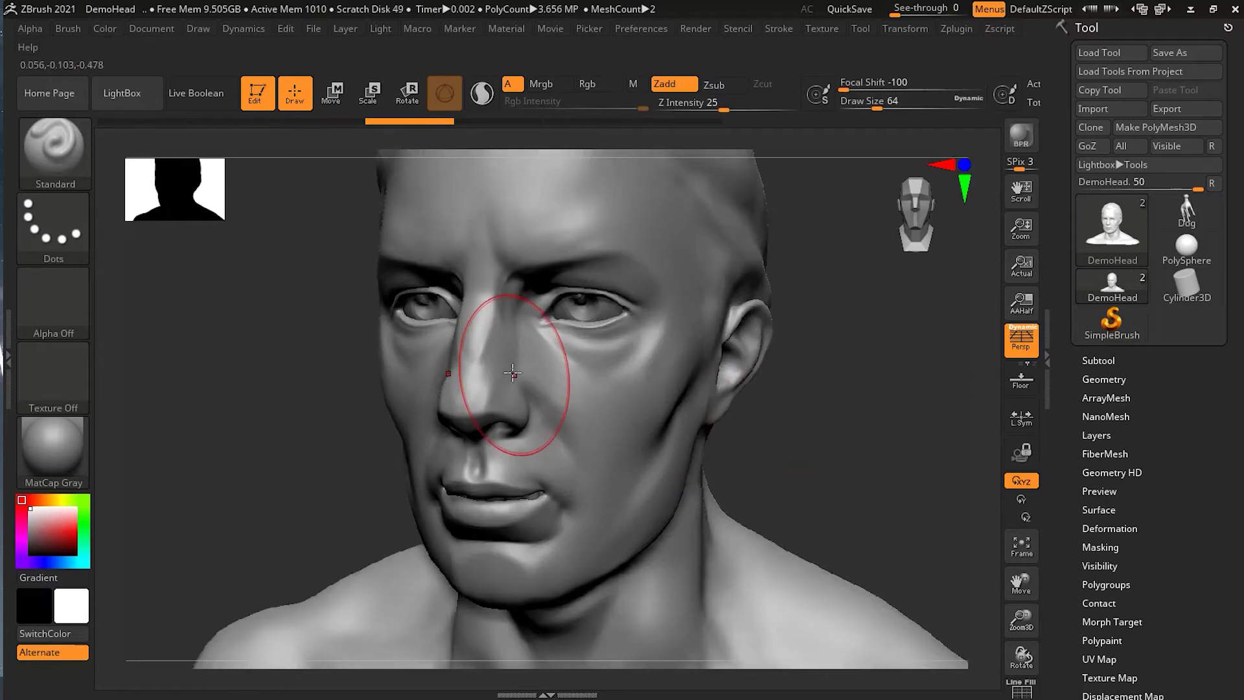
{"action": "left_click", "coordinate": [871, 79]}
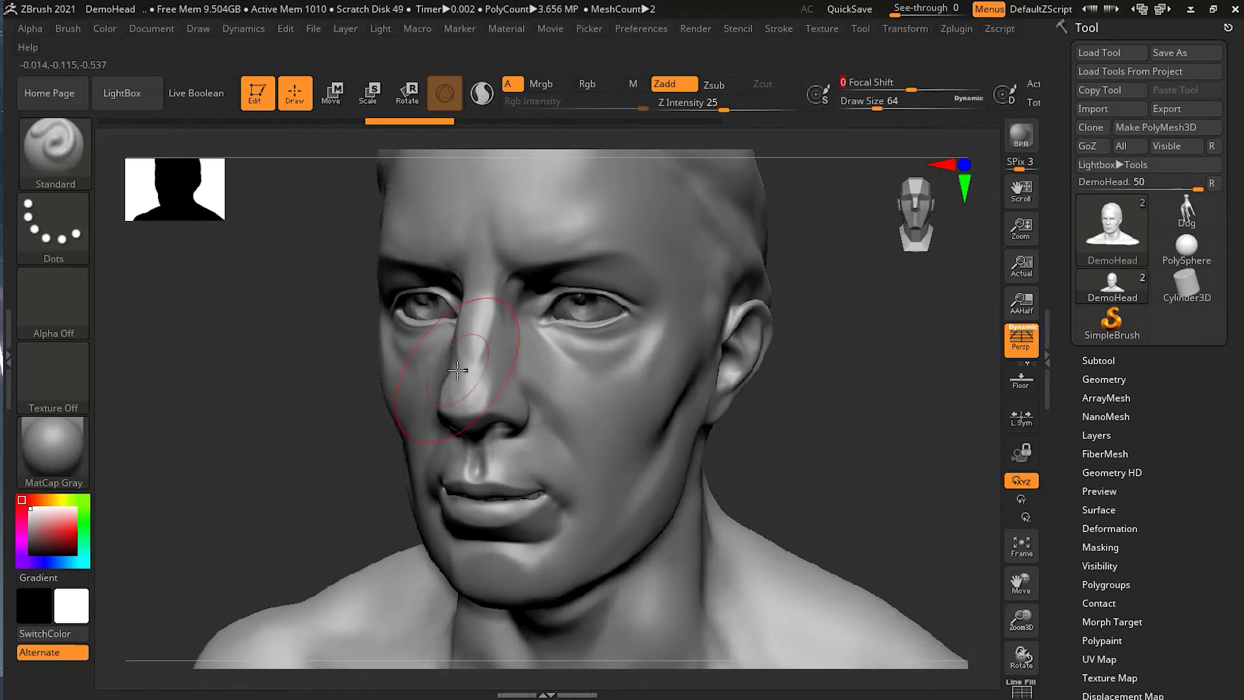
{"action": "key", "text": "bracketleft"}
{"action": "key", "text": "bracketleft"}
{"action": "key", "text": "bracketleft"}
{"action": "key", "text": "bracketleft"}
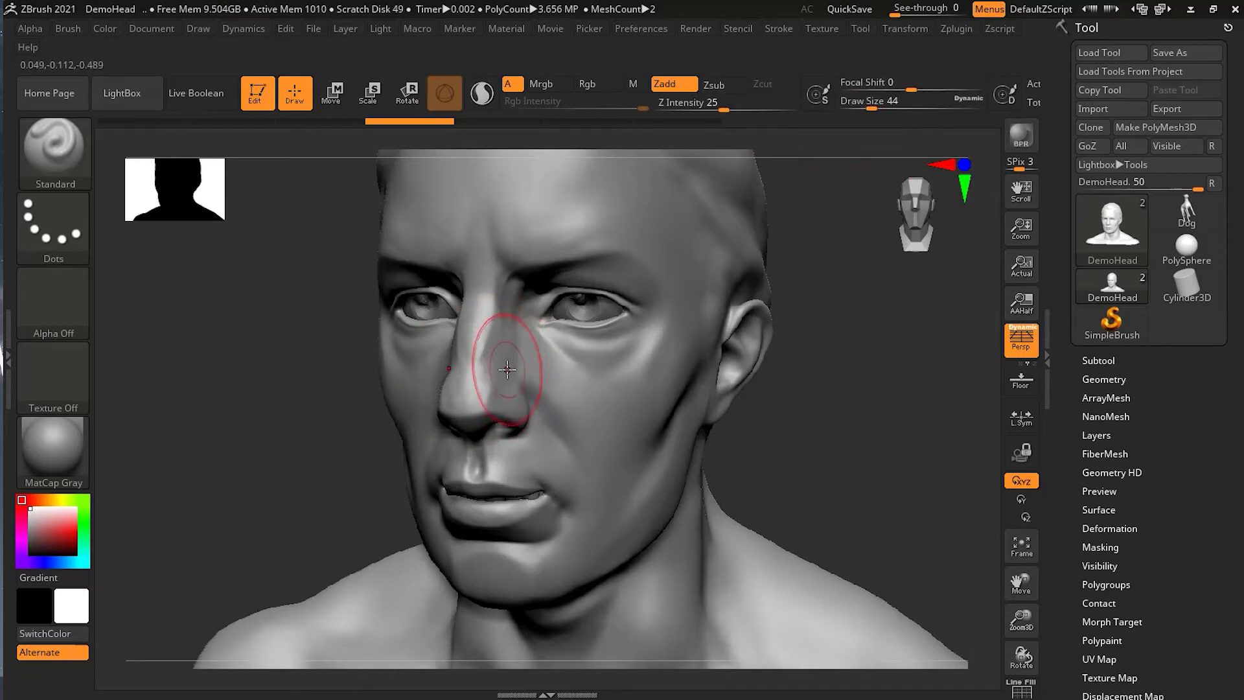
- Mask the nose bridge, nostrils and nose wings symmetrically, then orbit to the side
{"action": "key", "text": "ctrl"}
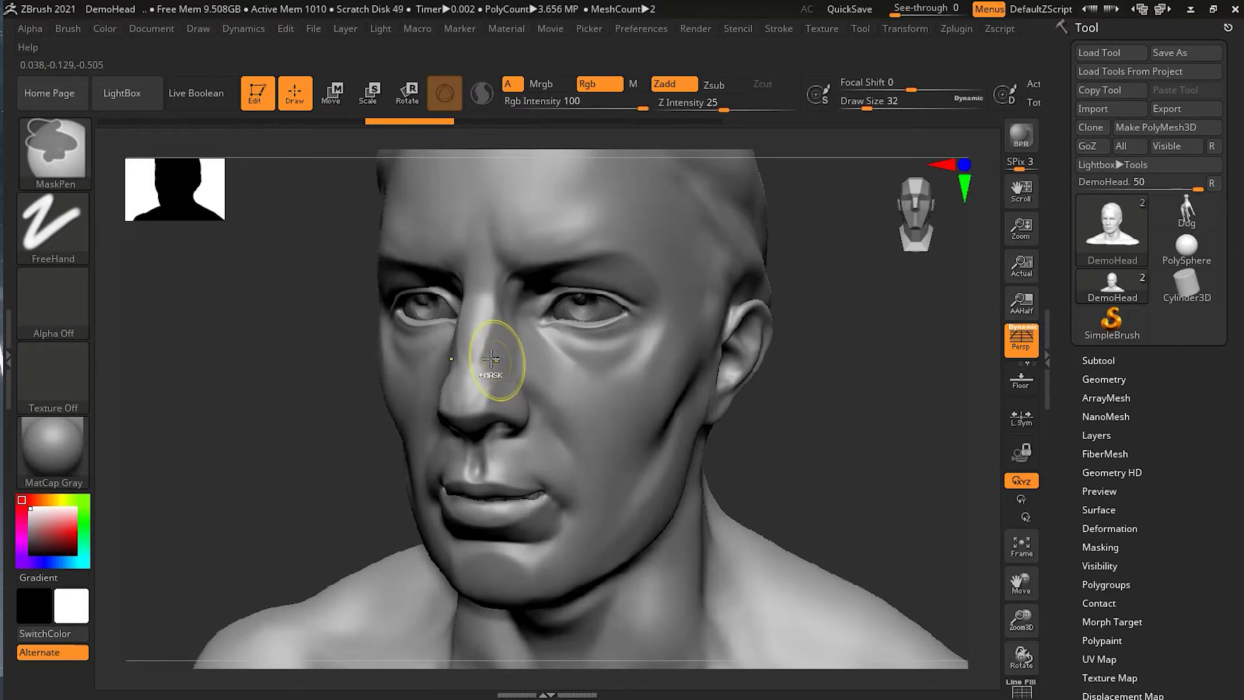
{"action": "mouse_move", "coordinate": [477, 339]}
{"action": "left_mouse_down", "text": "ctrl"}
{"action": "mouse_move", "coordinate": [483, 324]}
{"action": "mouse_move", "coordinate": [470, 391]}
{"action": "left_mouse_up", "text": "ctrl"}
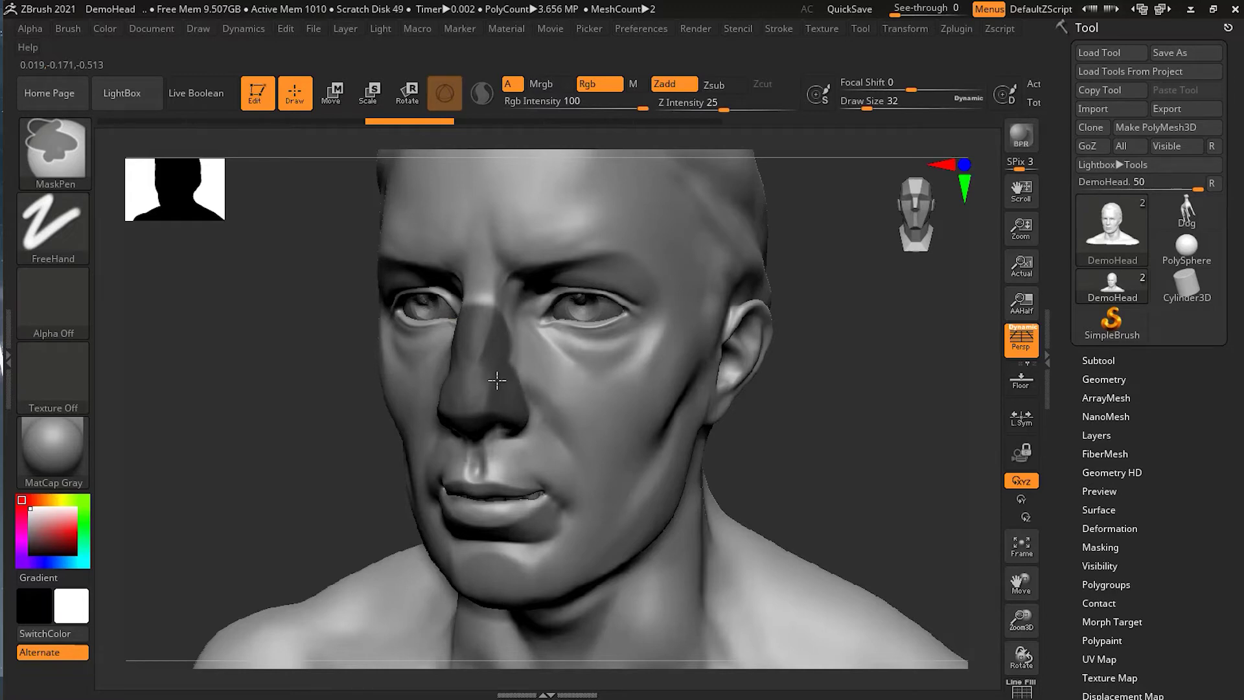
{"action": "left_click_drag", "start_coordinate": [491, 317], "coordinate": [491, 306], "text": "ctrl"}
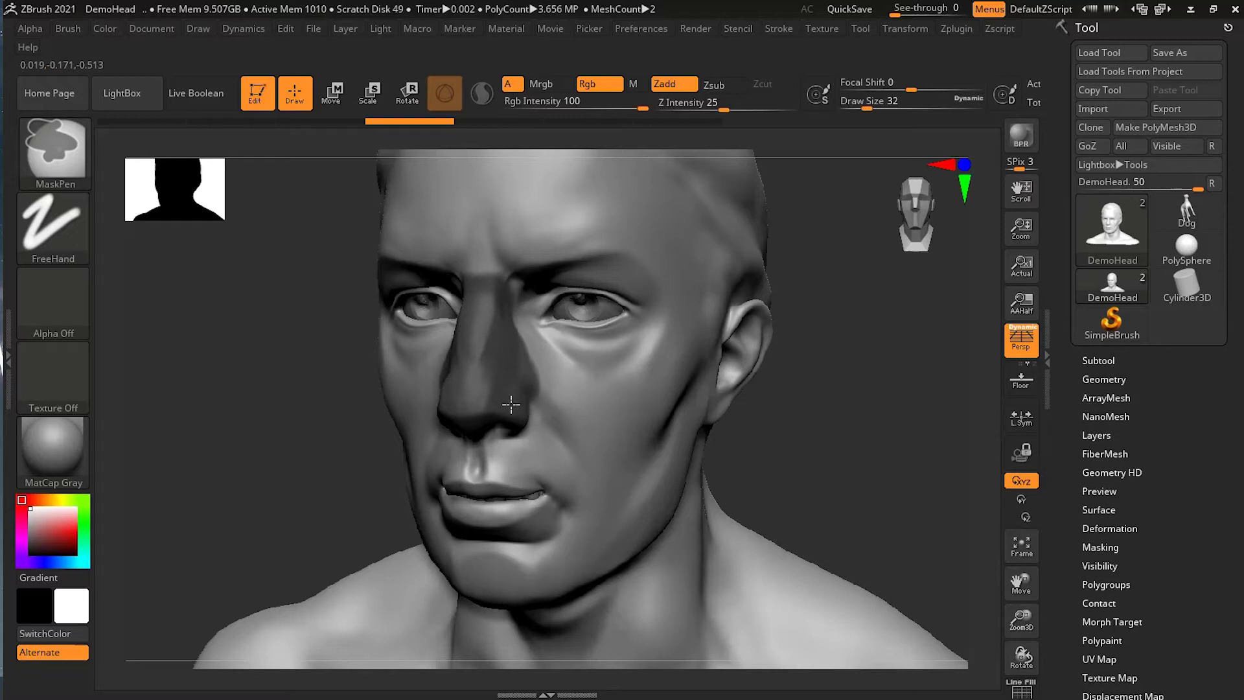
{"action": "left_click_drag", "start_coordinate": [515, 423], "coordinate": [521, 397], "text": "ctrl"}
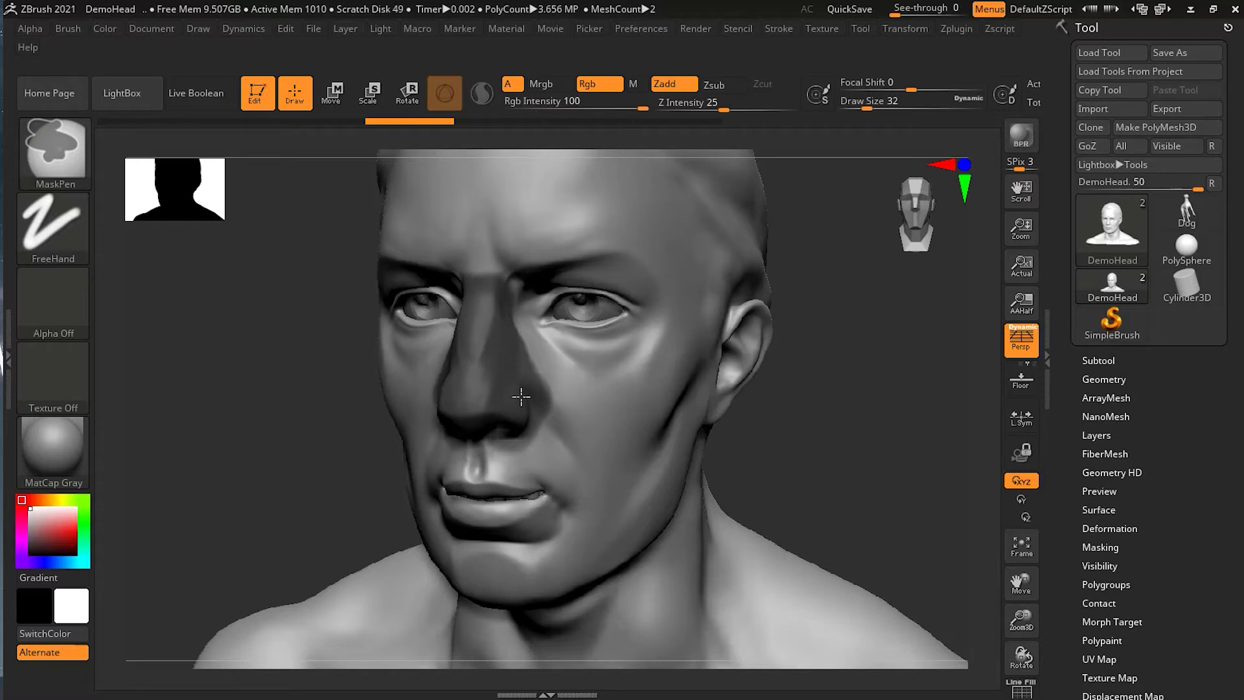
{"action": "left_click_drag", "start_coordinate": [774, 475], "coordinate": [875, 469]}
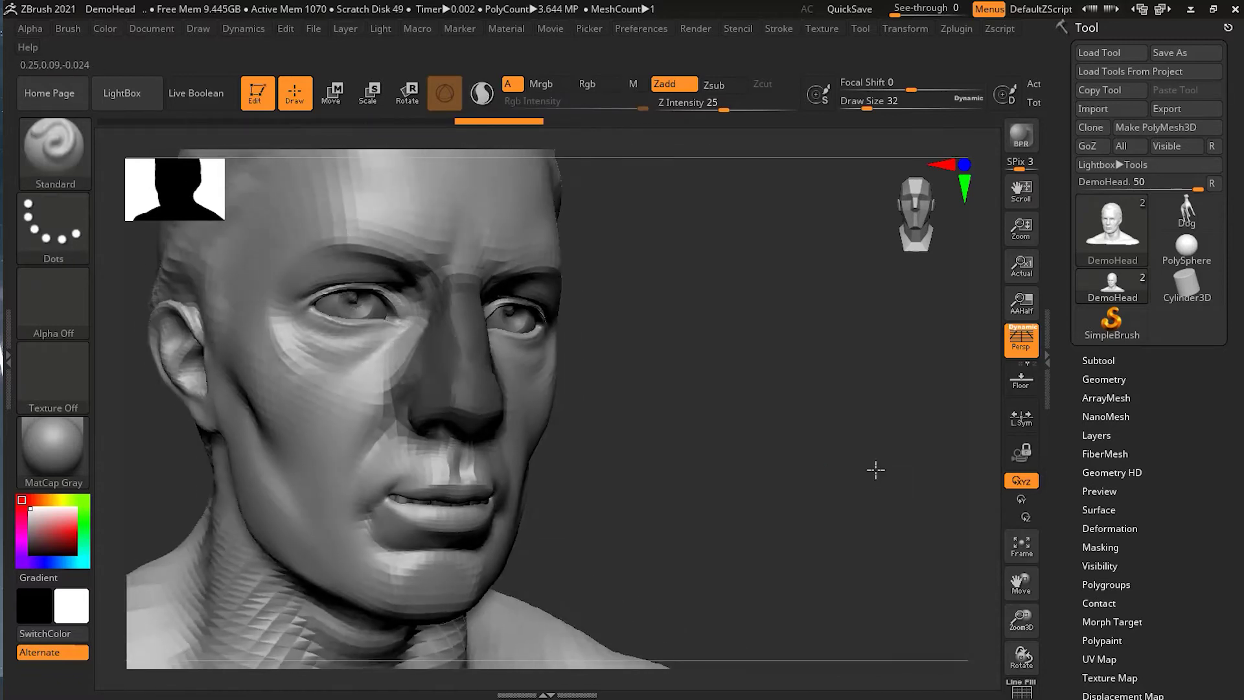
{"action": "left_click_drag", "start_coordinate": [661, 432], "coordinate": [858, 464]}
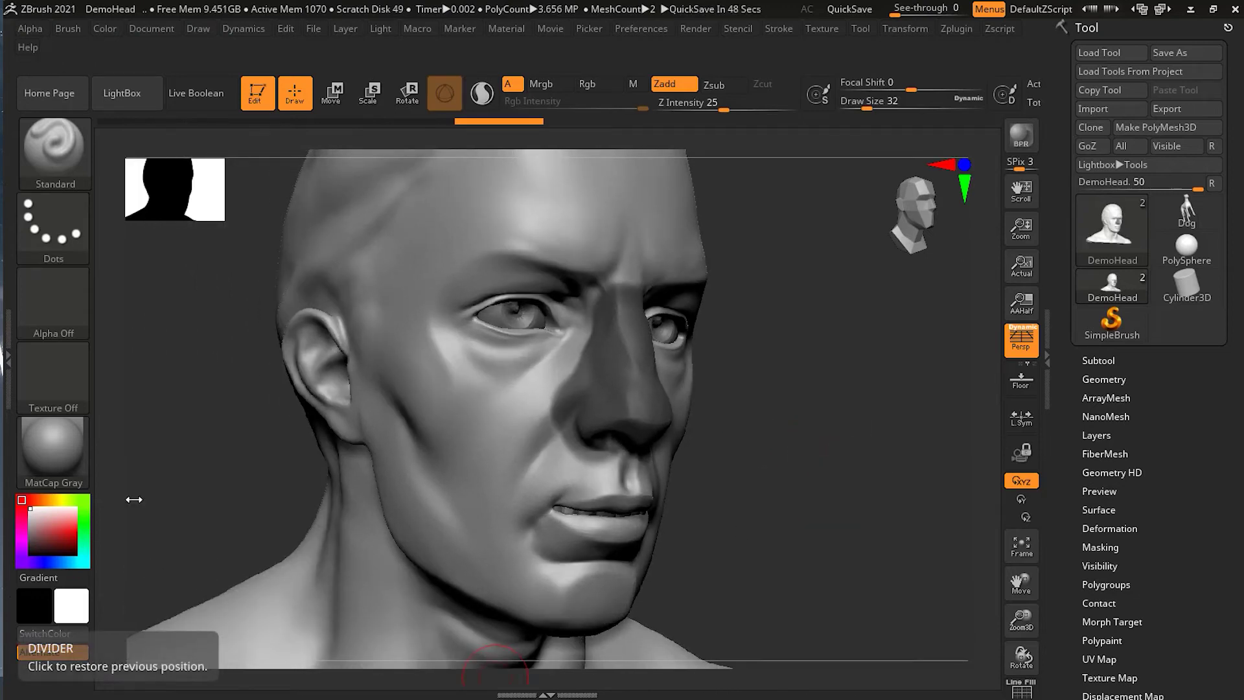
- Select ClayBuildup and build clay strips on the cheek, nose bridge and upper lip
{"action": "left_click", "coordinate": [70, 157]}
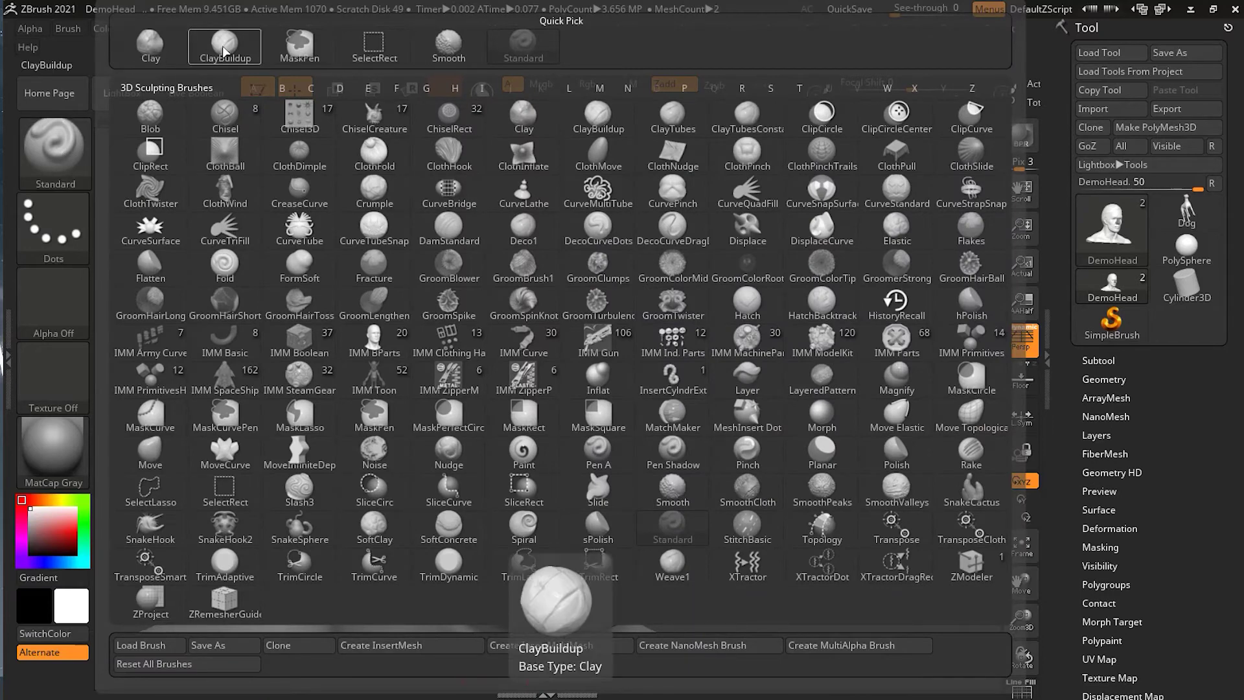
{"action": "left_click", "coordinate": [225, 47]}
{"action": "left_click_drag", "start_coordinate": [788, 412], "coordinate": [797, 411]}
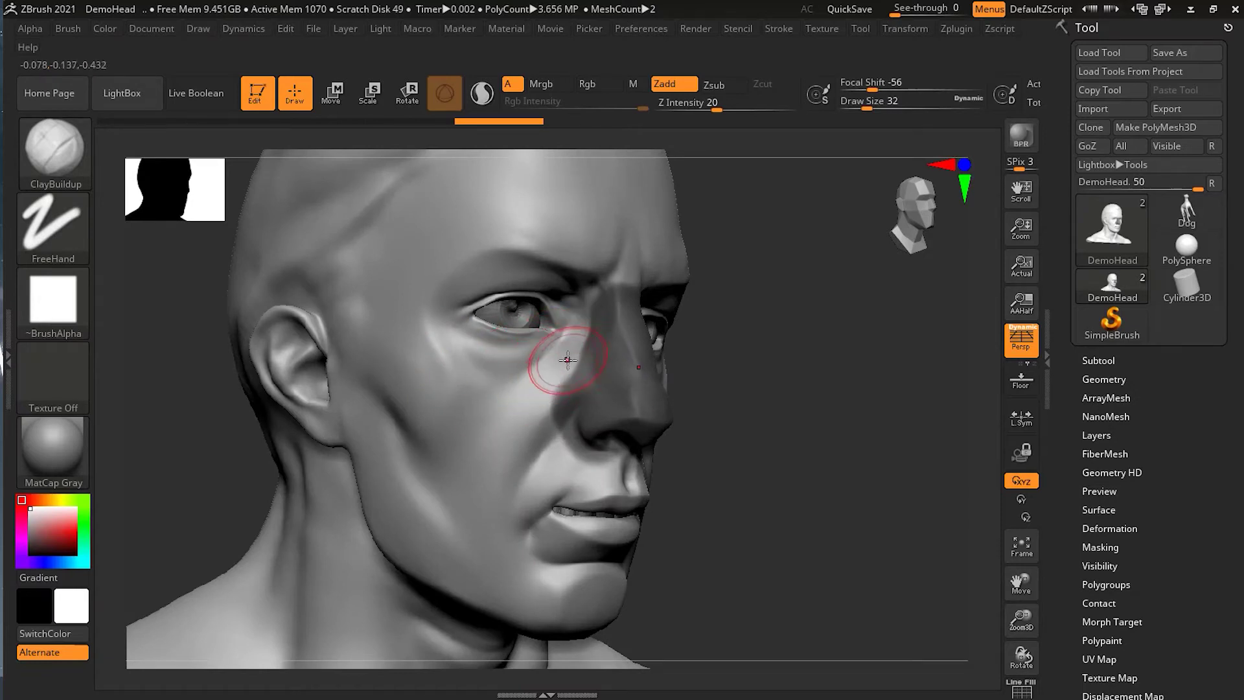
{"action": "mouse_move", "coordinate": [576, 348]}
{"action": "left_mouse_down"}
{"action": "mouse_move", "coordinate": [500, 361]}
{"action": "mouse_move", "coordinate": [570, 339]}
{"action": "mouse_move", "coordinate": [527, 473]}
{"action": "mouse_move", "coordinate": [602, 468]}
{"action": "mouse_move", "coordinate": [586, 496]}
{"action": "mouse_move", "coordinate": [629, 483]}
{"action": "mouse_move", "coordinate": [615, 274]}
{"action": "mouse_move", "coordinate": [600, 271]}
{"action": "left_mouse_up"}
{"action": "left_click_drag", "start_coordinate": [765, 444], "coordinate": [629, 431]}
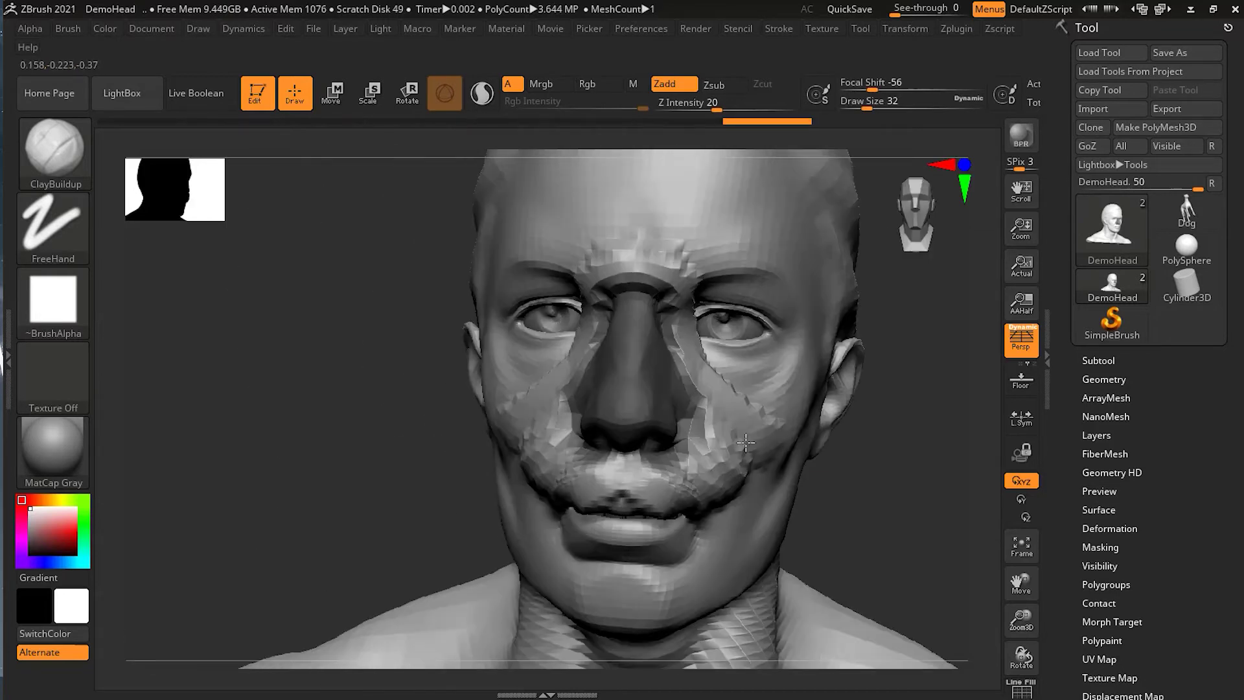
{"action": "mouse_move", "coordinate": [847, 527]}
{"action": "left_mouse_down"}
{"action": "mouse_move", "coordinate": [566, 515]}
{"action": "mouse_move", "coordinate": [614, 484]}
{"action": "mouse_move", "coordinate": [608, 471]}
{"action": "left_mouse_up"}
{"action": "left_click_drag", "start_coordinate": [687, 383], "coordinate": [719, 413]}
- Add clay strips under the eye and along the brow, orbiting around the head
{"action": "mouse_move", "coordinate": [680, 346]}
{"action": "left_mouse_down"}
{"action": "mouse_move", "coordinate": [745, 364]}
{"action": "mouse_move", "coordinate": [690, 353]}
{"action": "left_mouse_up"}
{"action": "mouse_move", "coordinate": [658, 294]}
{"action": "left_mouse_down"}
{"action": "mouse_move", "coordinate": [710, 262]}
{"action": "mouse_move", "coordinate": [658, 262]}
{"action": "mouse_move", "coordinate": [664, 236]}
{"action": "left_mouse_up"}
{"action": "mouse_move", "coordinate": [330, 433]}
{"action": "left_mouse_down"}
{"action": "mouse_move", "coordinate": [742, 500]}
{"action": "mouse_move", "coordinate": [738, 520]}
{"action": "mouse_move", "coordinate": [775, 492]}
{"action": "mouse_move", "coordinate": [846, 480]}
{"action": "left_mouse_up"}
{"action": "mouse_move", "coordinate": [736, 472]}
{"action": "left_mouse_down"}
{"action": "mouse_move", "coordinate": [833, 486]}
{"action": "mouse_move", "coordinate": [741, 468]}
{"action": "mouse_move", "coordinate": [703, 489]}
{"action": "mouse_move", "coordinate": [720, 522]}
{"action": "mouse_move", "coordinate": [708, 532]}
{"action": "left_mouse_up"}
{"action": "left_click_drag", "start_coordinate": [858, 520], "coordinate": [889, 491], "text": "alt"}
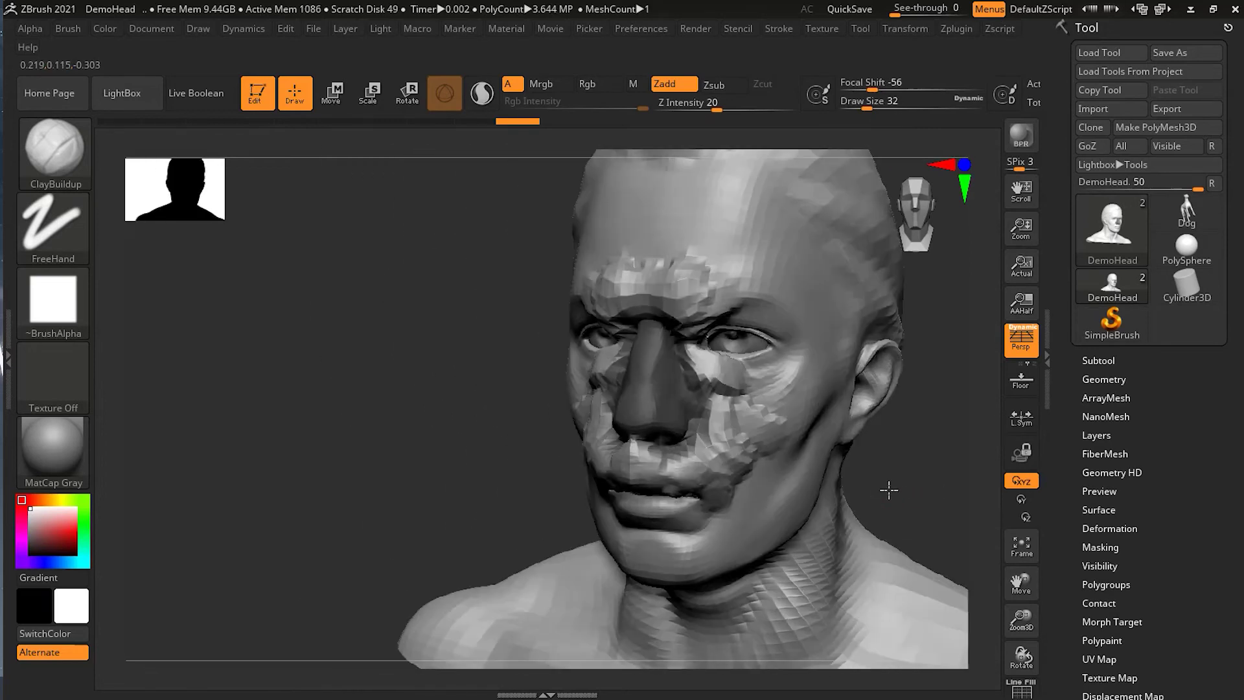
- Undo the clay strokes back to the state with only the nose masked
{"action": "key", "text": "ctrl+z"}
{"action": "key", "text": "ctrl+z"}
{"action": "key", "text": "ctrl+z"}
{"action": "key", "text": "ctrl+z"}
{"action": "key", "text": "ctrl+z"}
{"action": "key", "text": "ctrl+z"}
{"action": "key", "text": "ctrl+z"}
{"action": "key", "text": "ctrl+z"}
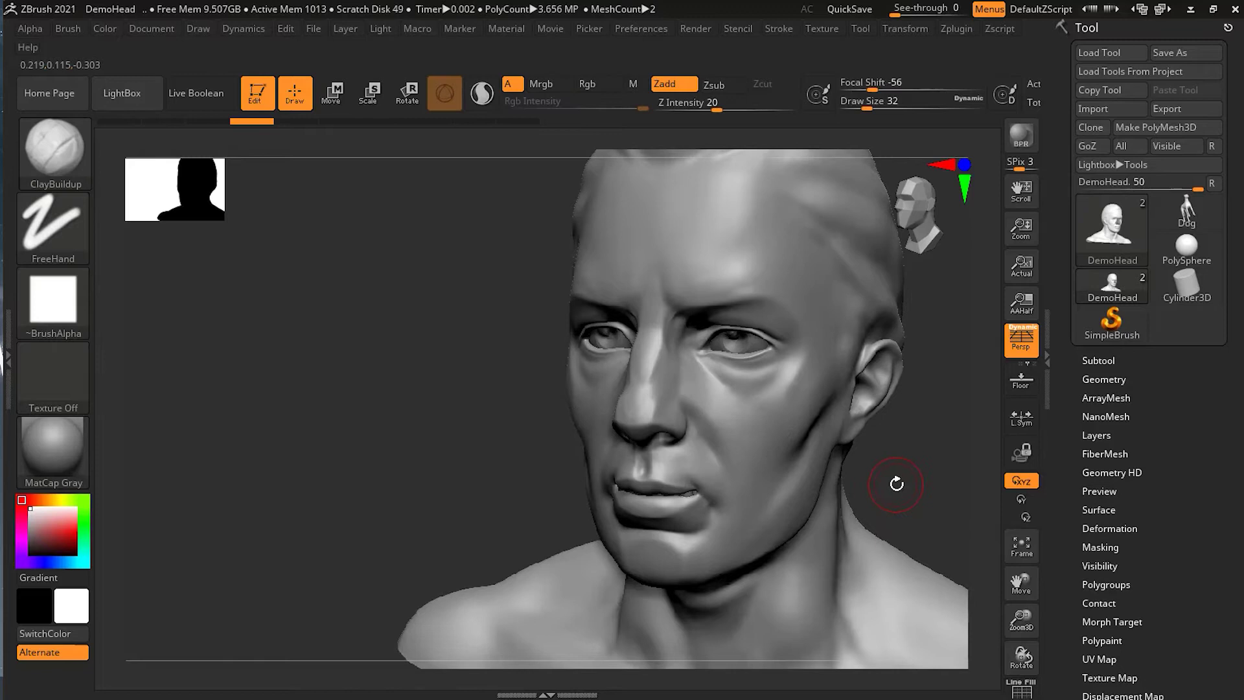
{"action": "key", "text": "ctrl+shift+z"}
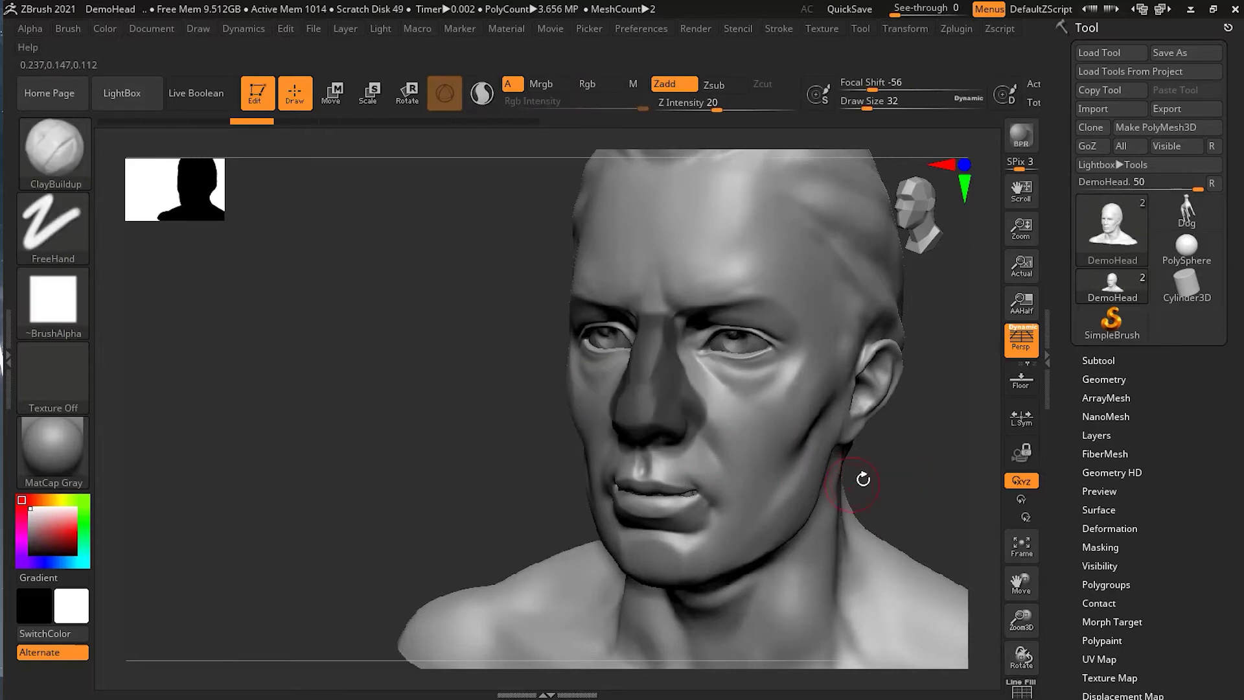
{"action": "mouse_move", "coordinate": [449, 457]}
{"action": "left_mouse_down", "text": "alt"}
{"action": "mouse_move", "coordinate": [483, 452]}
{"action": "mouse_move", "coordinate": [453, 461]}
{"action": "left_mouse_up", "text": "alt"}
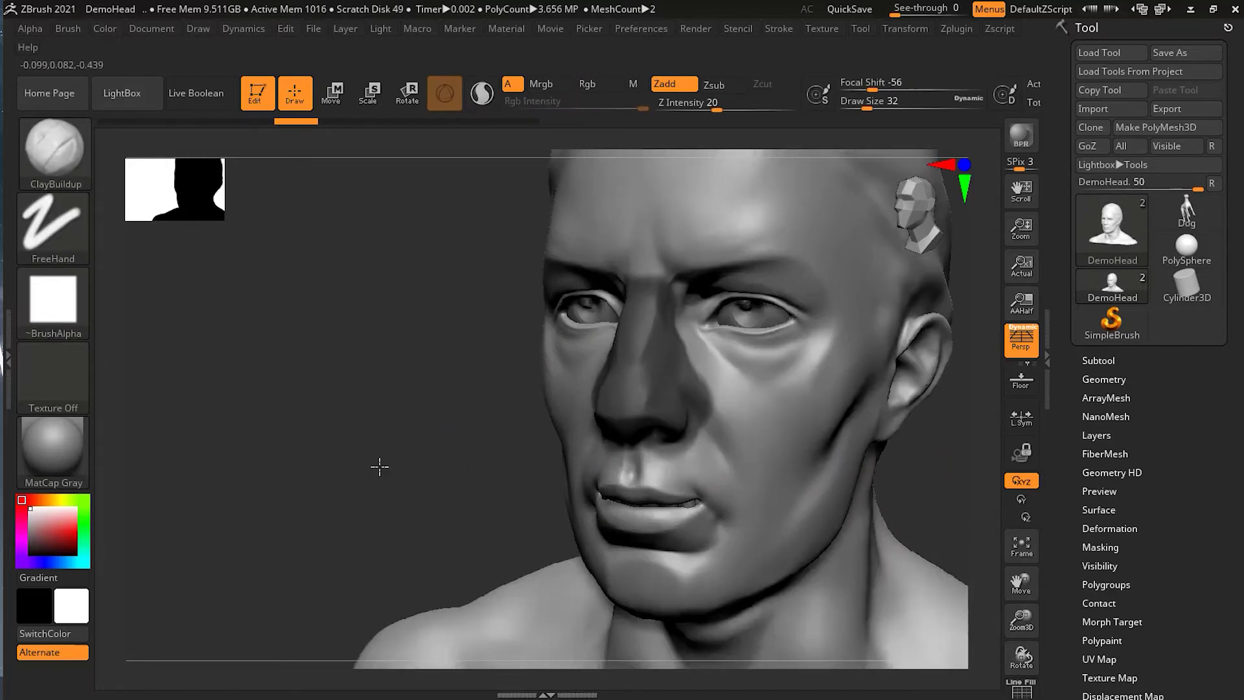
{"action": "left_click_drag", "start_coordinate": [378, 466], "coordinate": [337, 469], "text": "alt"}
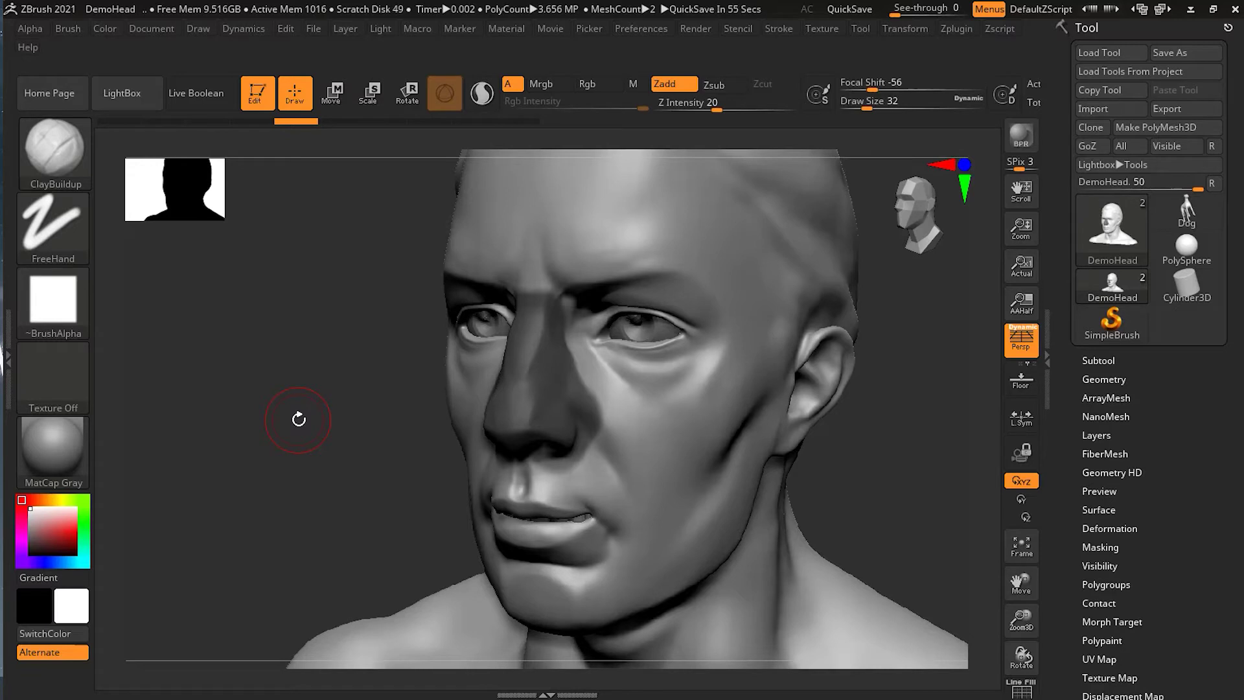
- Invert the nose mask so the rest of the head is masked, checking it from the front
{"action": "key", "text": "ctrl"}
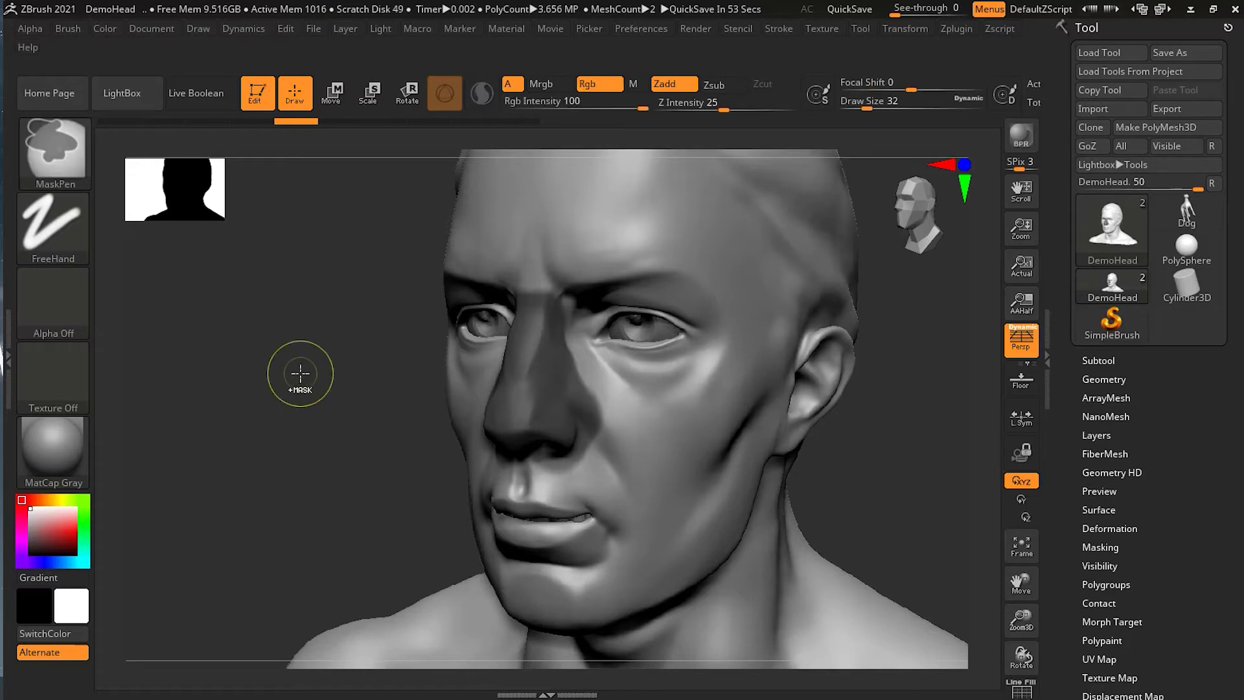
{"action": "left_click", "coordinate": [275, 331], "text": "ctrl"}
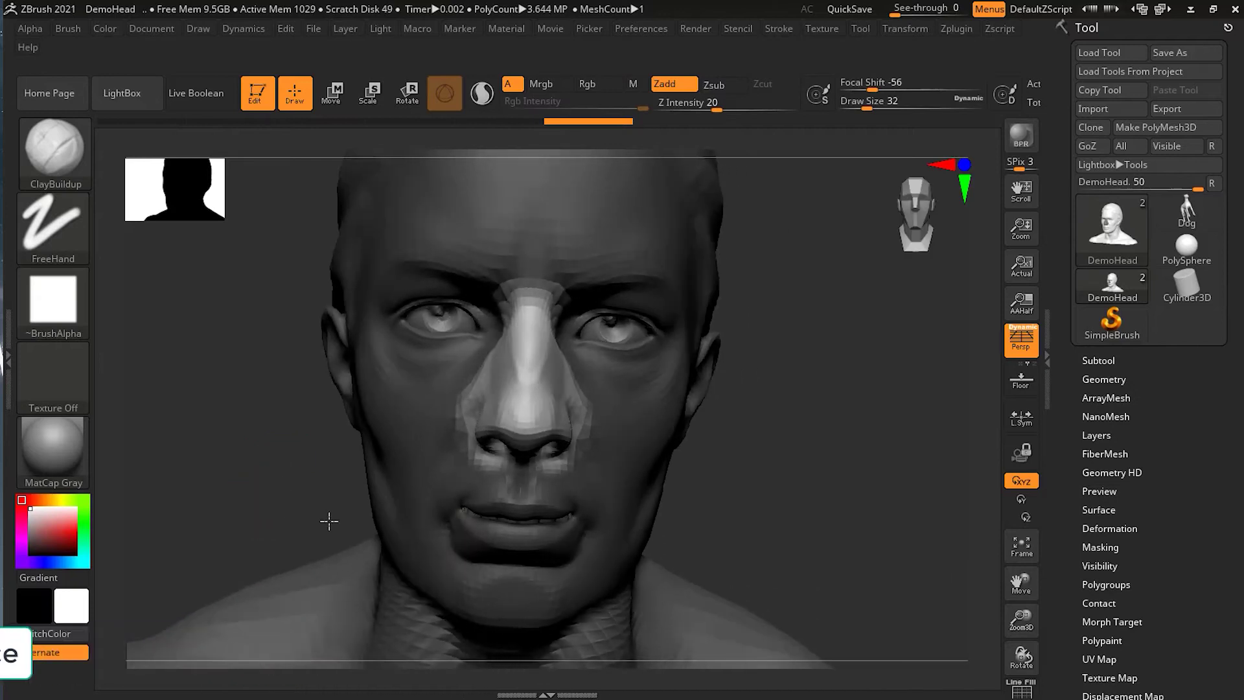
{"action": "left_click_drag", "start_coordinate": [910, 541], "coordinate": [924, 522]}
{"action": "mouse_move", "coordinate": [784, 522]}
{"action": "left_mouse_down"}
{"action": "mouse_move", "coordinate": [764, 536]}
{"action": "mouse_move", "coordinate": [630, 426]}
{"action": "mouse_move", "coordinate": [594, 422]}
{"action": "mouse_move", "coordinate": [591, 439]}
{"action": "mouse_move", "coordinate": [562, 449]}
{"action": "mouse_move", "coordinate": [512, 361]}
{"action": "mouse_move", "coordinate": [525, 305]}
{"action": "mouse_move", "coordinate": [556, 277]}
{"action": "left_mouse_up"}
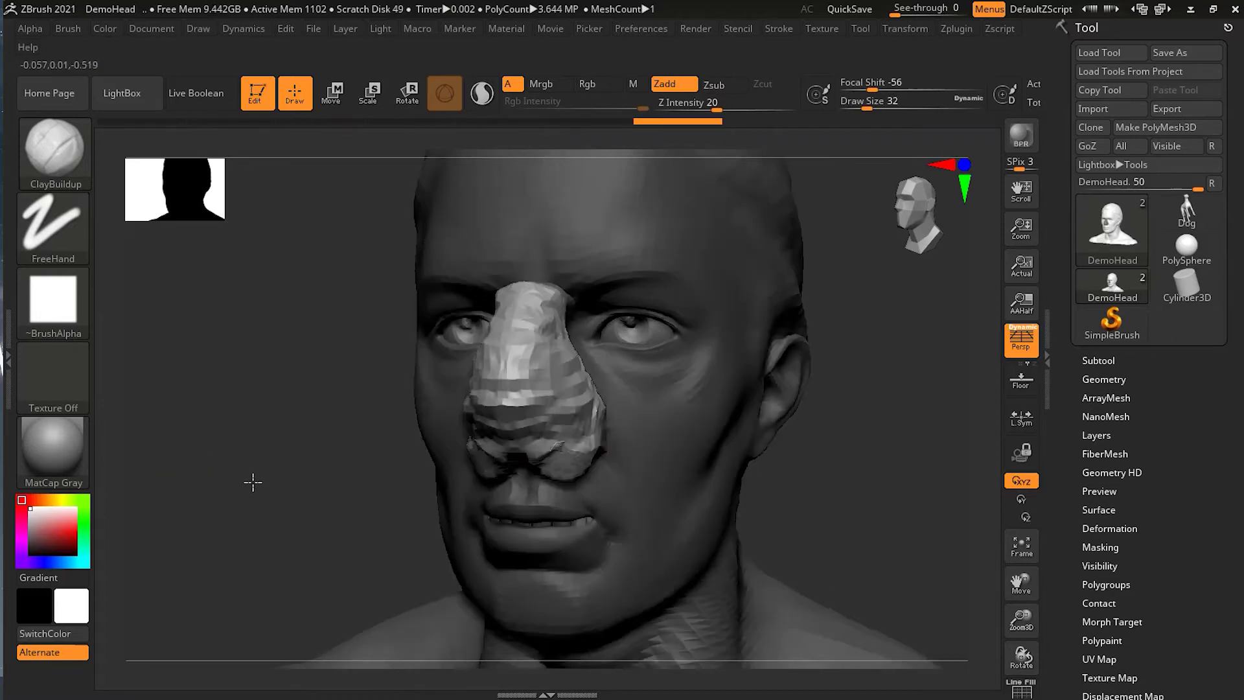
- Orbit to the side, then drag a rectangle in empty space to clear all masking
{"action": "left_click_drag", "start_coordinate": [252, 482], "coordinate": [801, 514]}
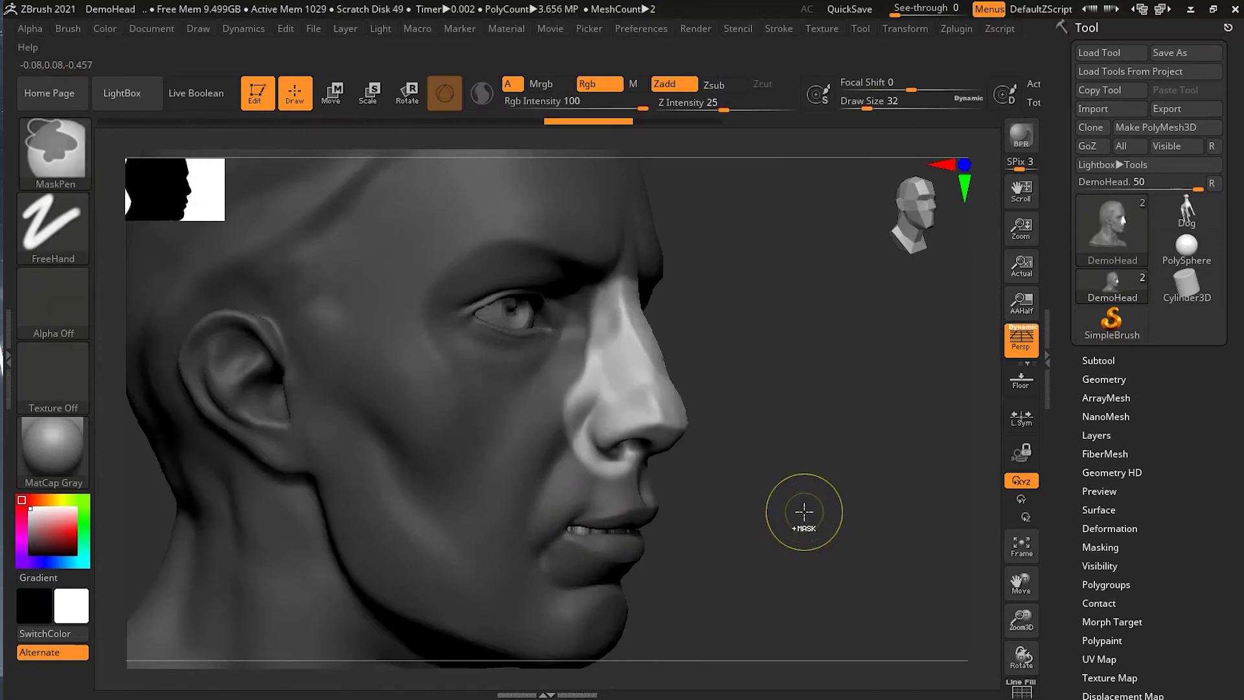
{"action": "left_click_drag", "start_coordinate": [842, 503], "coordinate": [828, 505]}
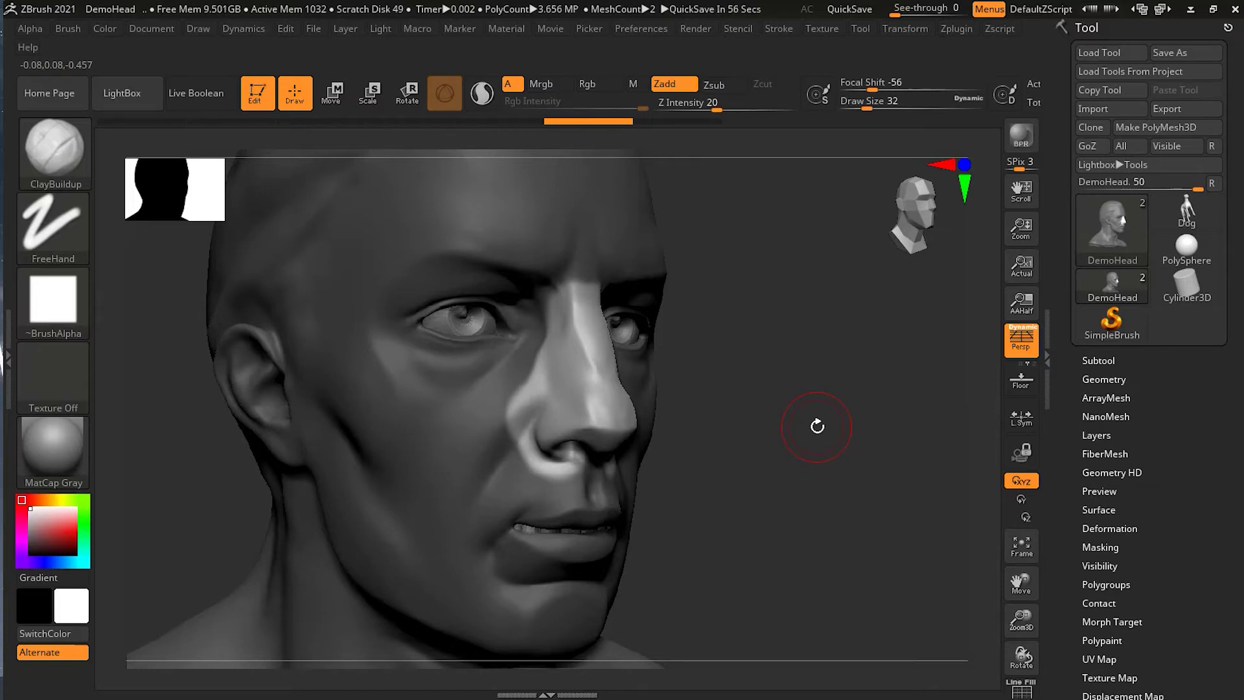
{"action": "left_click_drag", "start_coordinate": [742, 317], "coordinate": [825, 394], "text": "ctrl"}
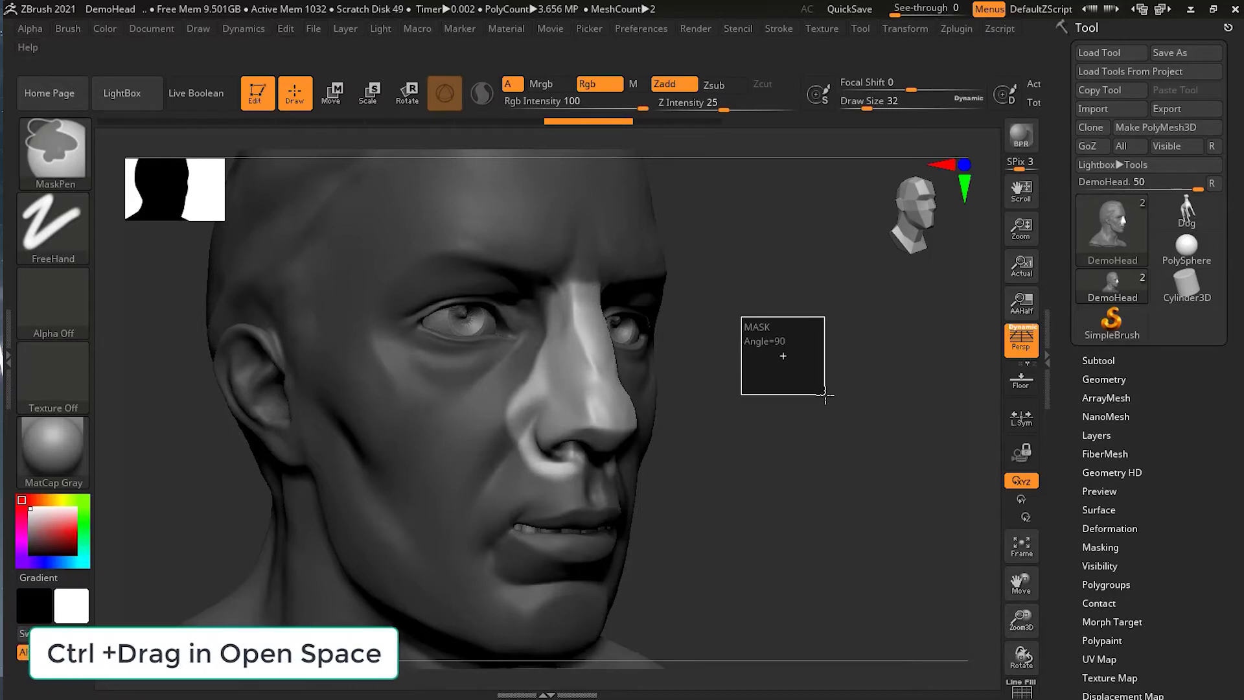
{"action": "mouse_move", "coordinate": [825, 394]}
{"action": "left_mouse_down", "text": "ctrl"}
{"action": "mouse_move", "coordinate": [797, 430]}
{"action": "mouse_move", "coordinate": [746, 437]}
{"action": "left_mouse_up", "text": "ctrl"}
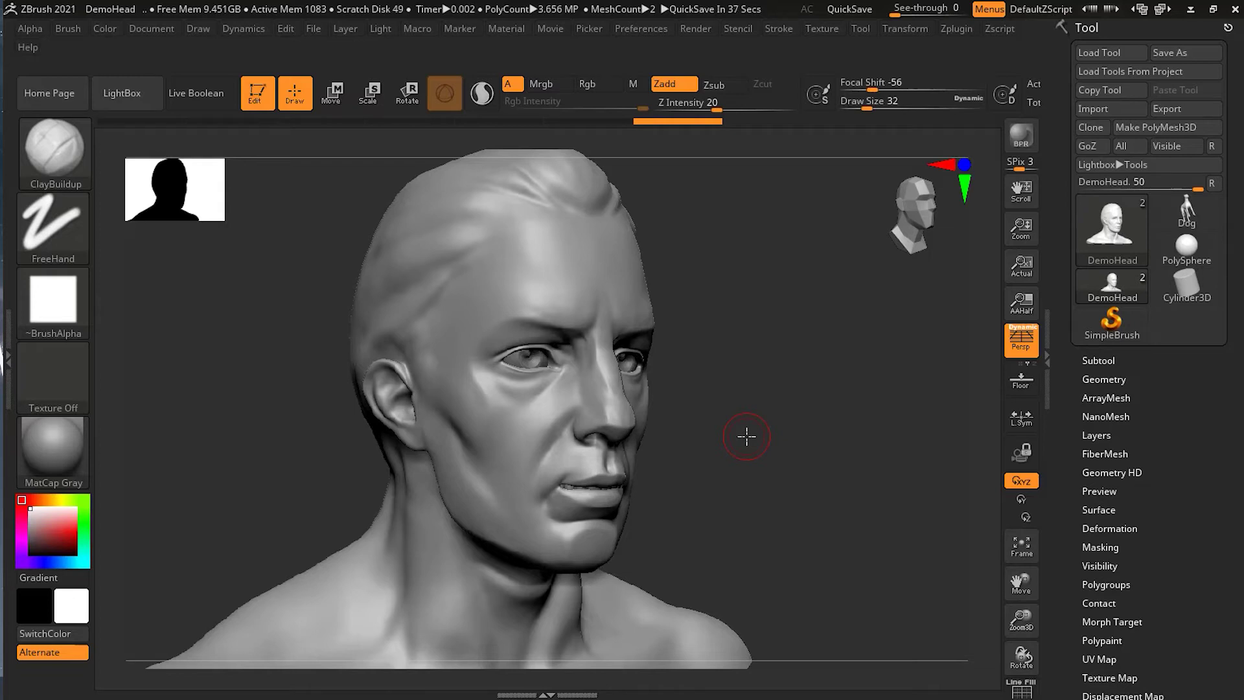
{"action": "left_click_drag", "start_coordinate": [802, 442], "coordinate": [834, 461]}
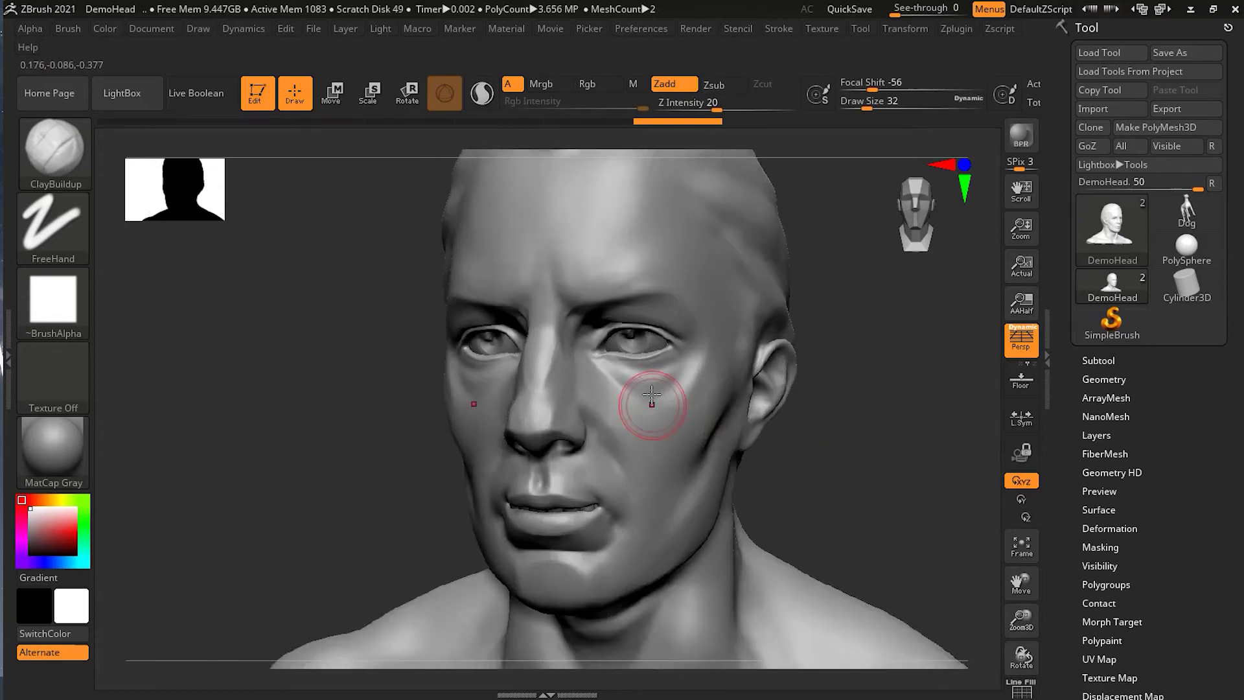
{"action": "key", "text": "ctrl"}
{"action": "mouse_move", "coordinate": [644, 392]}
{"action": "left_mouse_down", "text": "ctrl"}
{"action": "mouse_move", "coordinate": [674, 408]}
{"action": "mouse_move", "coordinate": [685, 466]}
{"action": "mouse_move", "coordinate": [705, 434]}
{"action": "mouse_move", "coordinate": [737, 438]}
{"action": "mouse_move", "coordinate": [632, 414]}
{"action": "mouse_move", "coordinate": [648, 493]}
{"action": "mouse_move", "coordinate": [674, 435]}
{"action": "mouse_move", "coordinate": [596, 389]}
{"action": "mouse_move", "coordinate": [672, 528]}
{"action": "left_mouse_up", "text": "ctrl"}
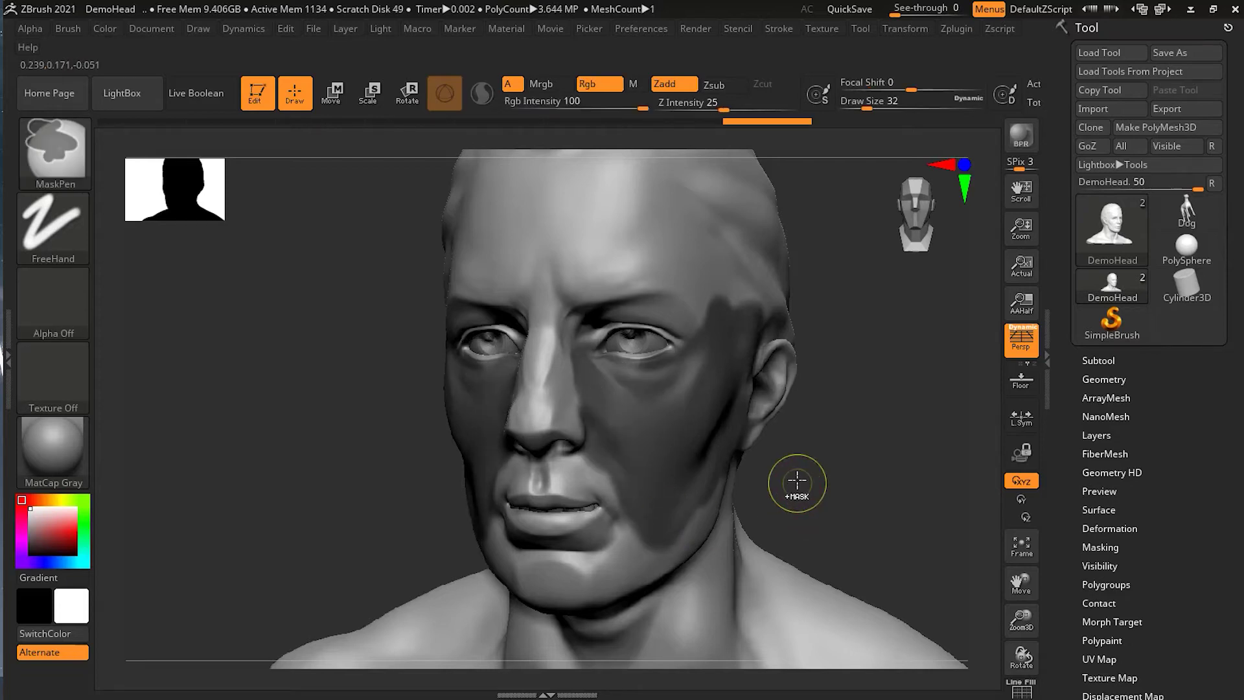
{"action": "left_click_drag", "start_coordinate": [799, 486], "coordinate": [836, 426], "text": "ctrl"}
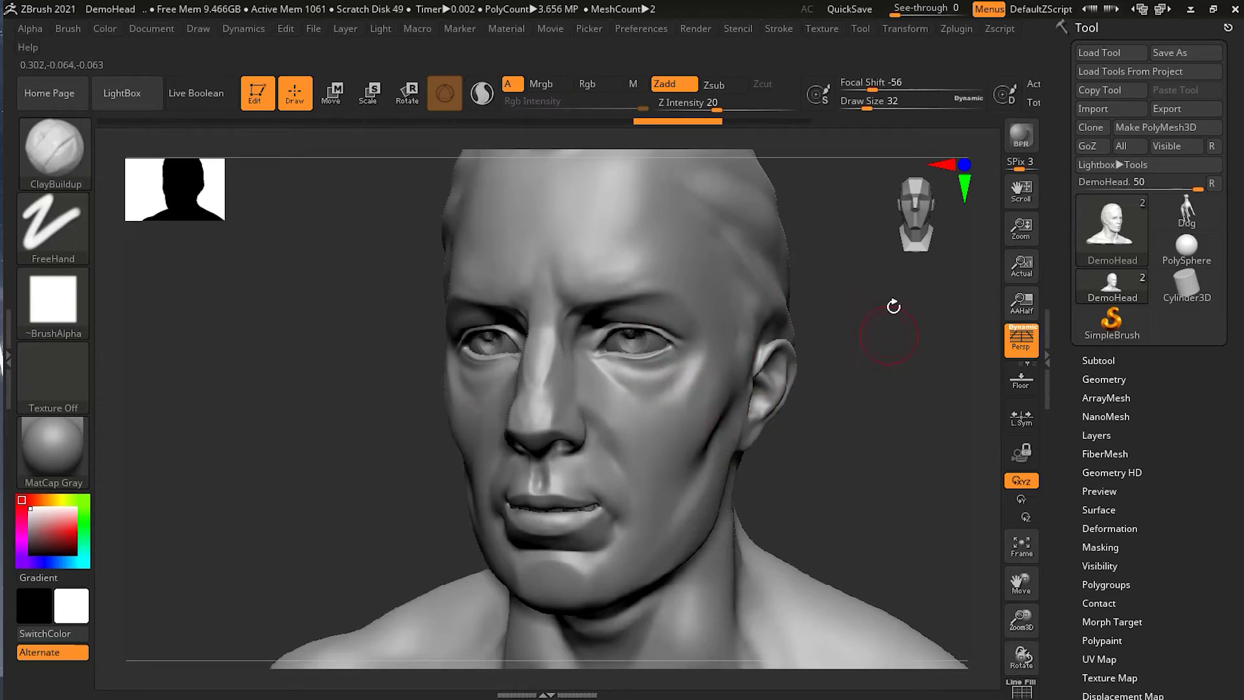
{"action": "key", "text": "ctrl"}
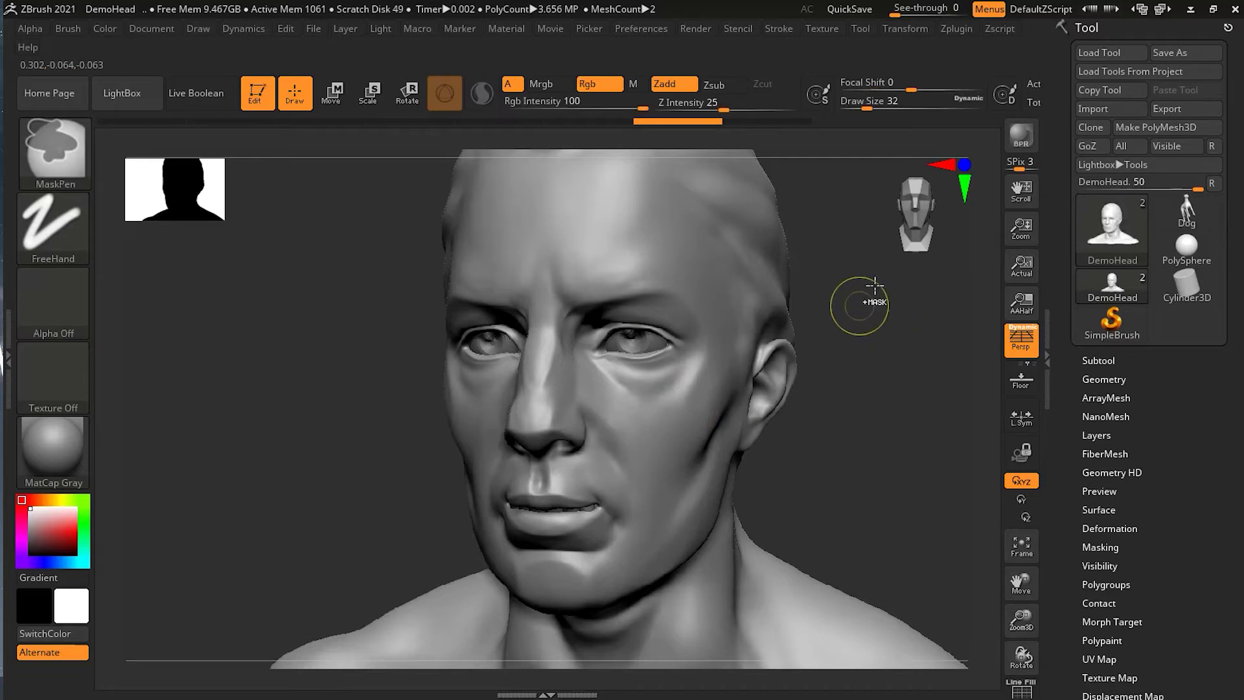
{"action": "mouse_move", "coordinate": [889, 285]}
{"action": "left_mouse_down", "text": "ctrl"}
{"action": "mouse_move", "coordinate": [844, 353]}
{"action": "mouse_move", "coordinate": [771, 412]}
{"action": "mouse_move", "coordinate": [606, 488]}
{"action": "left_mouse_up", "text": "ctrl"}
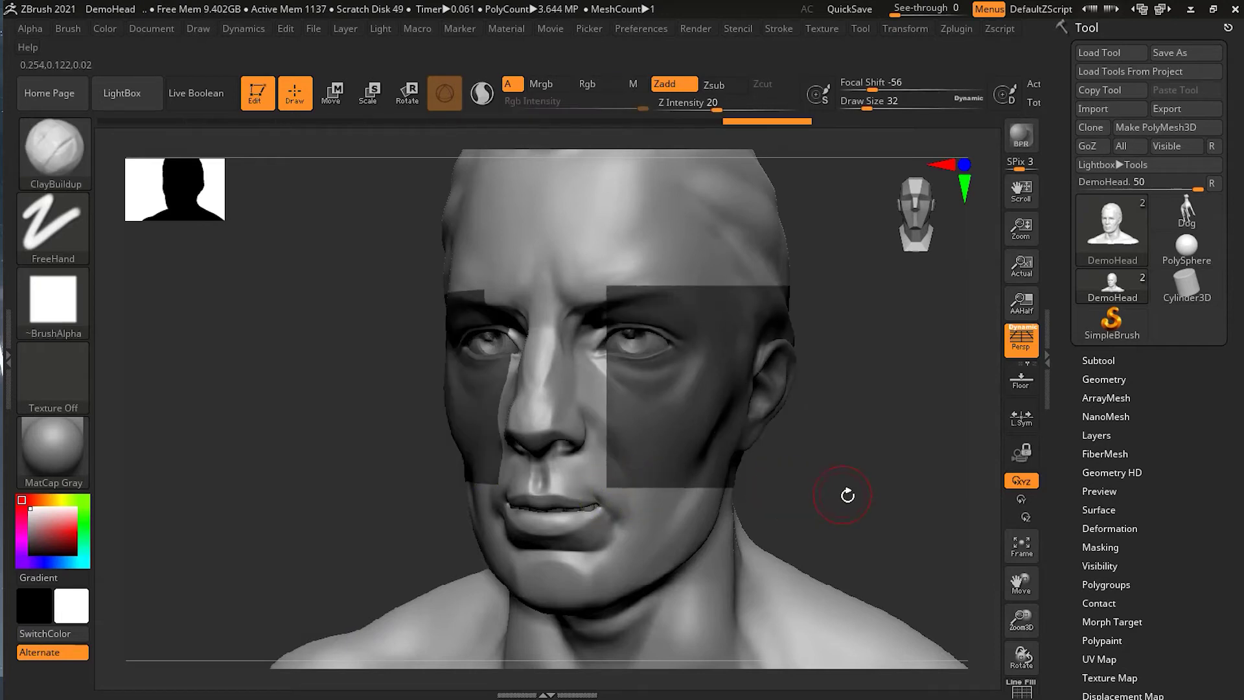
{"action": "left_click_drag", "start_coordinate": [867, 492], "coordinate": [765, 497]}
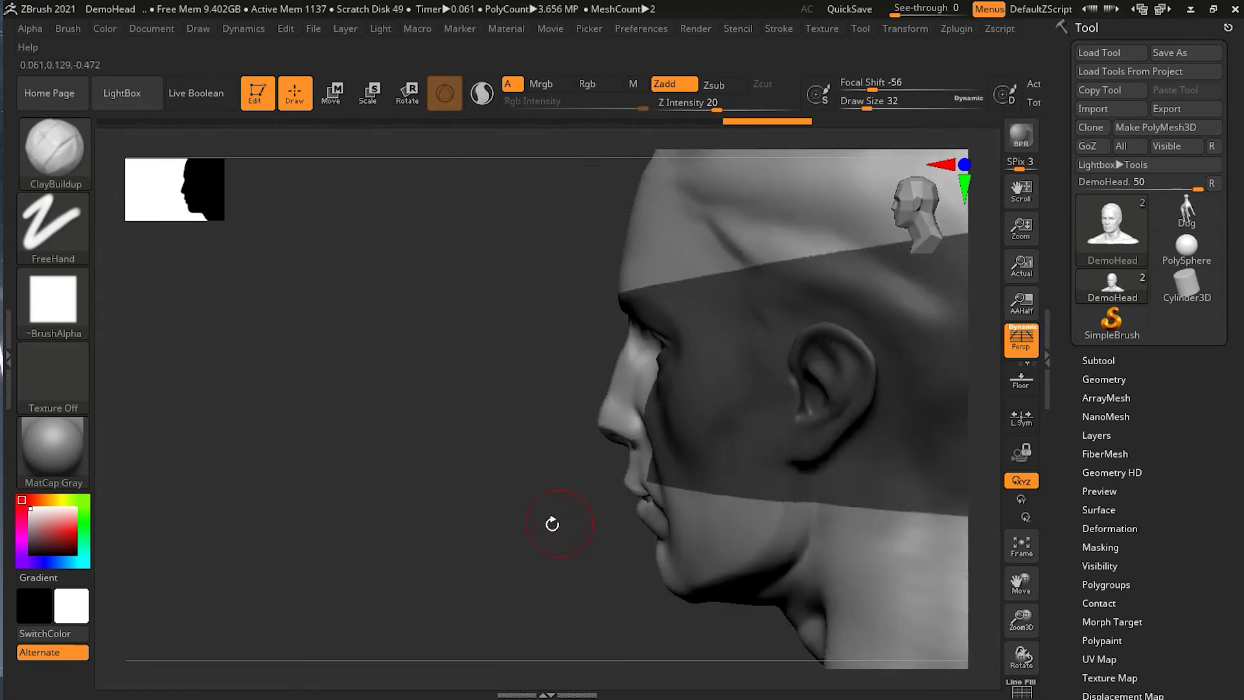
{"action": "left_click_drag", "start_coordinate": [494, 531], "coordinate": [389, 536], "text": "alt"}
{"action": "left_click_drag", "start_coordinate": [388, 537], "coordinate": [478, 535]}
{"action": "left_click_drag", "start_coordinate": [892, 461], "coordinate": [933, 468], "text": "alt"}
{"action": "mouse_move", "coordinate": [705, 486]}
{"action": "left_mouse_down"}
{"action": "mouse_move", "coordinate": [648, 499]}
{"action": "mouse_move", "coordinate": [638, 467]}
{"action": "mouse_move", "coordinate": [610, 479]}
{"action": "mouse_move", "coordinate": [618, 346]}
{"action": "left_mouse_up"}
{"action": "mouse_move", "coordinate": [634, 288]}
{"action": "left_mouse_down"}
{"action": "mouse_move", "coordinate": [690, 295]}
{"action": "mouse_move", "coordinate": [755, 327]}
{"action": "mouse_move", "coordinate": [686, 339]}
{"action": "mouse_move", "coordinate": [713, 301]}
{"action": "left_mouse_up"}
{"action": "left_click_drag", "start_coordinate": [888, 381], "coordinate": [837, 383]}
{"action": "left_click_drag", "start_coordinate": [832, 280], "coordinate": [755, 324]}
{"action": "left_click_drag", "start_coordinate": [456, 516], "coordinate": [494, 516]}
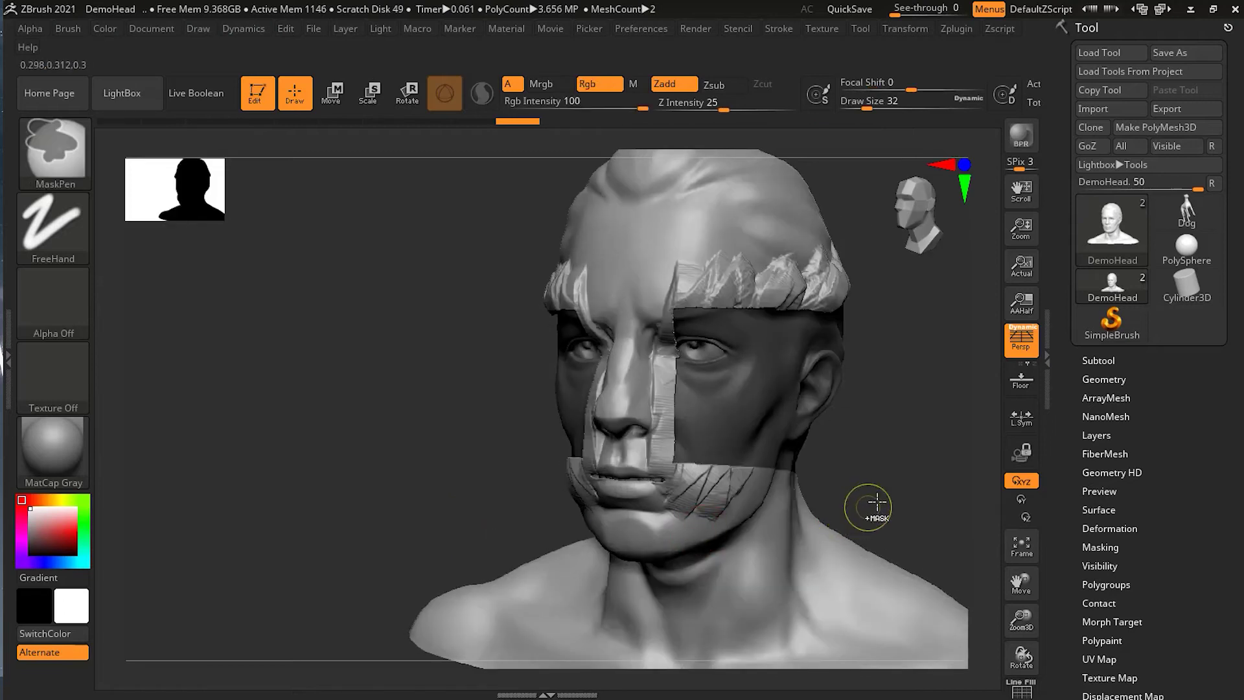
{"action": "key", "text": "ctrl+z"}
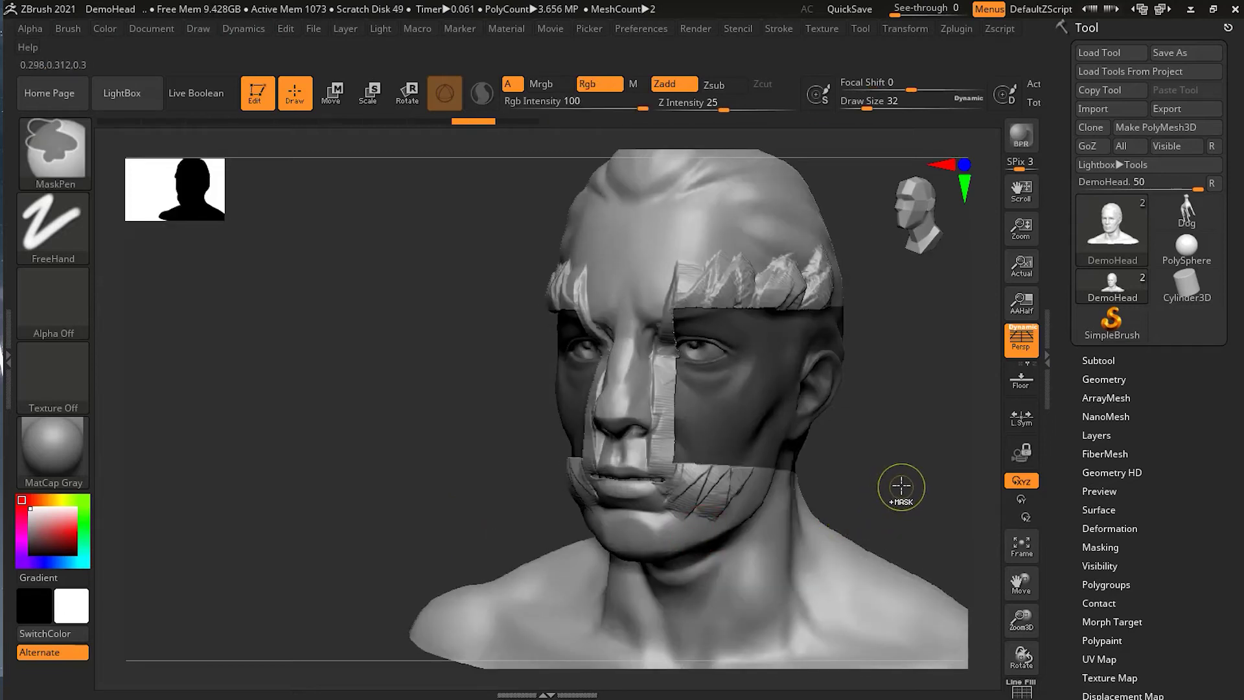
{"action": "key", "text": "ctrl+z"}
{"action": "left_click_drag", "start_coordinate": [903, 462], "coordinate": [874, 471]}
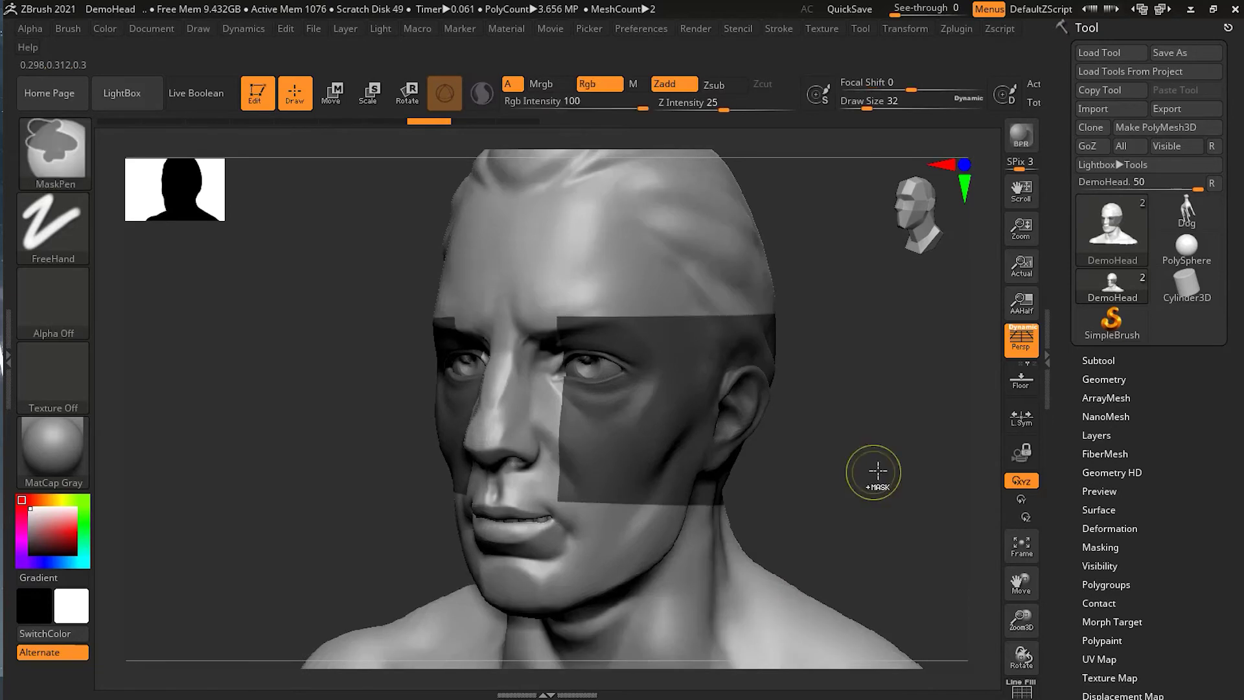
{"action": "key", "text": "ctrl+z"}
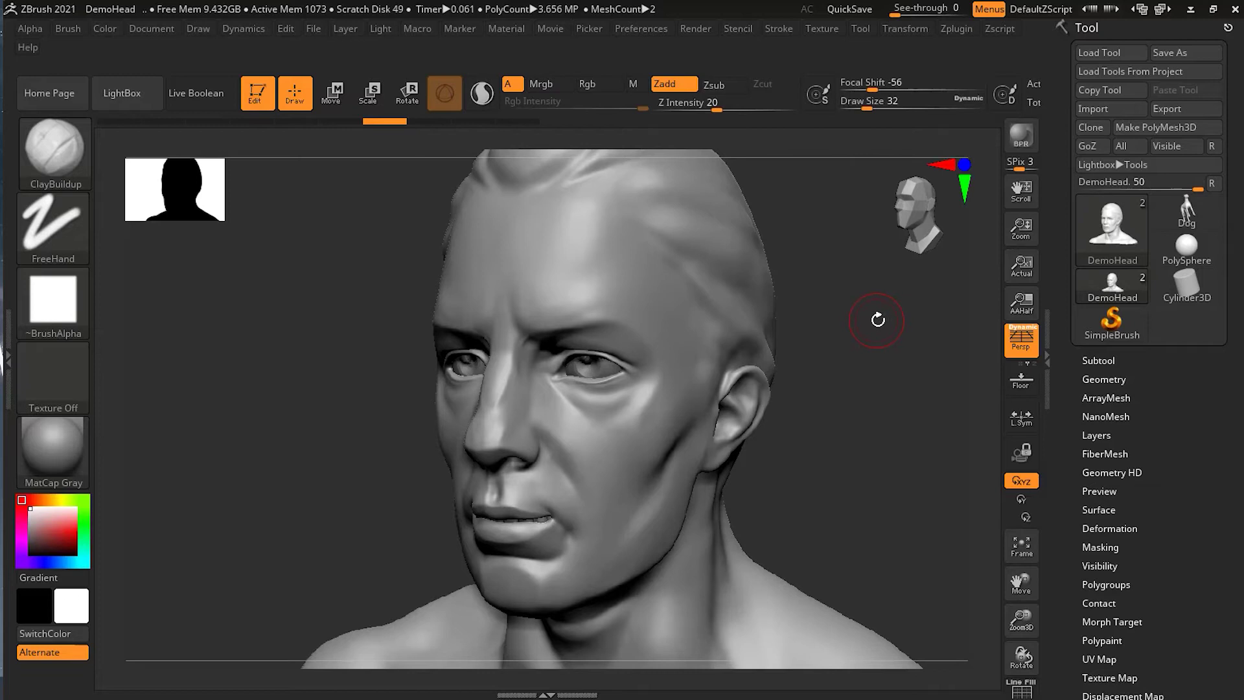
{"action": "key", "text": "ctrl+shift"}
- Switch the selection shape to a rectangle and test it beside the ear
{"action": "mouse_move", "coordinate": [804, 403]}
{"action": "left_mouse_down", "text": "ctrl+shift"}
{"action": "mouse_move", "coordinate": [772, 353]}
{"action": "mouse_move", "coordinate": [878, 361]}
{"action": "left_mouse_up", "text": "ctrl+shift"}
{"action": "left_click", "coordinate": [53, 226]}
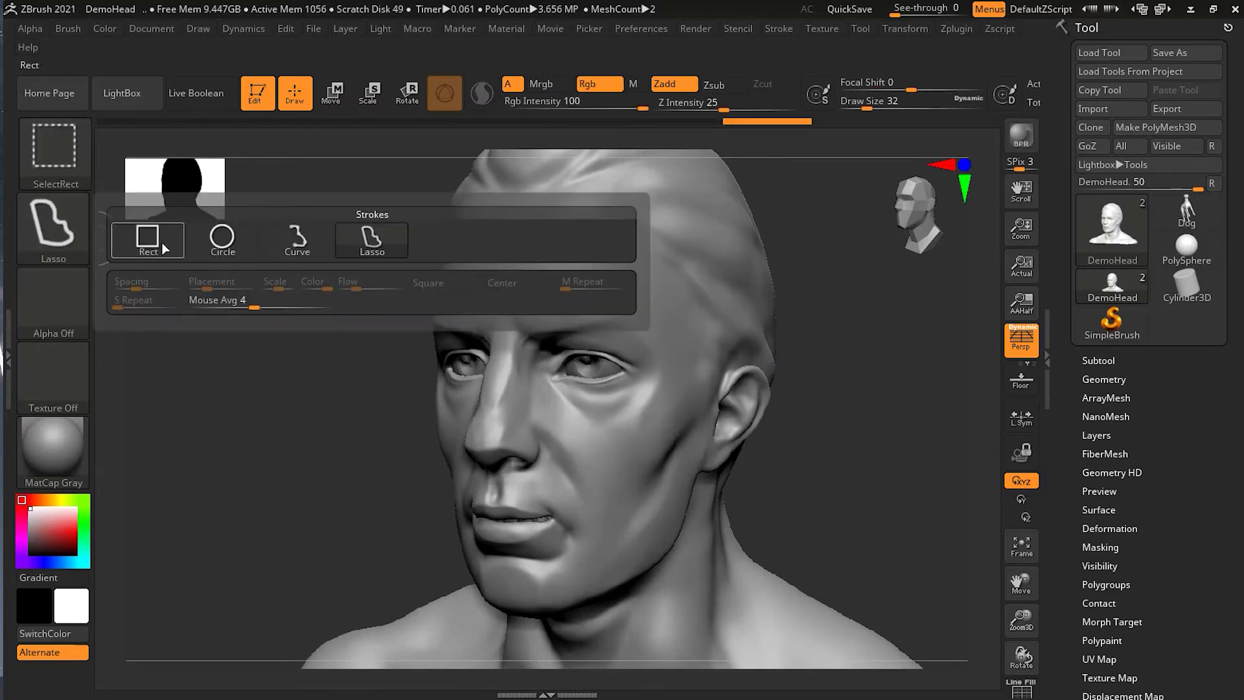
{"action": "left_click", "coordinate": [136, 238]}
{"action": "left_click_drag", "start_coordinate": [943, 312], "coordinate": [815, 391], "text": "ctrl+shift"}
- Draw a rectangular mask over the ear, undo a misplaced one, and redo it across temple and ear
{"action": "key", "text": "ctrl"}
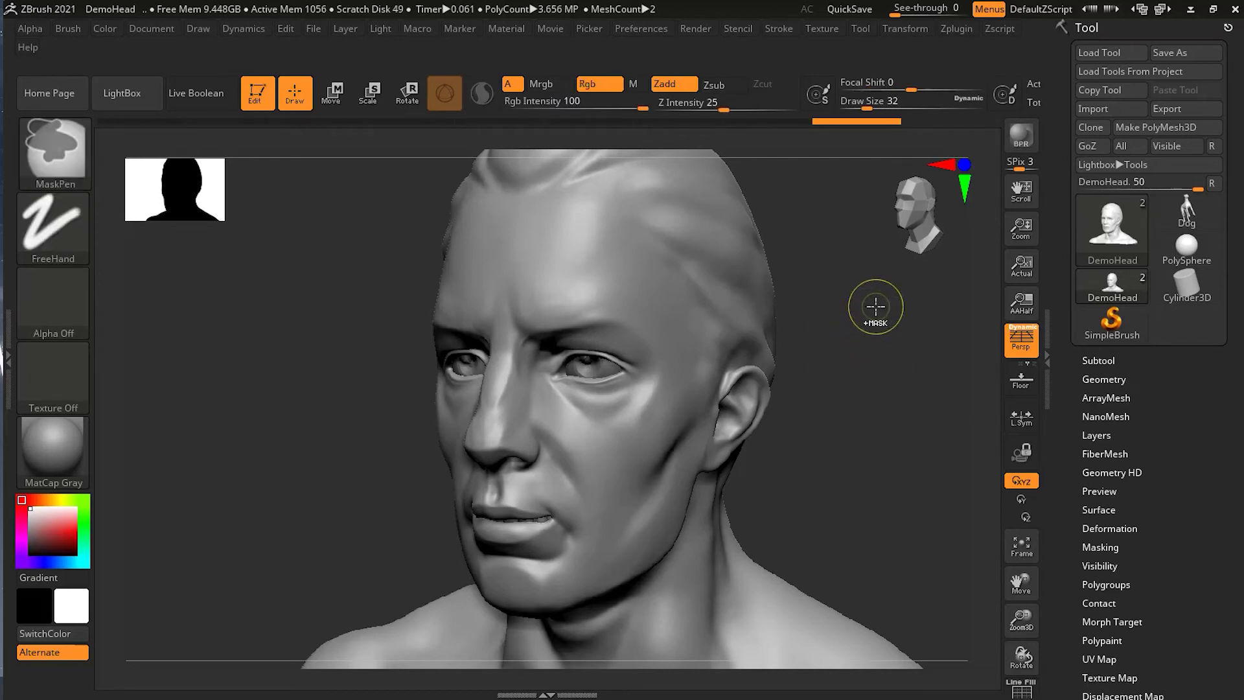
{"action": "left_click_drag", "start_coordinate": [851, 321], "coordinate": [707, 398], "text": "ctrl"}
{"action": "left_click", "coordinate": [868, 462]}
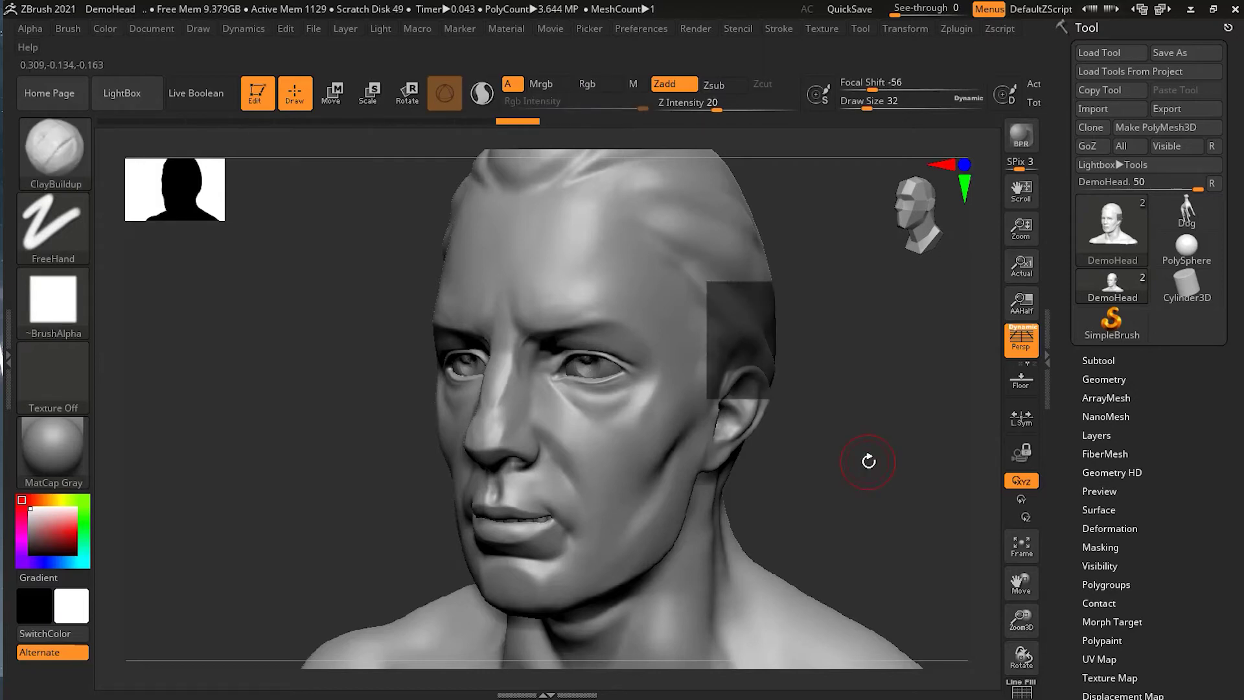
{"action": "key", "text": "ctrl+z"}
{"action": "mouse_move", "coordinate": [871, 306]}
{"action": "left_mouse_down", "text": "ctrl"}
{"action": "mouse_move", "coordinate": [774, 420]}
{"action": "mouse_move", "coordinate": [644, 473]}
{"action": "mouse_move", "coordinate": [839, 534]}
{"action": "left_mouse_up", "text": "ctrl"}
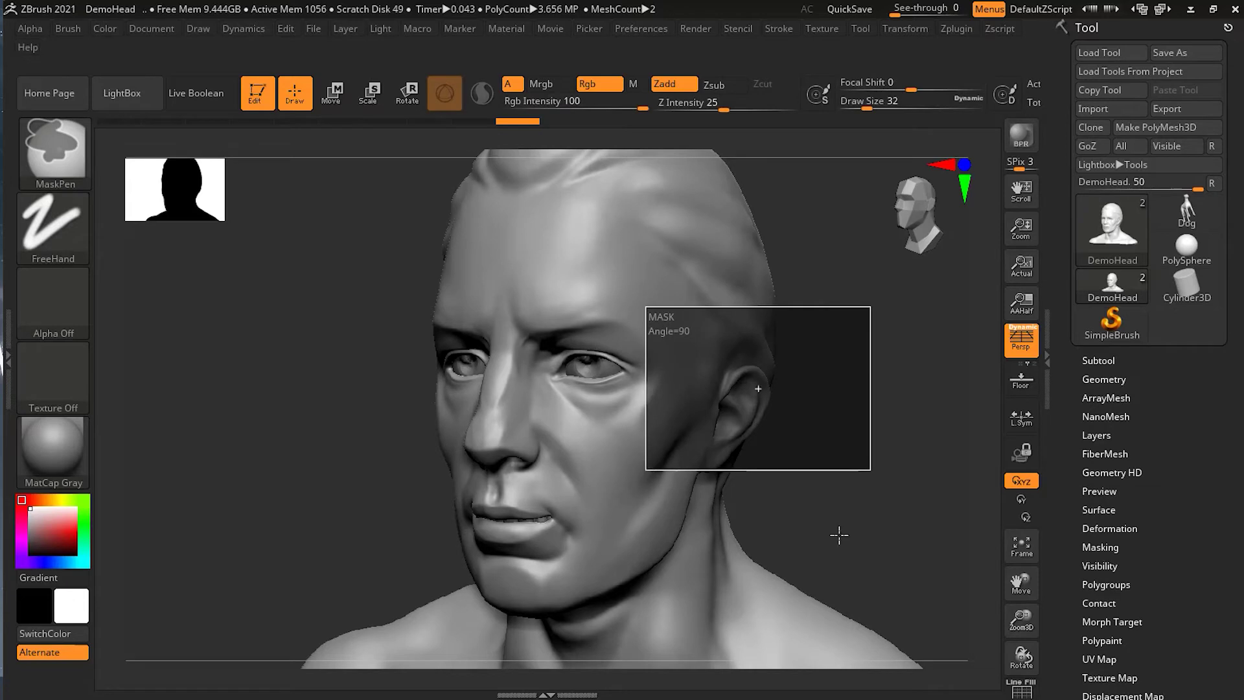
{"action": "mouse_move", "coordinate": [853, 458]}
{"action": "left_mouse_down"}
{"action": "mouse_move", "coordinate": [819, 459]}
{"action": "mouse_move", "coordinate": [911, 407]}
{"action": "mouse_move", "coordinate": [970, 402]}
{"action": "mouse_move", "coordinate": [972, 414]}
{"action": "left_mouse_up"}
{"action": "left_click_drag", "start_coordinate": [910, 481], "coordinate": [918, 386], "text": "alt"}
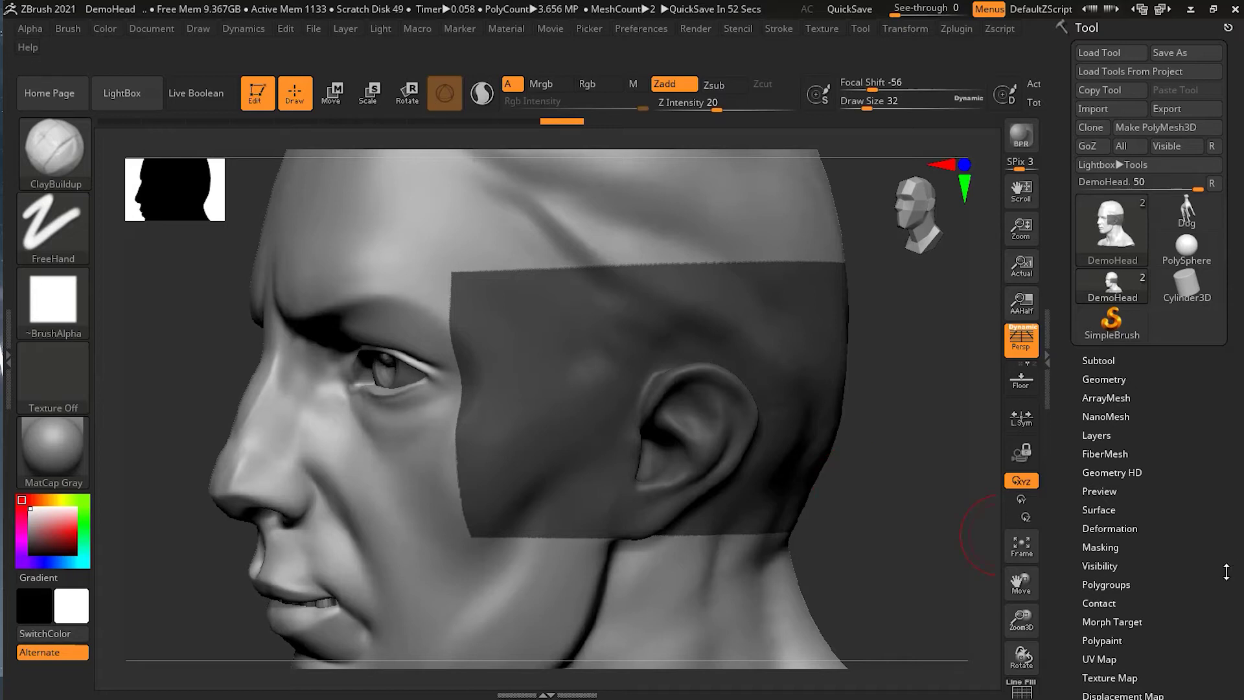
- Expand Tool > Masking, apply BlurMask, and undo a test clay strip on the forehead
{"action": "left_click", "coordinate": [1102, 547]}
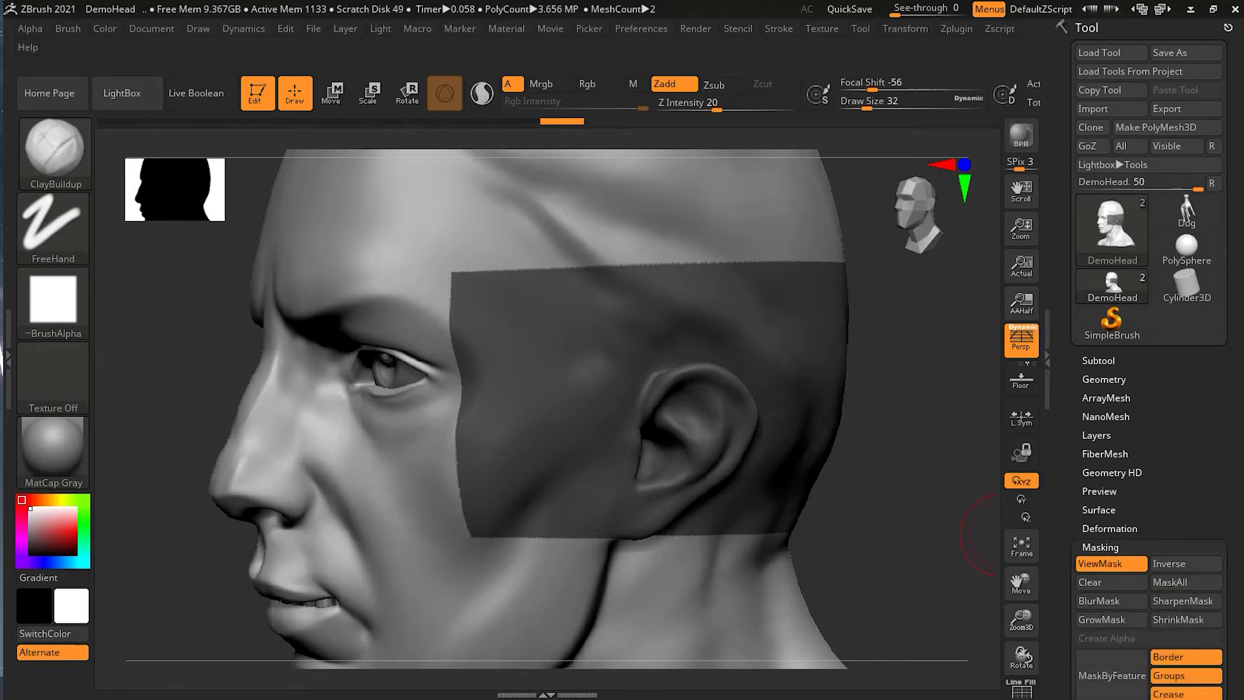
{"action": "left_click_drag", "start_coordinate": [1234, 551], "coordinate": [1234, 376]}
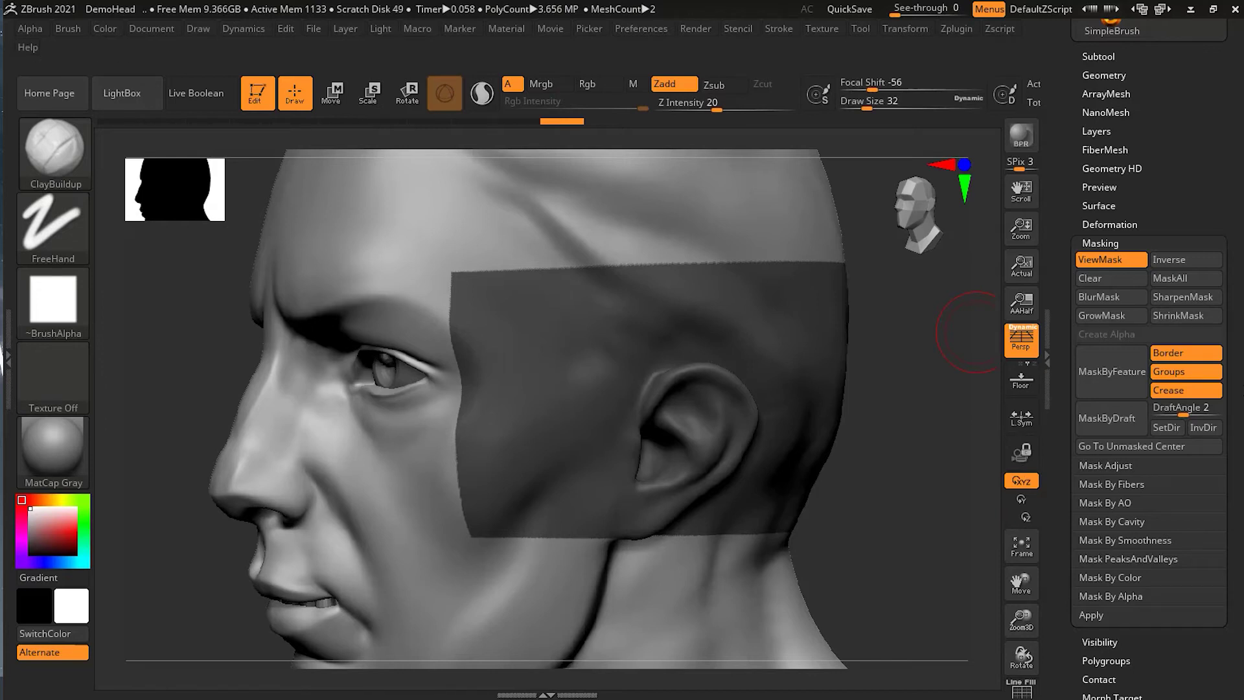
{"action": "left_click", "coordinate": [1127, 300]}
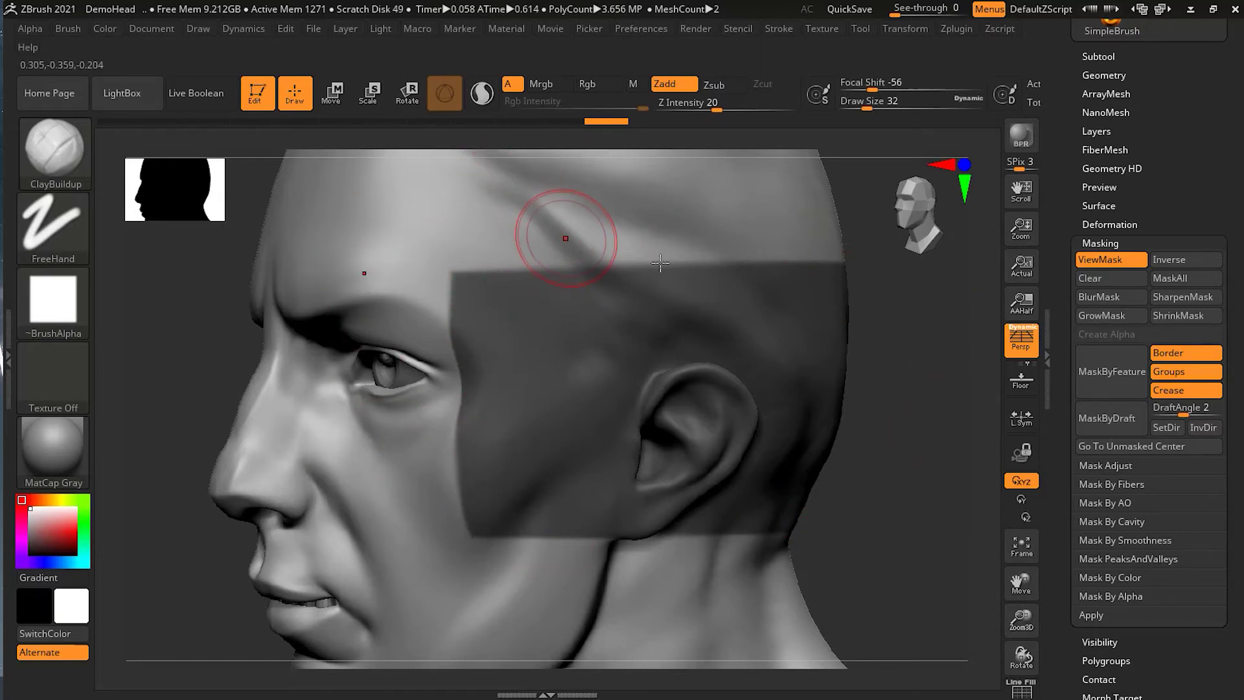
{"action": "left_click_drag", "start_coordinate": [453, 217], "coordinate": [556, 322]}
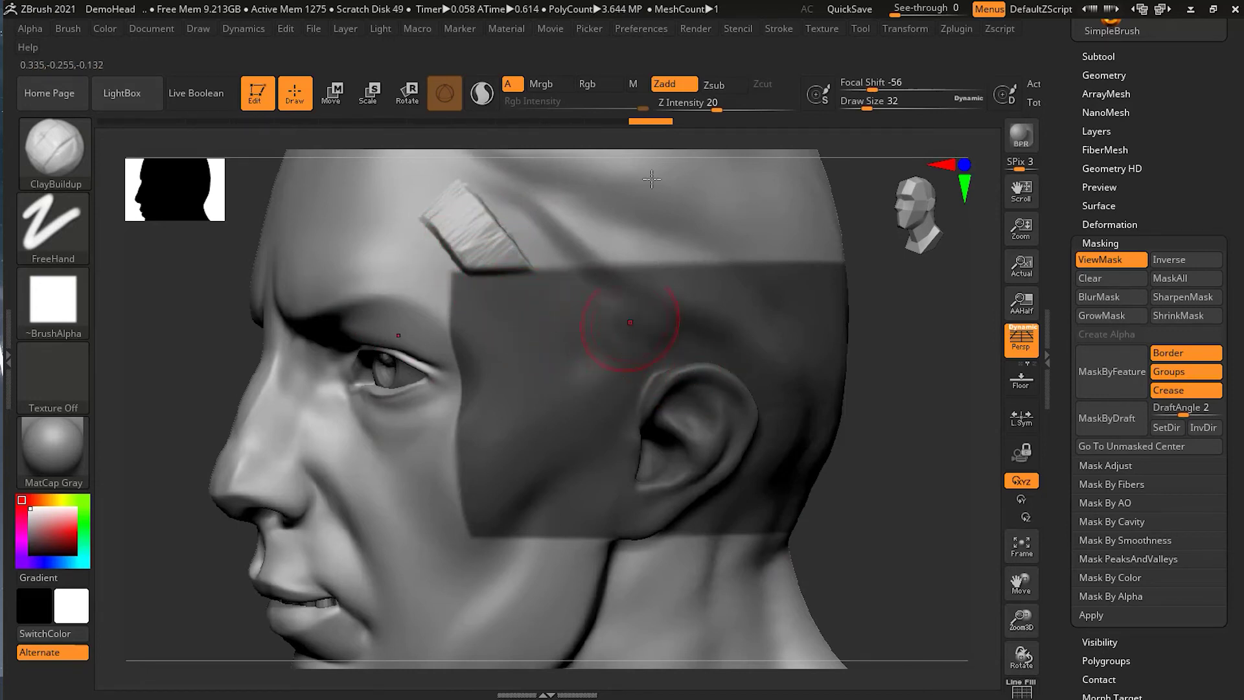
{"action": "left_click", "coordinate": [613, 118]}
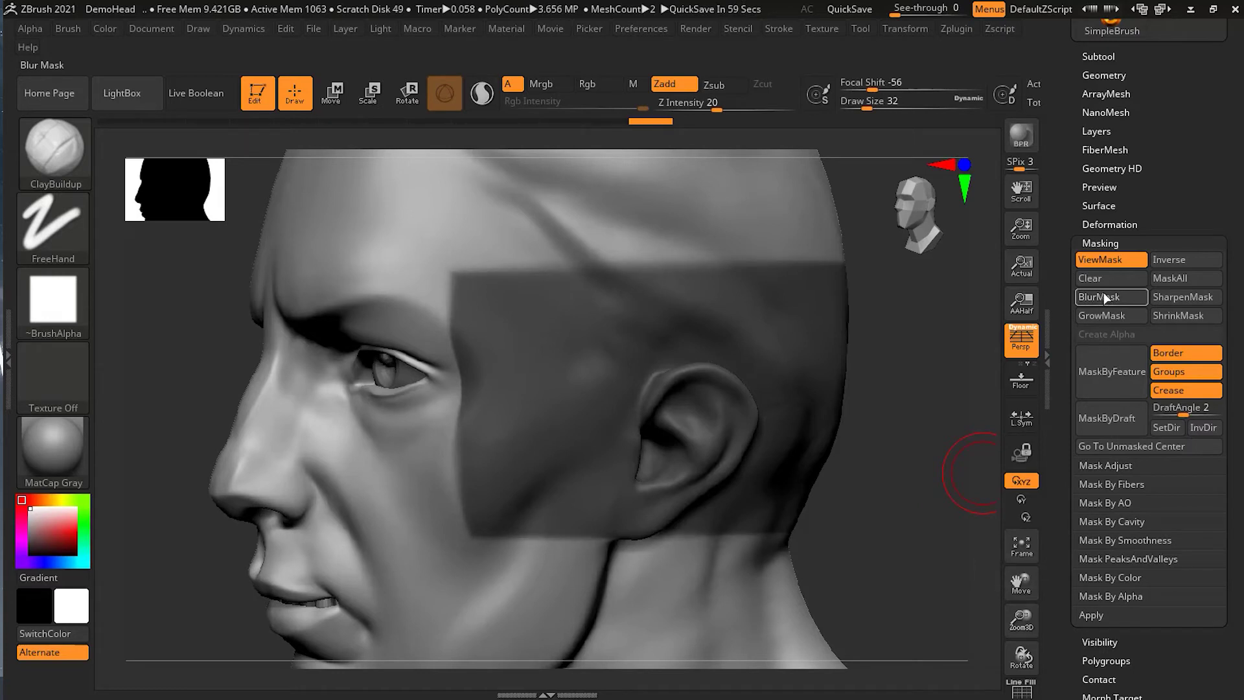
- Apply SharpenMask twice to re-sharpen the mask edge, then view from three-quarter angle
{"action": "left_click", "coordinate": [1196, 298]}
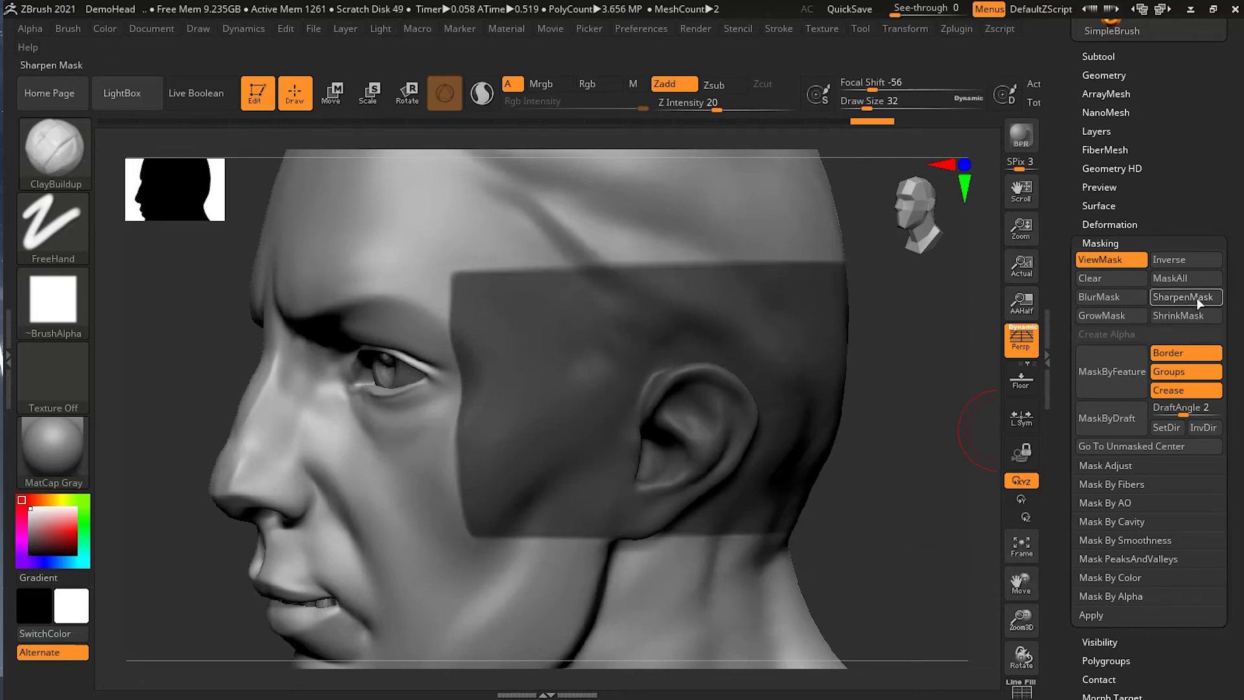
{"action": "left_click", "coordinate": [1196, 298]}
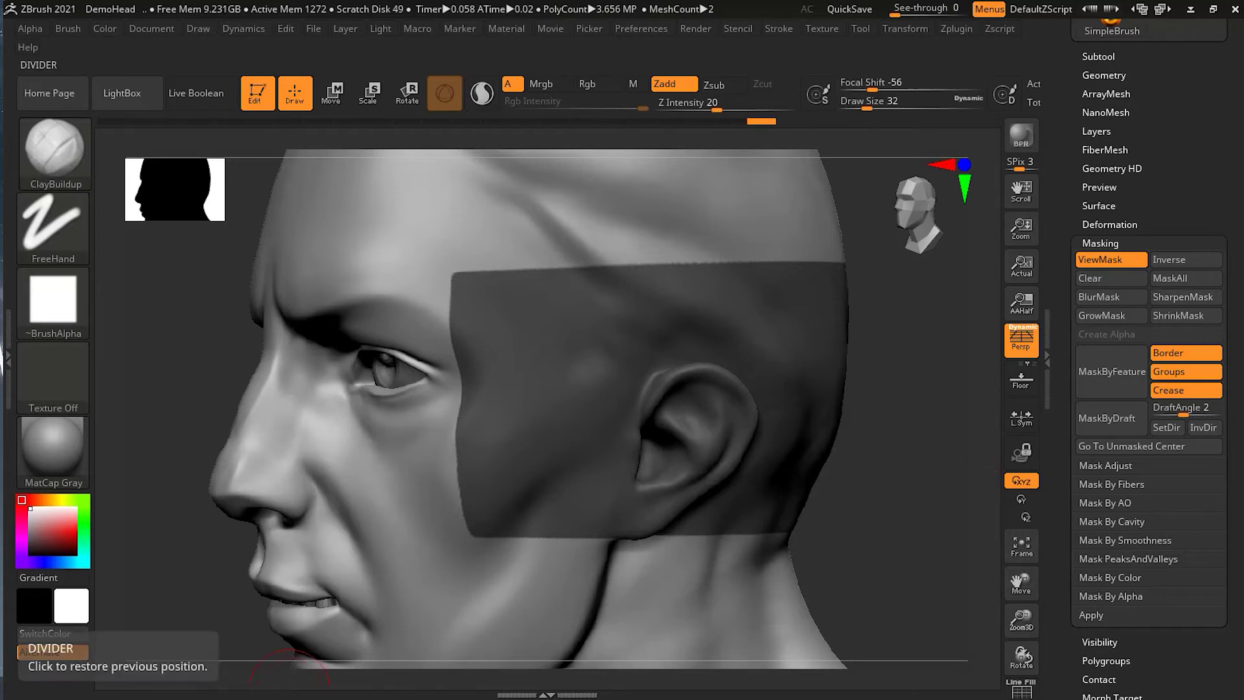
{"action": "left_click_drag", "start_coordinate": [913, 465], "coordinate": [754, 393]}
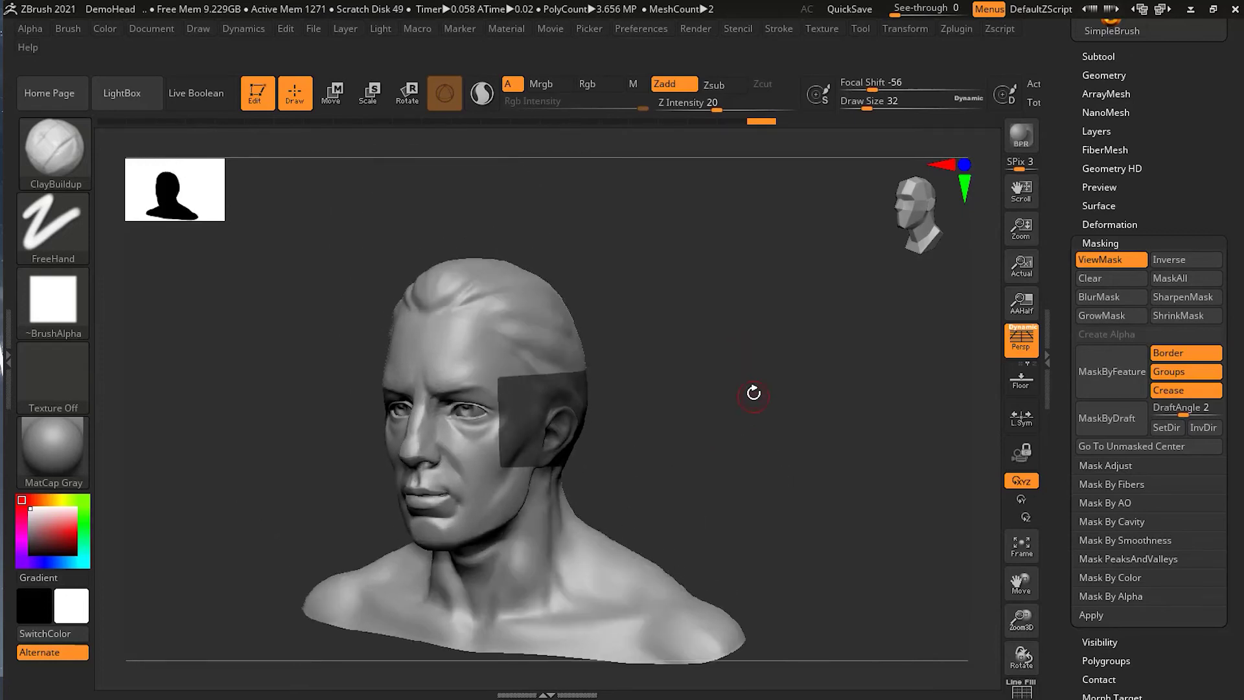
- Clear the side-of-head mask and select the MaskCircle brush
{"action": "left_click_drag", "start_coordinate": [720, 324], "coordinate": [888, 477], "text": "ctrl"}
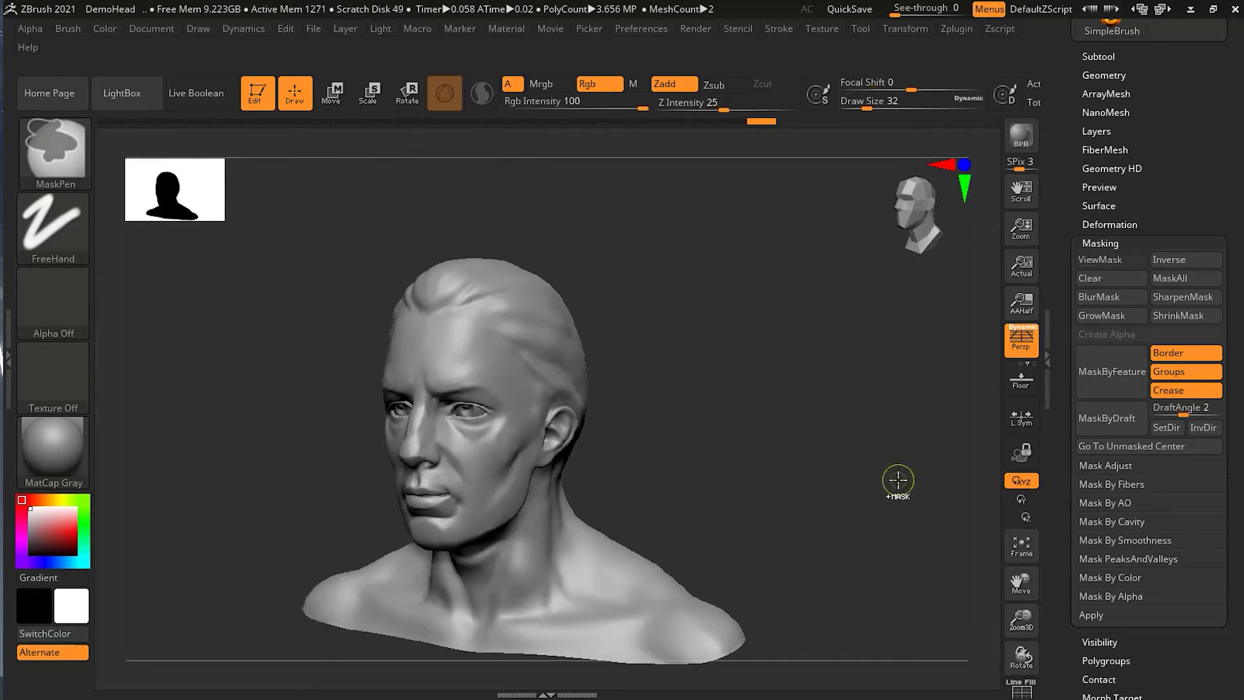
{"action": "left_click_drag", "start_coordinate": [739, 447], "coordinate": [775, 441]}
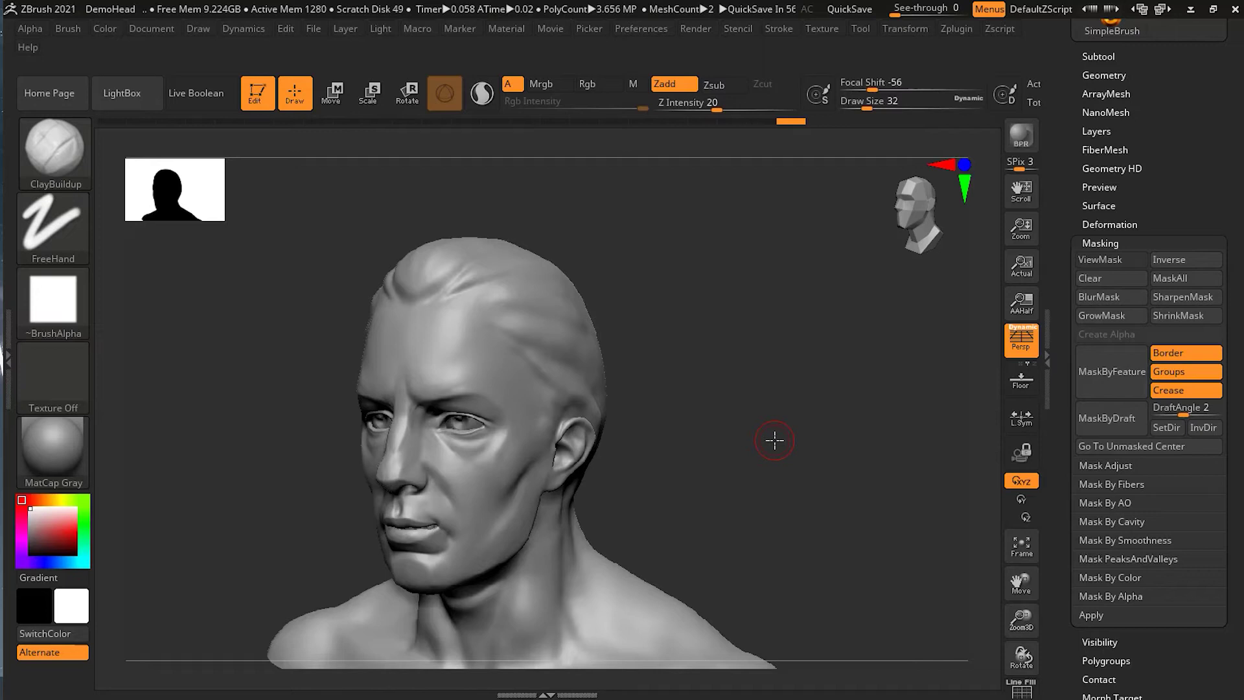
{"action": "key", "text": "ctrl"}
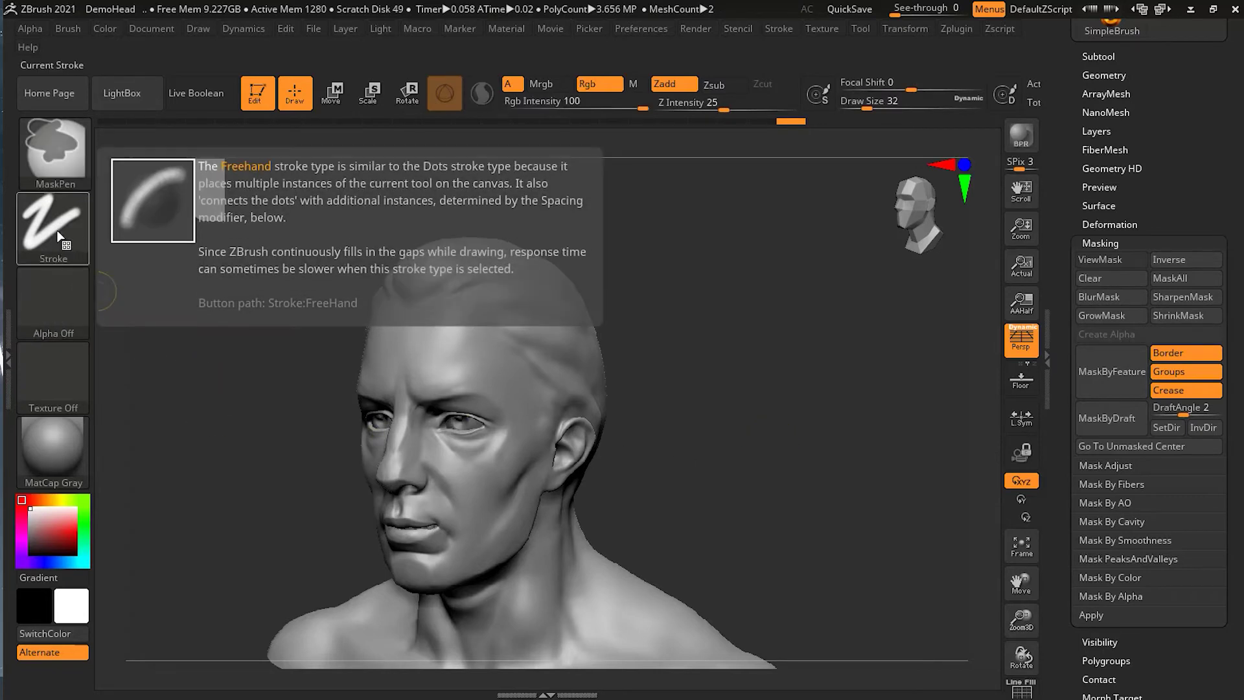
{"action": "left_click", "coordinate": [58, 235]}
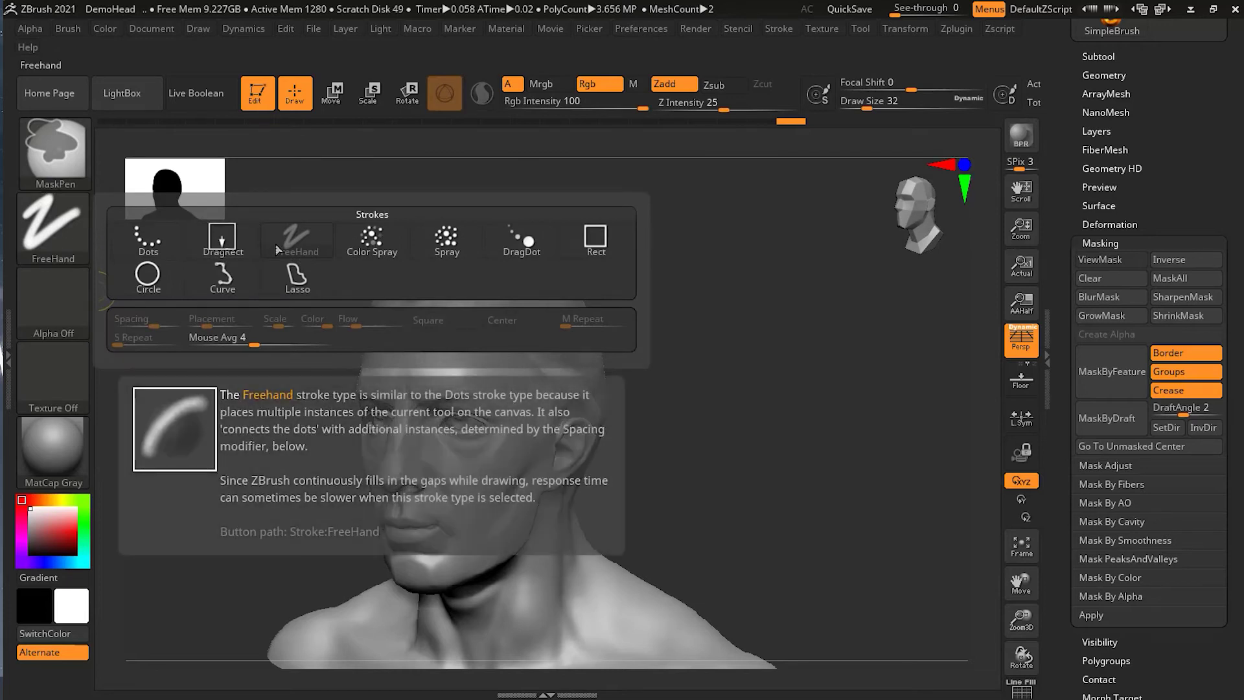
{"action": "left_click", "coordinate": [54, 146], "text": "ctrl"}
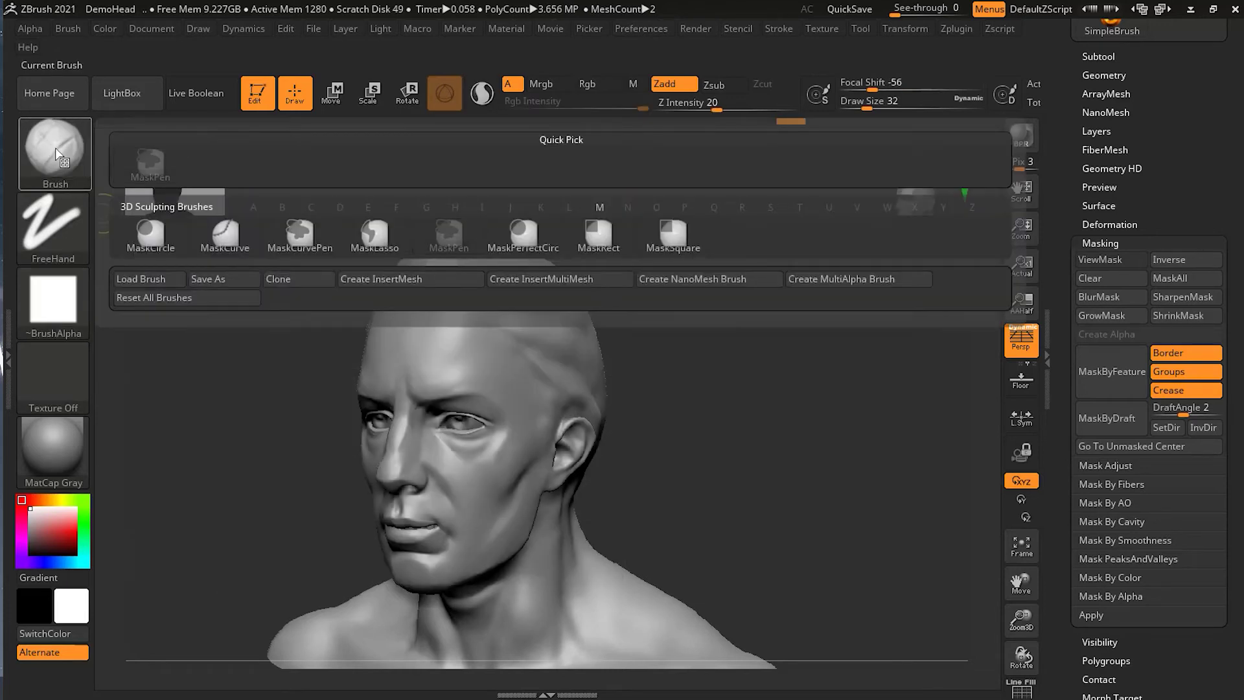
{"action": "left_click", "coordinate": [57, 143]}
{"action": "left_click", "coordinate": [57, 143], "text": "ctrl"}
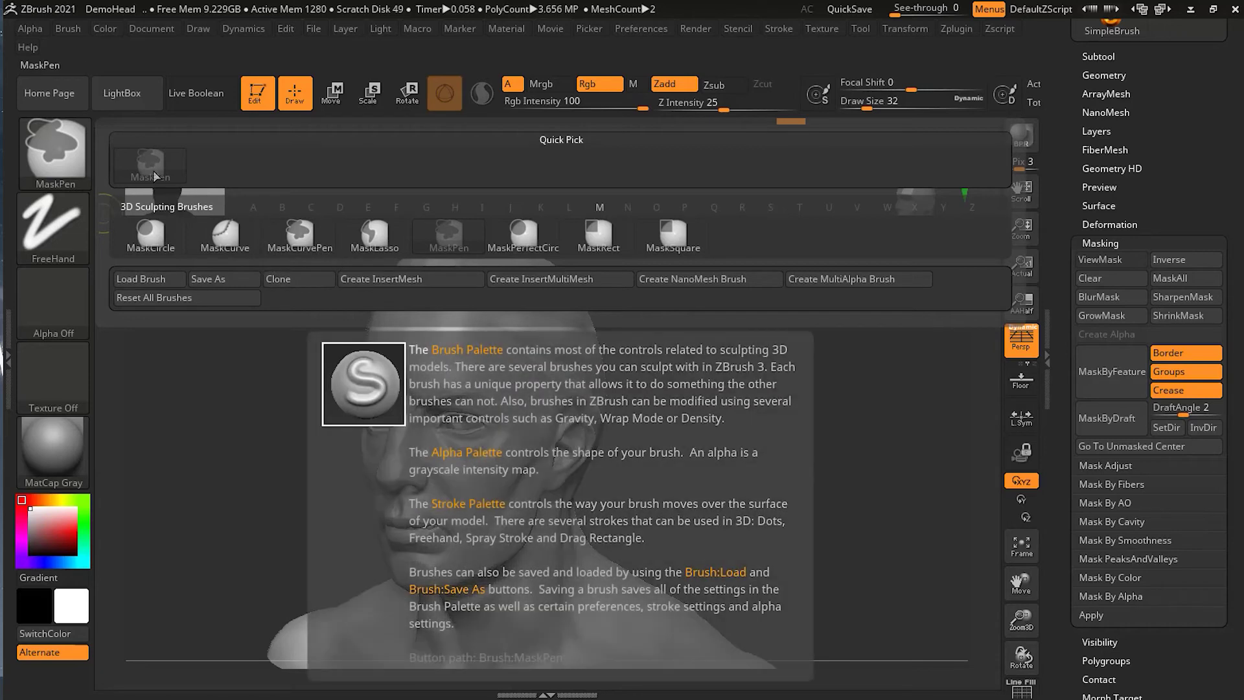
{"action": "left_click", "coordinate": [167, 232]}
- Mask circles over the temple, eye and cheek, clearing each test mask afterwards
{"action": "left_click_drag", "start_coordinate": [480, 350], "coordinate": [382, 535]}
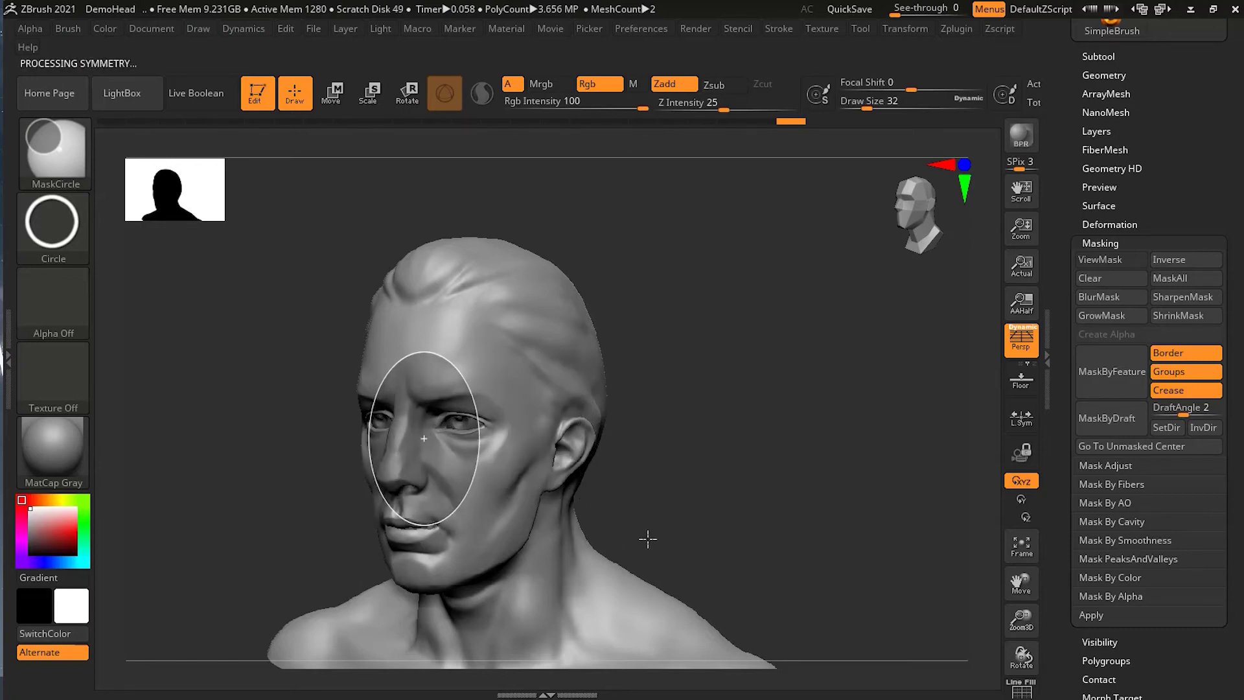
{"action": "mouse_move", "coordinate": [680, 480]}
{"action": "left_mouse_down"}
{"action": "mouse_move", "coordinate": [978, 475]}
{"action": "mouse_move", "coordinate": [894, 499]}
{"action": "left_mouse_up"}
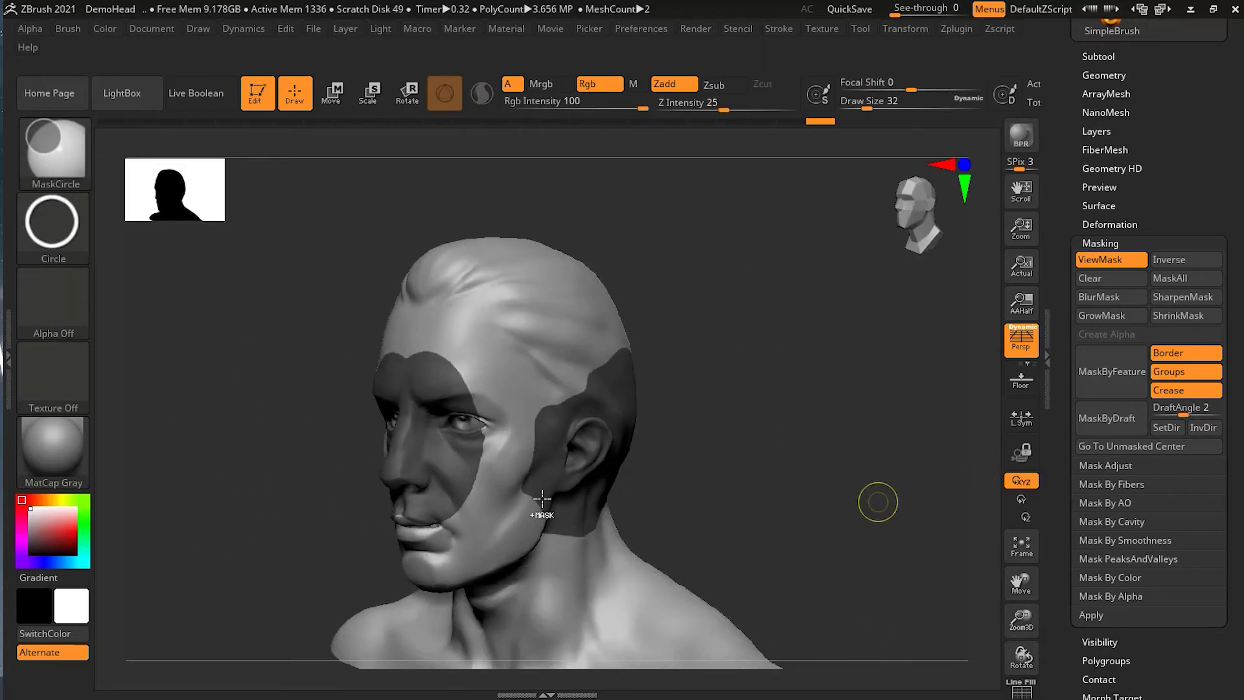
{"action": "key", "text": "ctrl+h"}
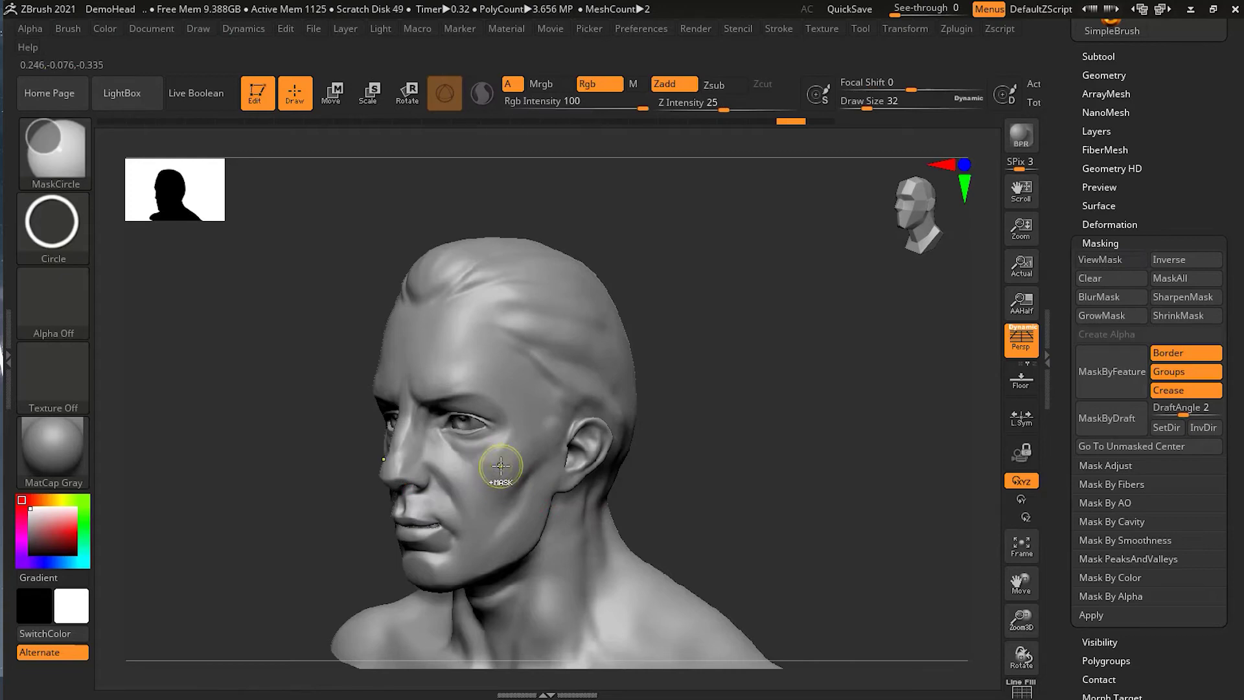
{"action": "left_click_drag", "start_coordinate": [511, 434], "coordinate": [589, 520], "text": "ctrl"}
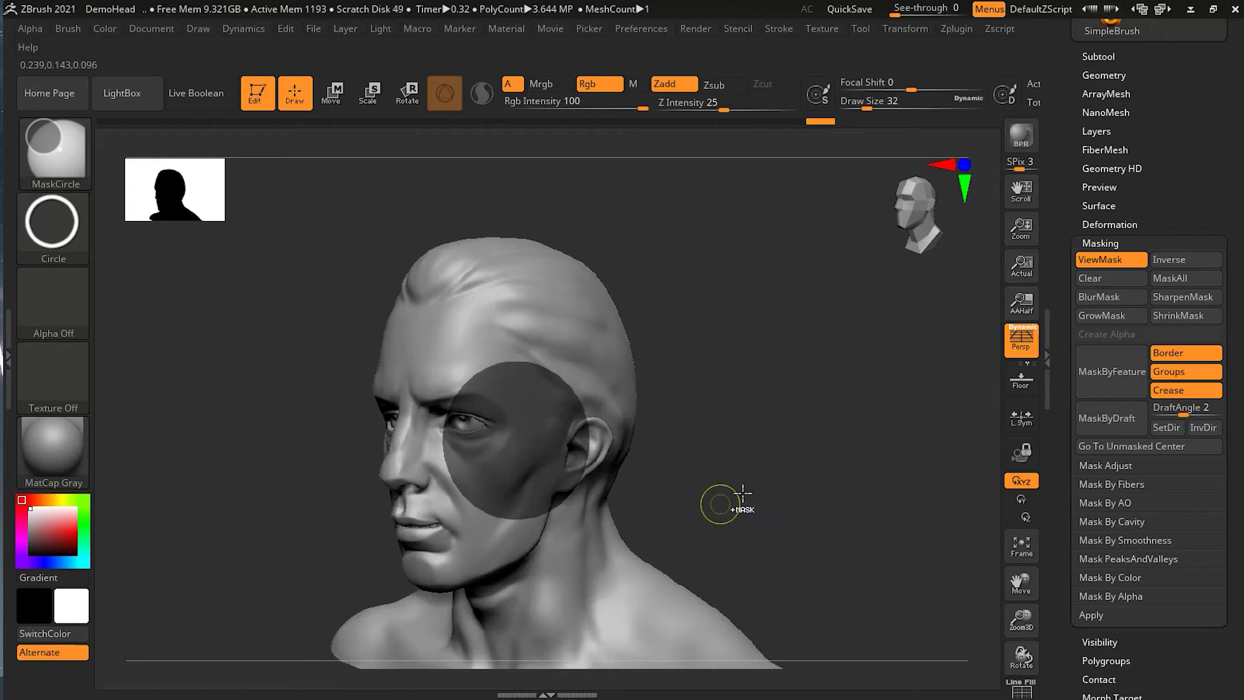
{"action": "mouse_move", "coordinate": [781, 480]}
{"action": "left_mouse_down"}
{"action": "mouse_move", "coordinate": [648, 497]}
{"action": "mouse_move", "coordinate": [777, 500]}
{"action": "mouse_move", "coordinate": [841, 475]}
{"action": "mouse_move", "coordinate": [923, 468]}
{"action": "mouse_move", "coordinate": [838, 492]}
{"action": "mouse_move", "coordinate": [789, 464]}
{"action": "mouse_move", "coordinate": [798, 455]}
{"action": "left_mouse_up"}
{"action": "left_click_drag", "start_coordinate": [727, 501], "coordinate": [720, 516]}
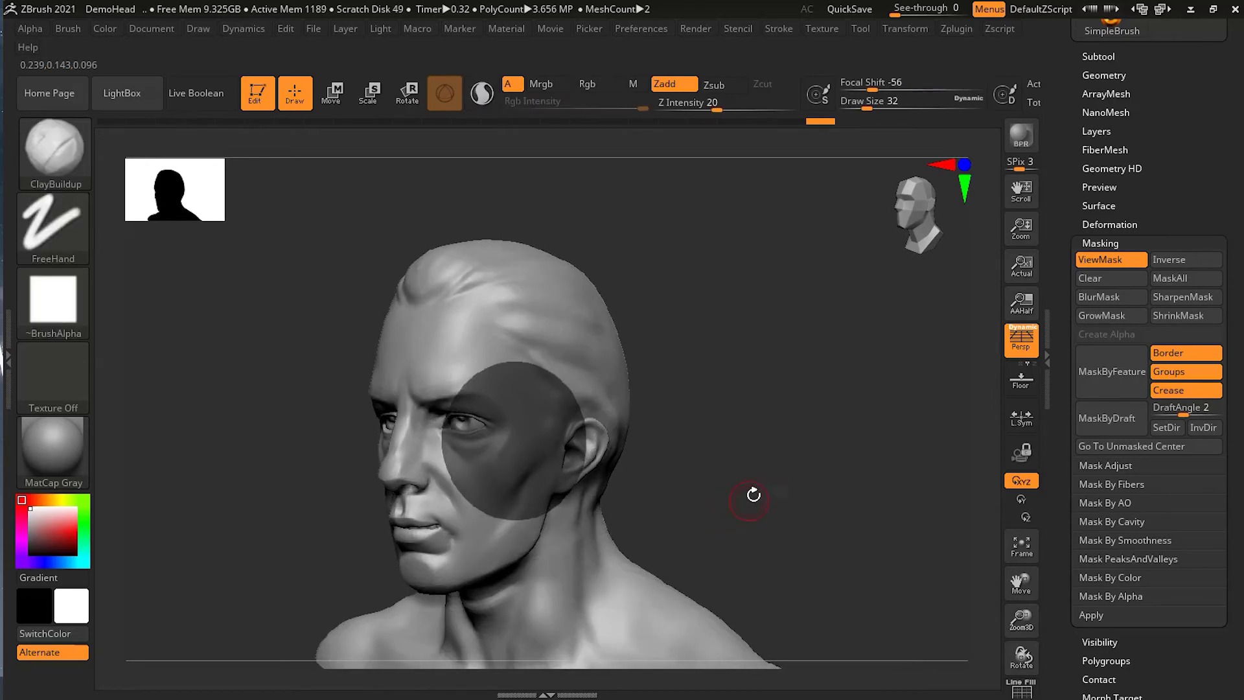
{"action": "key", "text": "ctrl"}
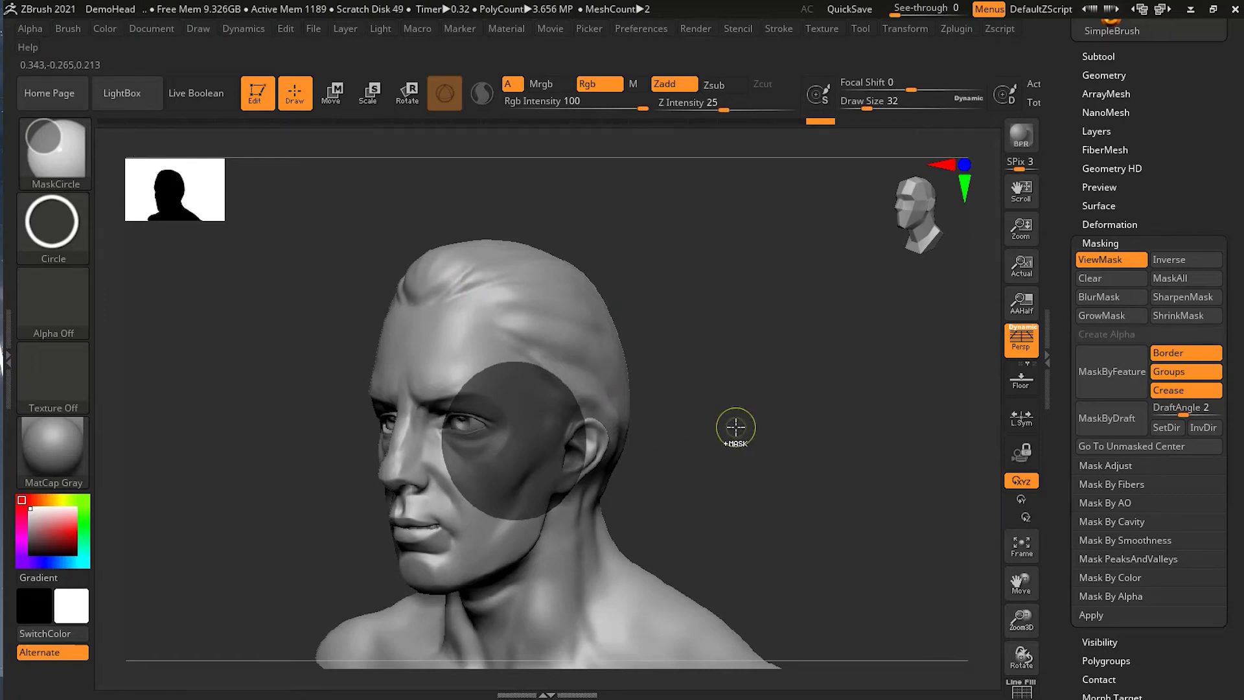
{"action": "key", "text": "ctrl+h"}
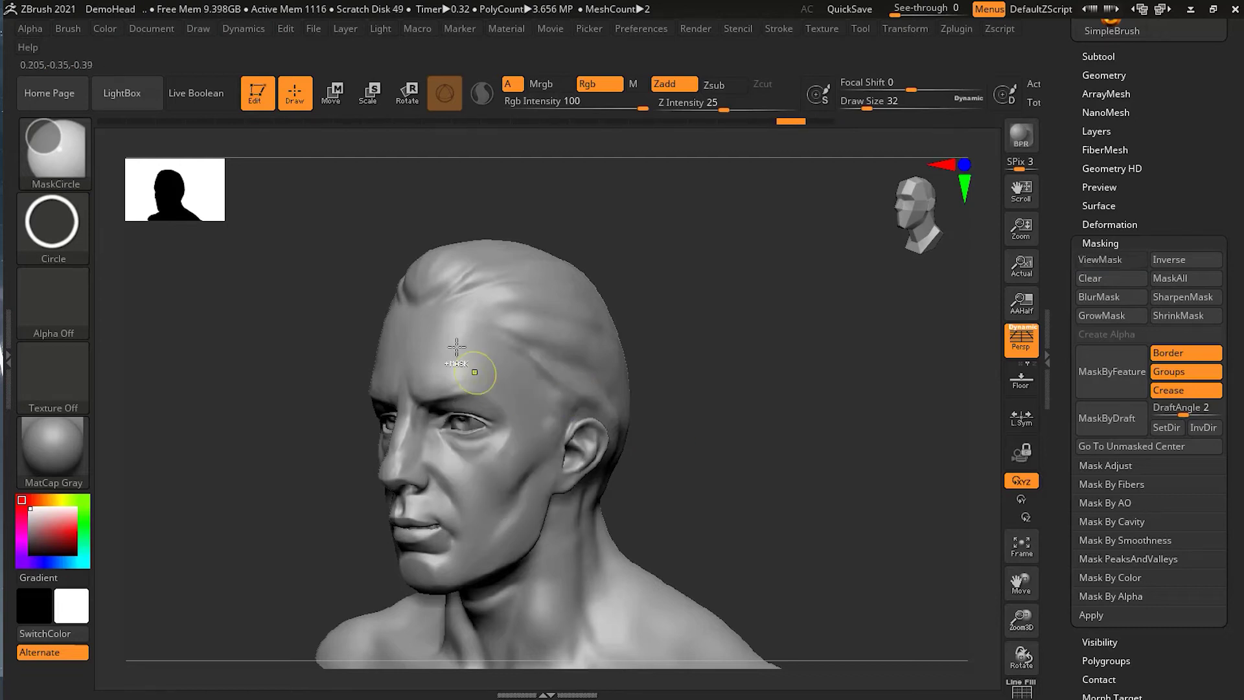
- Mask a circle over the eye, cheek and jaw, then switch back to the MaskPen brush
{"action": "left_click_drag", "start_coordinate": [495, 398], "coordinate": [584, 613], "text": "ctrl"}
{"action": "mouse_move", "coordinate": [786, 486]}
{"action": "left_mouse_down"}
{"action": "mouse_move", "coordinate": [503, 531]}
{"action": "mouse_move", "coordinate": [703, 523]}
{"action": "mouse_move", "coordinate": [702, 496]}
{"action": "left_mouse_up"}
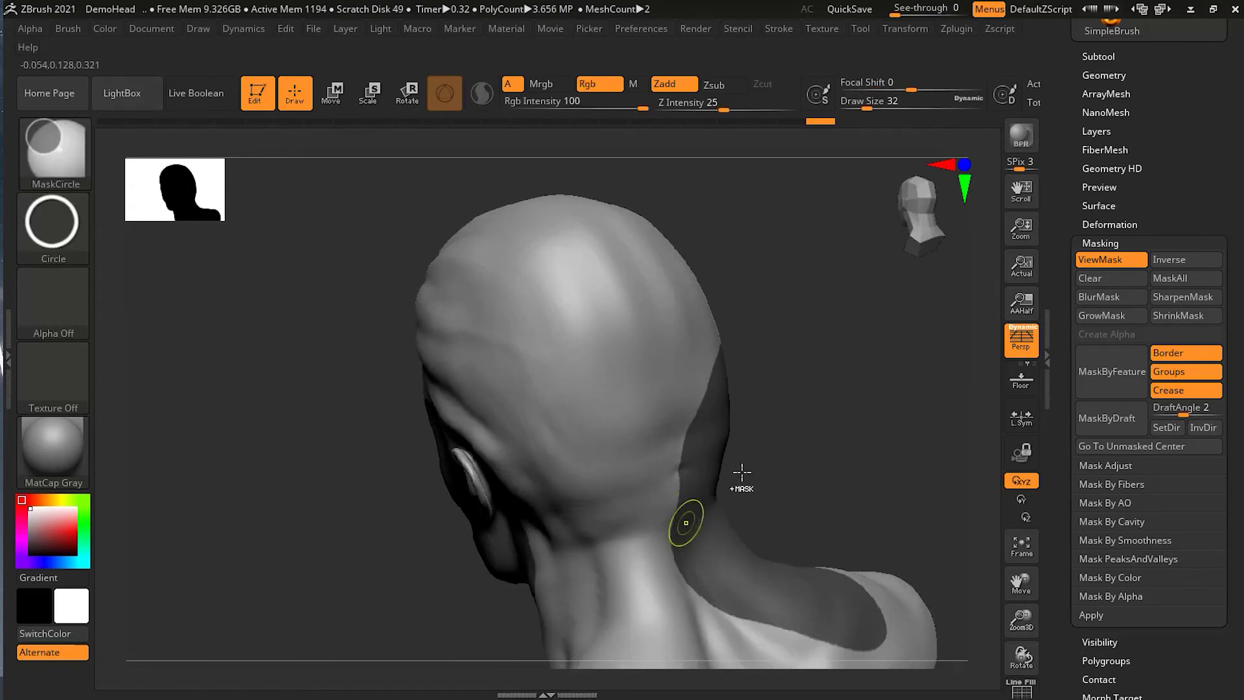
{"action": "left_click_drag", "start_coordinate": [818, 452], "coordinate": [691, 455]}
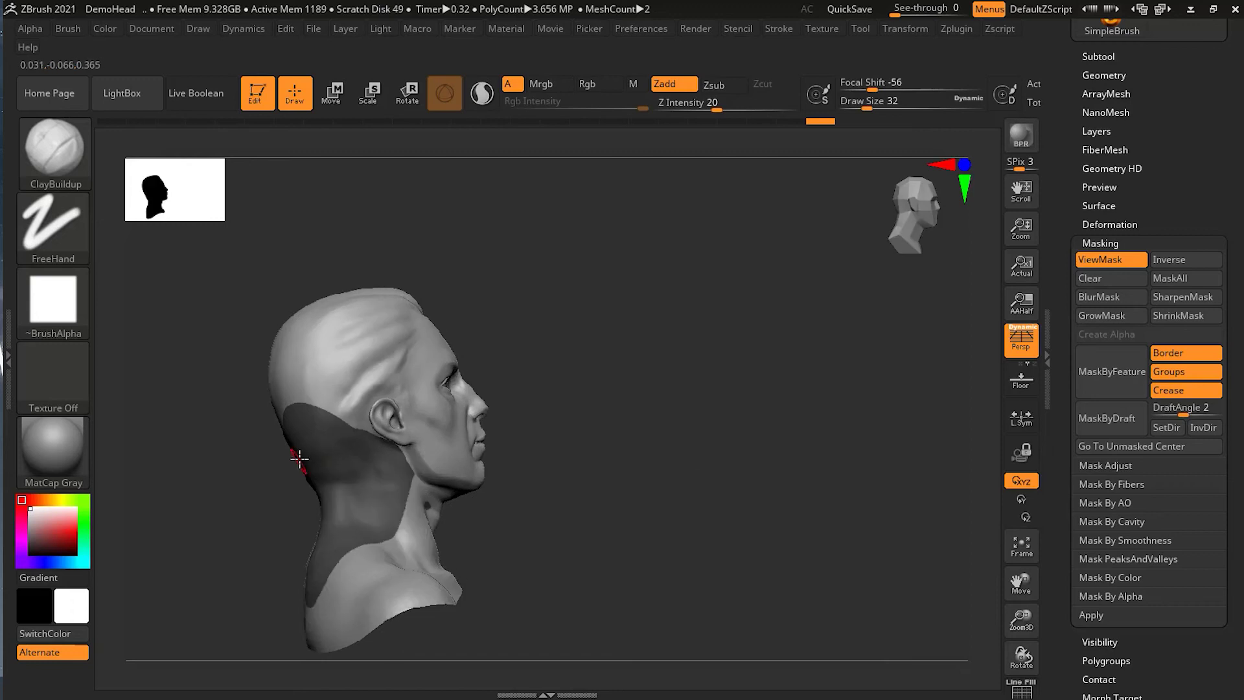
{"action": "key", "text": "ctrl"}
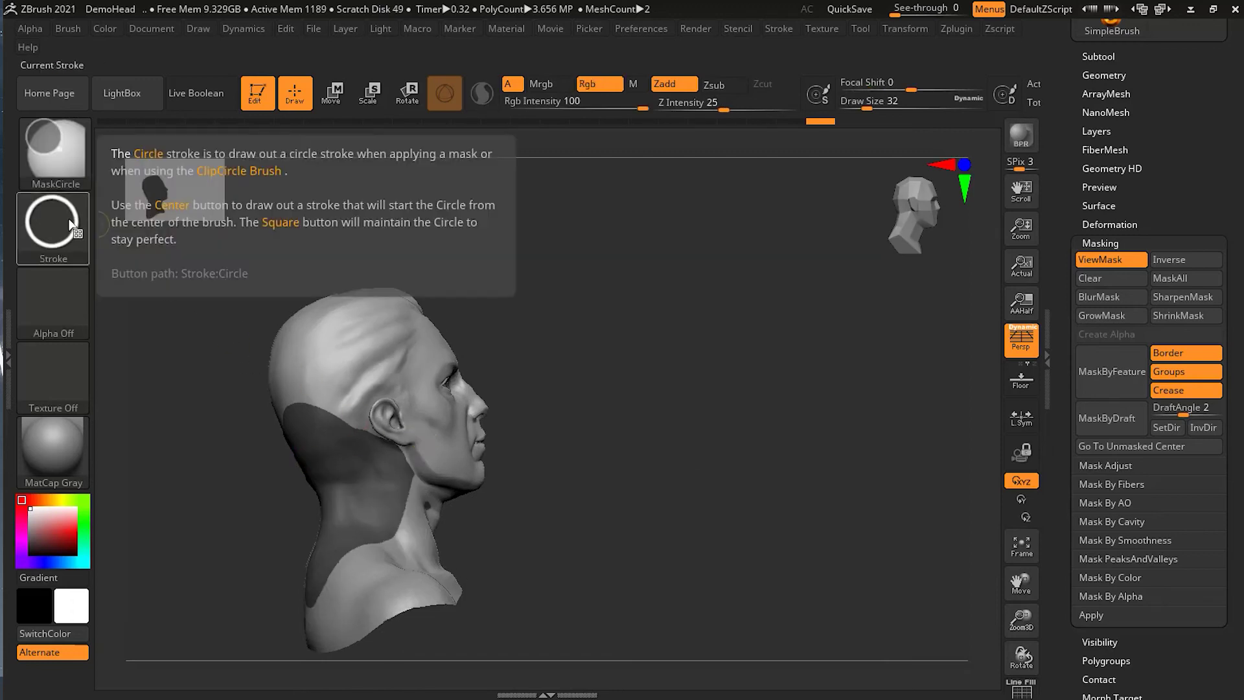
{"action": "left_click", "coordinate": [51, 164]}
{"action": "left_click", "coordinate": [223, 235]}
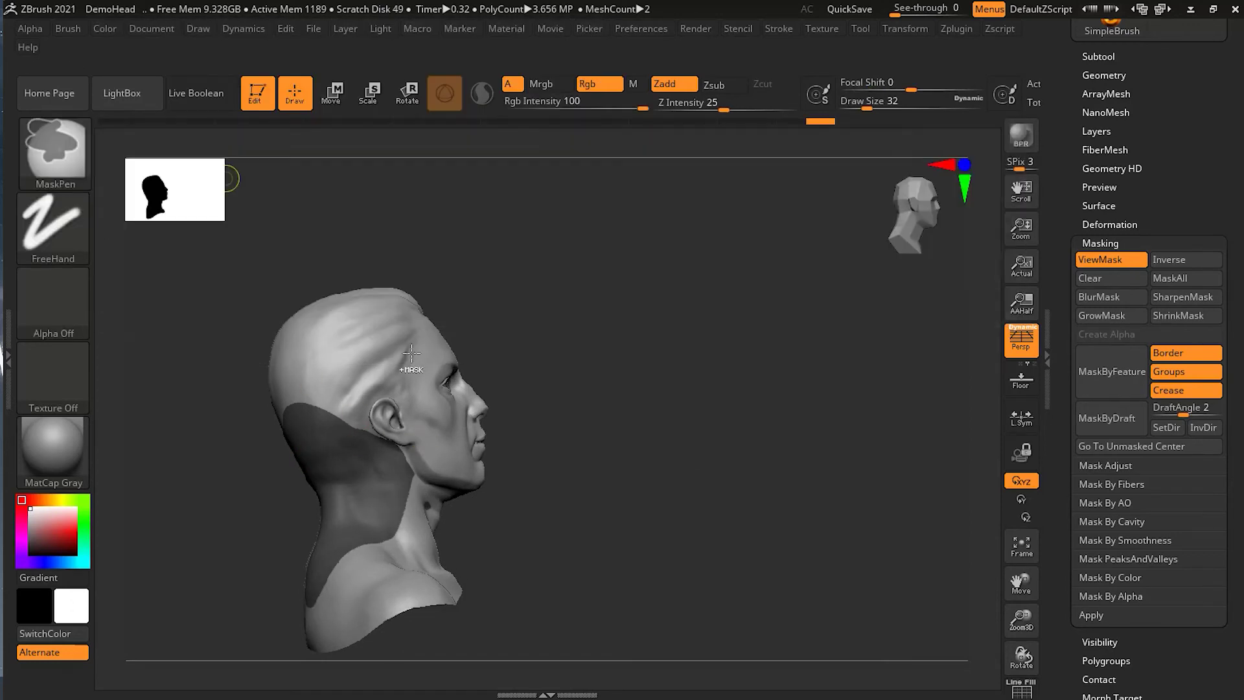
{"action": "key", "text": "ctrl+h"}
{"action": "key", "text": "ctrl+h"}
{"action": "left_click_drag", "start_coordinate": [639, 517], "coordinate": [717, 518]}
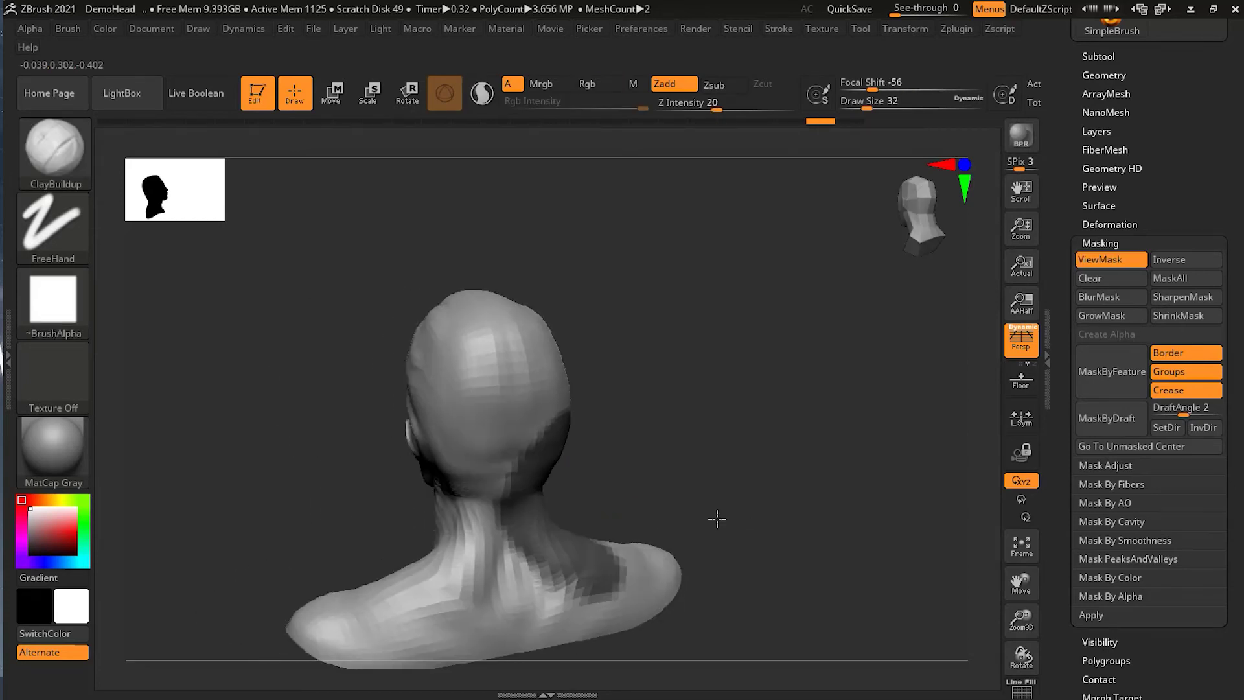
- Erase the mask where it wraps behind the neck and side of the head
{"action": "key", "text": "ctrl"}
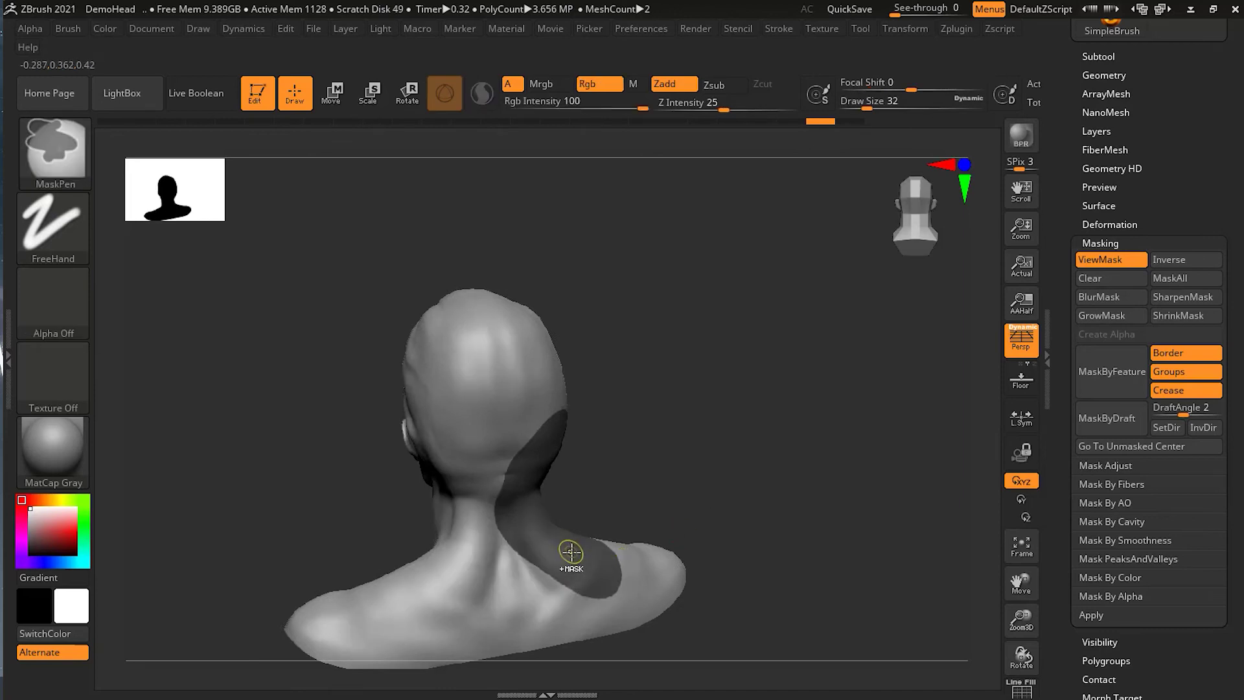
{"action": "mouse_move", "coordinate": [571, 556]}
{"action": "left_mouse_down", "text": "ctrl+alt"}
{"action": "mouse_move", "coordinate": [536, 551]}
{"action": "mouse_move", "coordinate": [547, 536]}
{"action": "mouse_move", "coordinate": [573, 606]}
{"action": "mouse_move", "coordinate": [604, 598]}
{"action": "left_mouse_up", "text": "ctrl+alt"}
{"action": "mouse_move", "coordinate": [545, 516]}
{"action": "left_mouse_down", "text": "ctrl+alt"}
{"action": "mouse_move", "coordinate": [527, 476]}
{"action": "mouse_move", "coordinate": [512, 481]}
{"action": "left_mouse_up", "text": "ctrl+alt"}
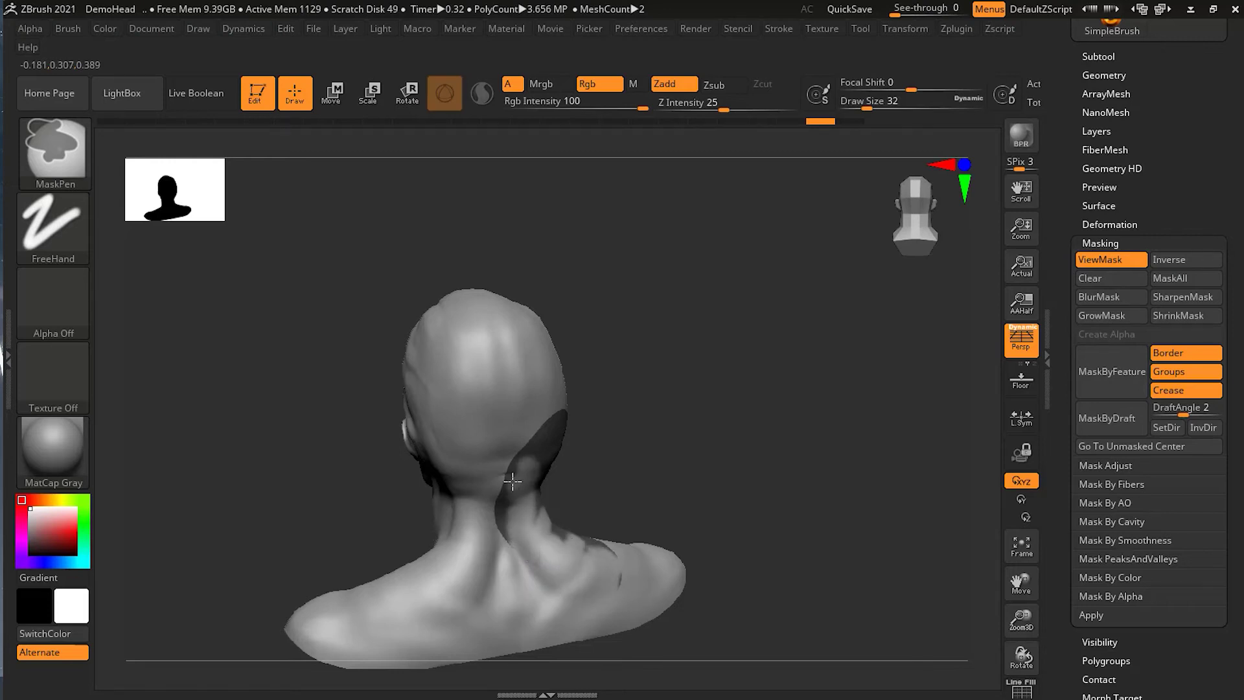
{"action": "left_click_drag", "start_coordinate": [553, 421], "coordinate": [526, 418], "text": "ctrl+alt"}
{"action": "mouse_move", "coordinate": [757, 473]}
{"action": "left_mouse_down"}
{"action": "mouse_move", "coordinate": [584, 497]}
{"action": "mouse_move", "coordinate": [593, 480]}
{"action": "mouse_move", "coordinate": [569, 541]}
{"action": "mouse_move", "coordinate": [563, 454]}
{"action": "mouse_move", "coordinate": [588, 544]}
{"action": "left_mouse_up"}
{"action": "mouse_move", "coordinate": [819, 449]}
{"action": "left_mouse_down"}
{"action": "mouse_move", "coordinate": [708, 512]}
{"action": "mouse_move", "coordinate": [625, 518]}
{"action": "left_mouse_up"}
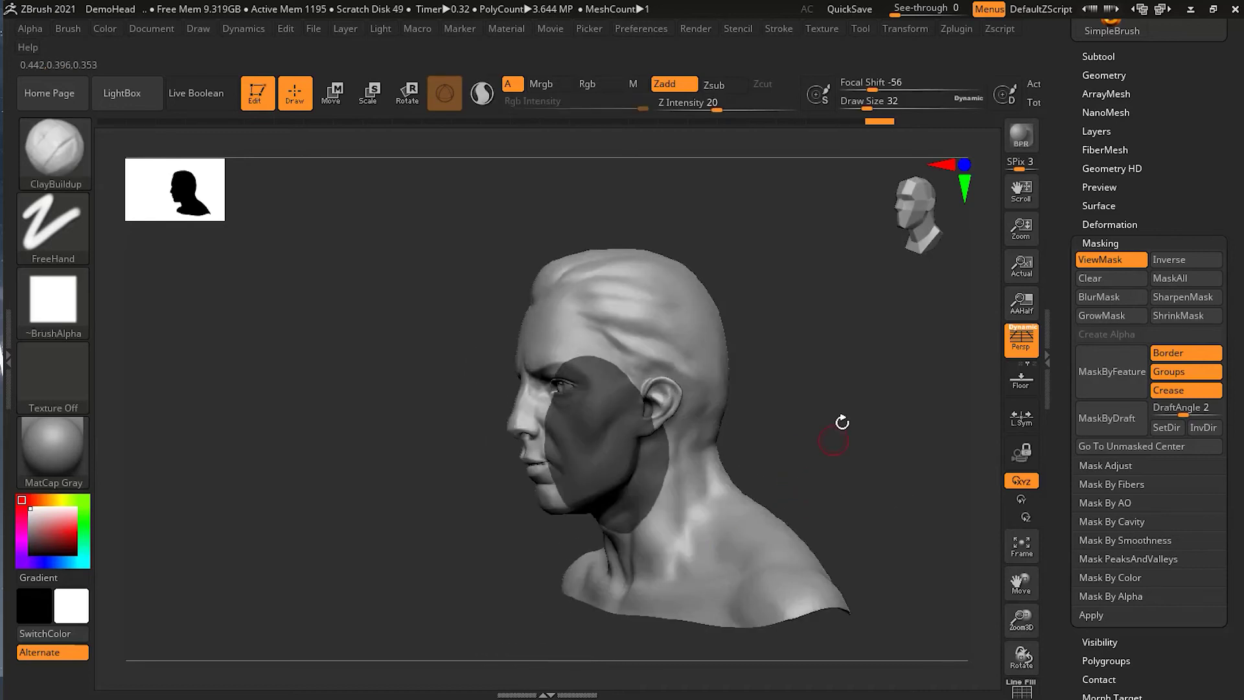
{"action": "left_click_drag", "start_coordinate": [842, 423], "coordinate": [869, 425]}
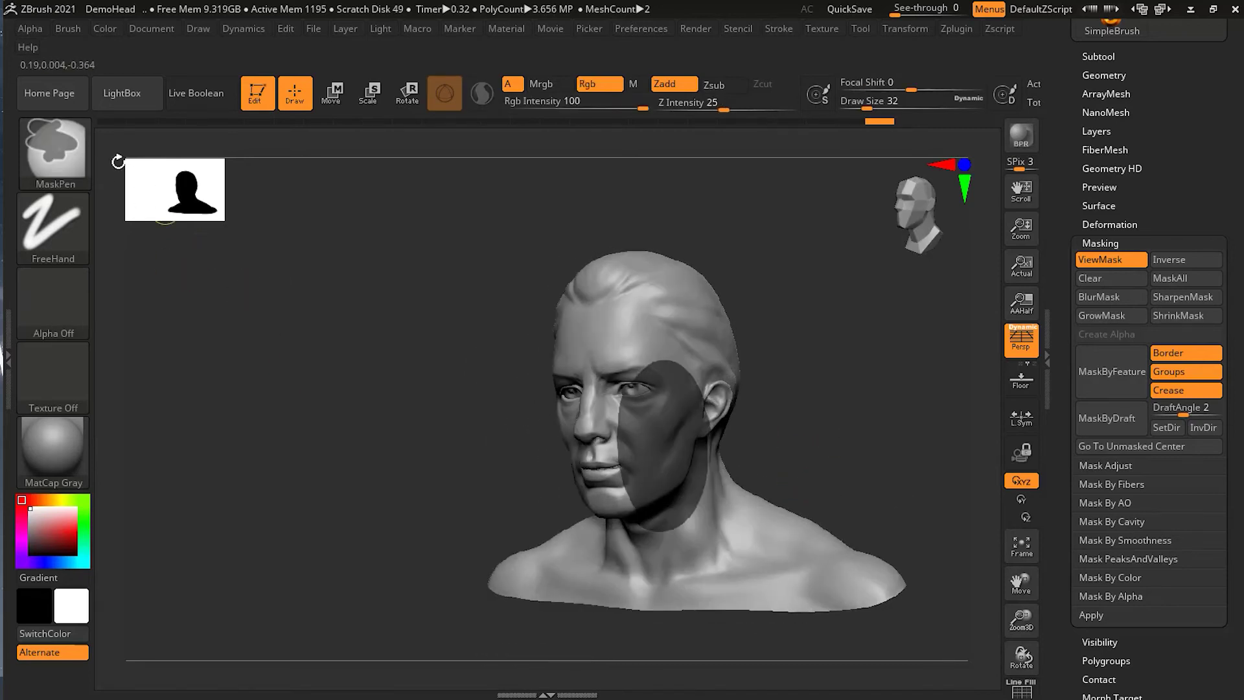
- Switch to MaskCircle, clear the mask off the DemoHead's face, and turn the head to check
{"action": "left_click", "coordinate": [71, 155], "text": "ctrl"}
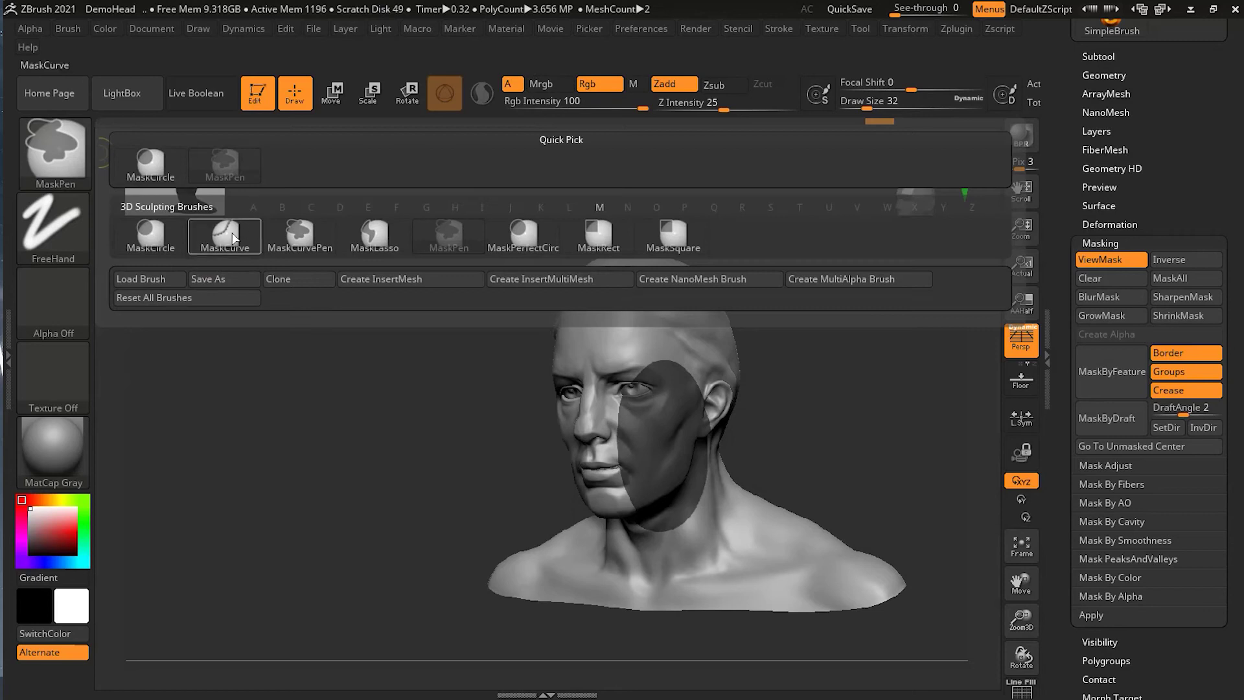
{"action": "left_click", "coordinate": [176, 231]}
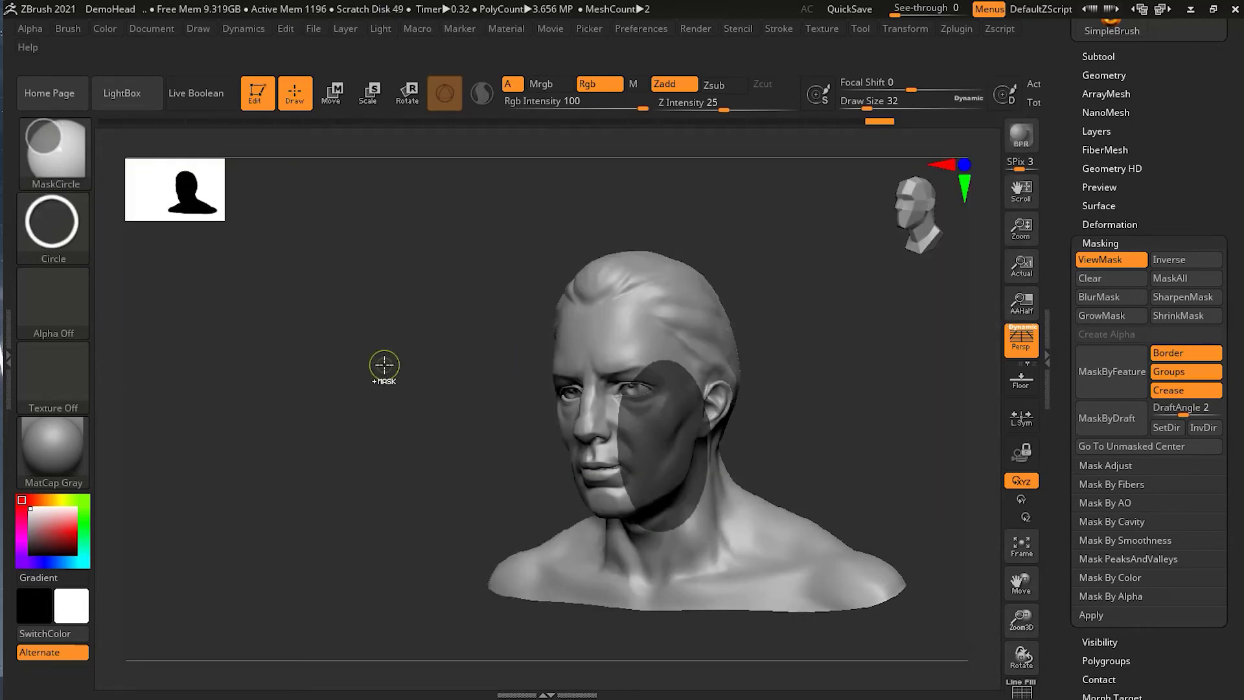
{"action": "left_click_drag", "start_coordinate": [337, 328], "coordinate": [429, 419], "text": "ctrl+shift"}
{"action": "key", "text": "ctrl+alt"}
{"action": "left_click_drag", "start_coordinate": [373, 328], "coordinate": [457, 436], "text": "ctrl"}
{"action": "left_click_drag", "start_coordinate": [833, 422], "coordinate": [756, 435]}
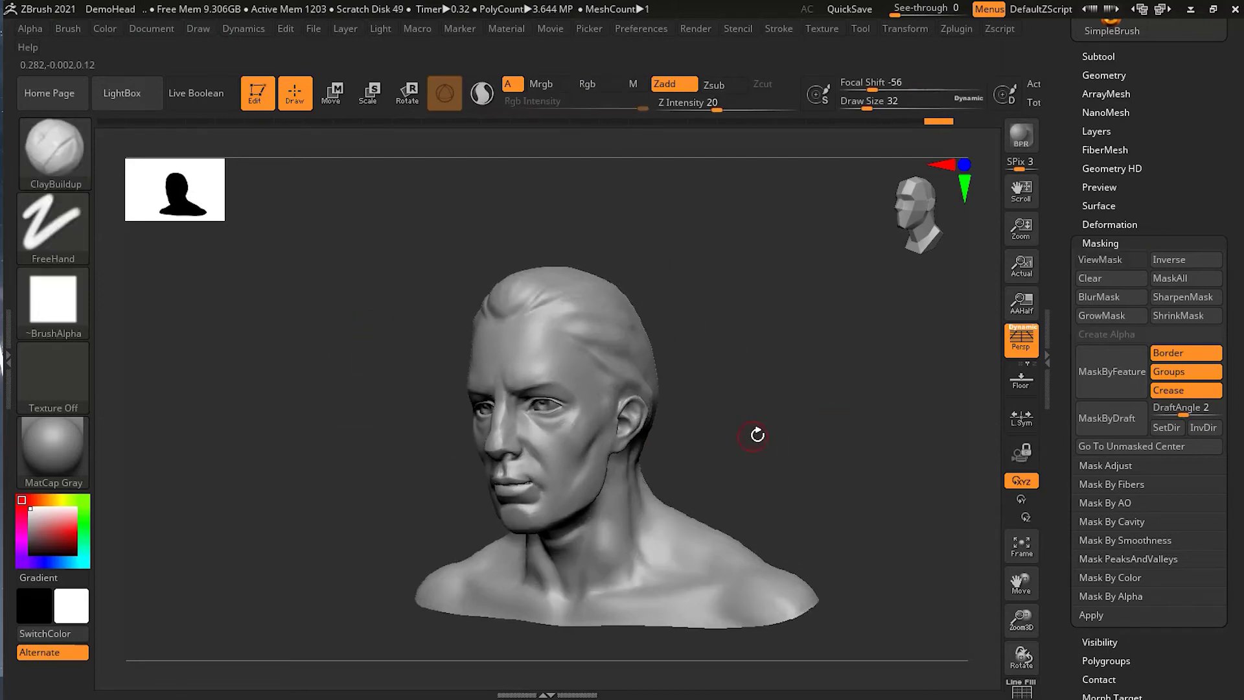
{"action": "key", "text": "ctrl"}
{"action": "mouse_move", "coordinate": [745, 439]}
{"action": "left_mouse_down"}
{"action": "mouse_move", "coordinate": [803, 430]}
{"action": "mouse_move", "coordinate": [797, 450]}
{"action": "mouse_move", "coordinate": [812, 452]}
{"action": "mouse_move", "coordinate": [780, 456]}
{"action": "mouse_move", "coordinate": [742, 431]}
{"action": "left_mouse_up"}
{"action": "key", "text": "ctrl"}
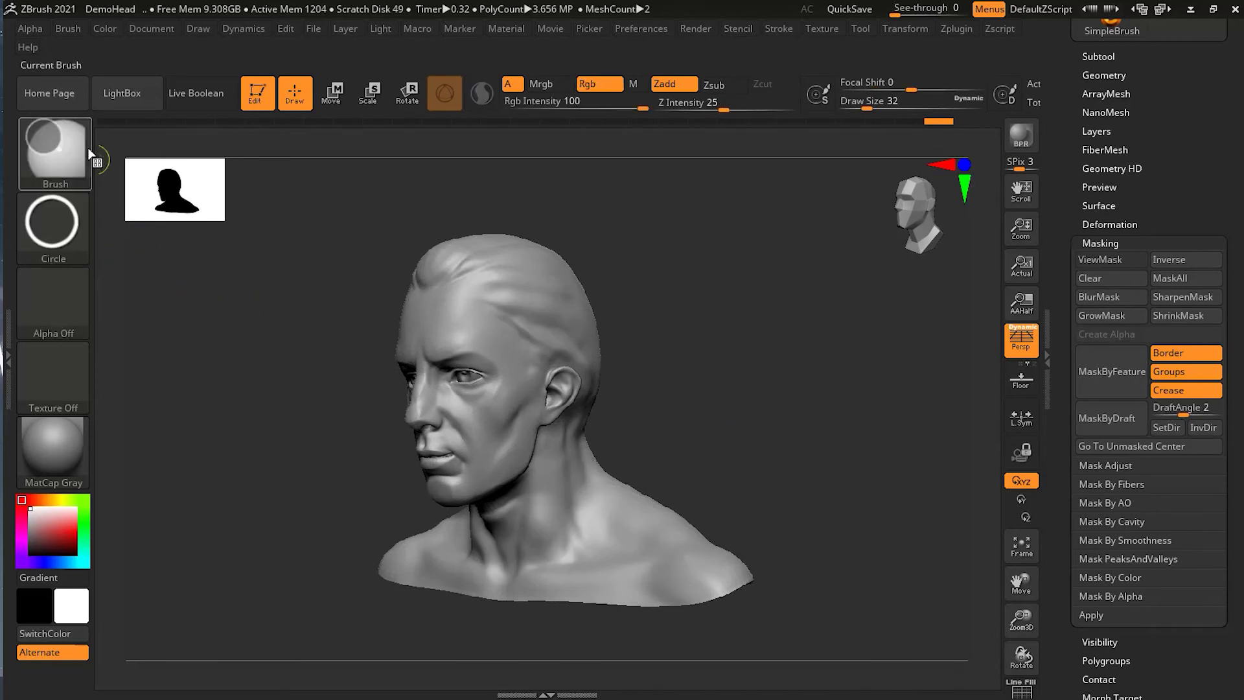
- Select MaskCurve and mask the upper skull along a straight line from brow to behind the ear
{"action": "left_click", "coordinate": [70, 153]}
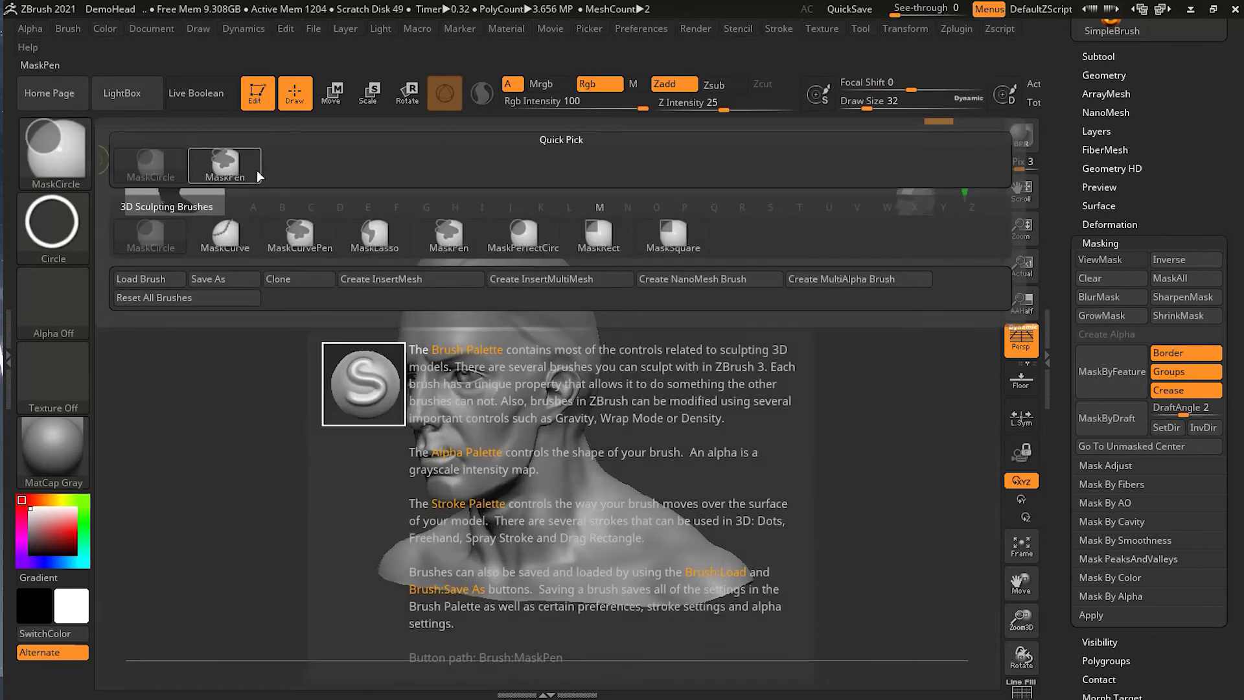
{"action": "mouse_move", "coordinate": [235, 240]}
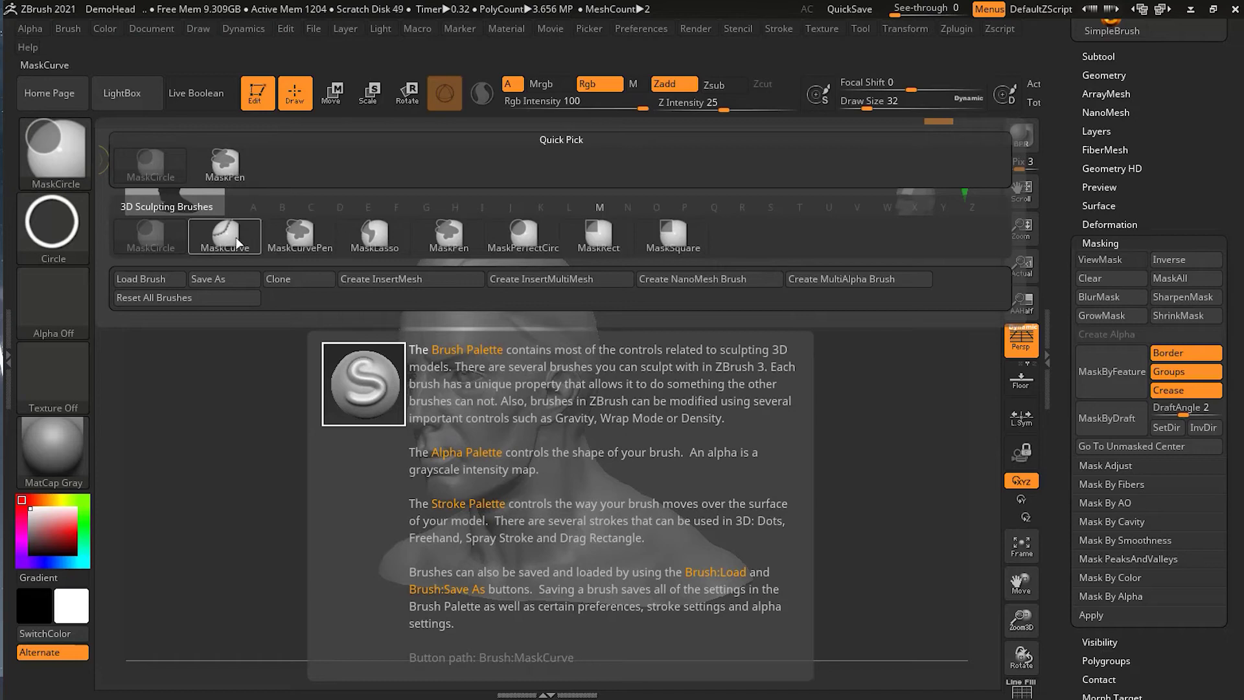
{"action": "left_click", "coordinate": [235, 236]}
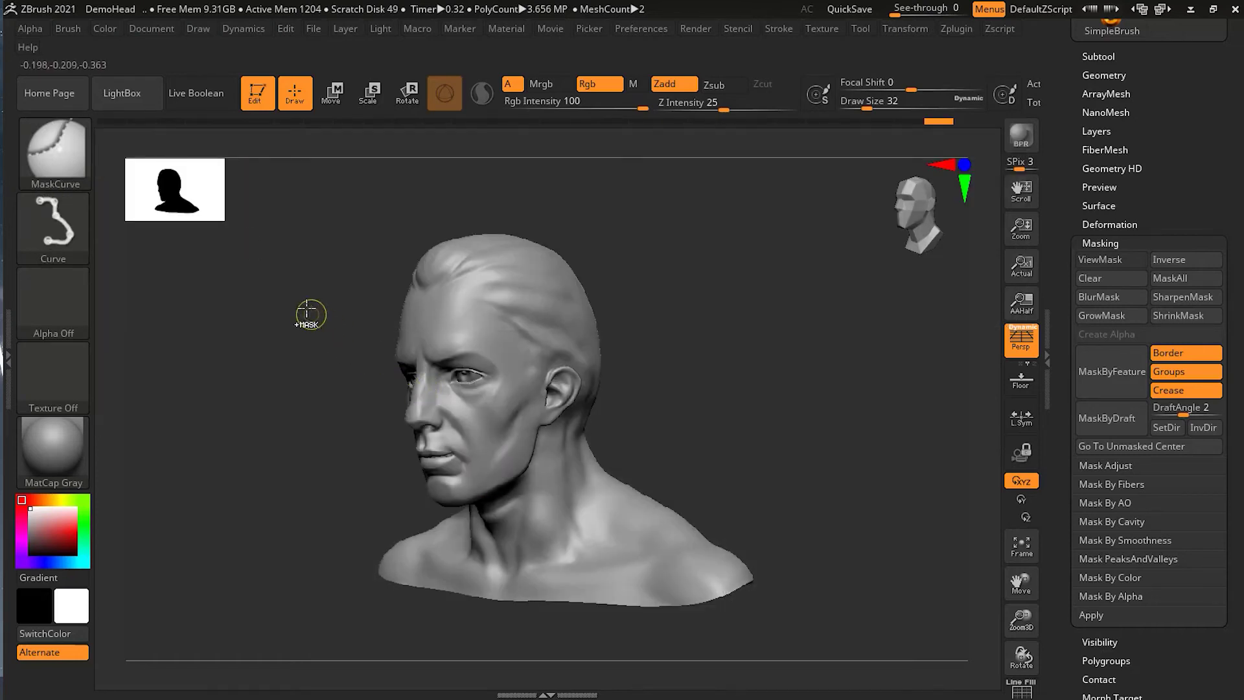
{"action": "left_click_drag", "start_coordinate": [312, 229], "coordinate": [749, 547]}
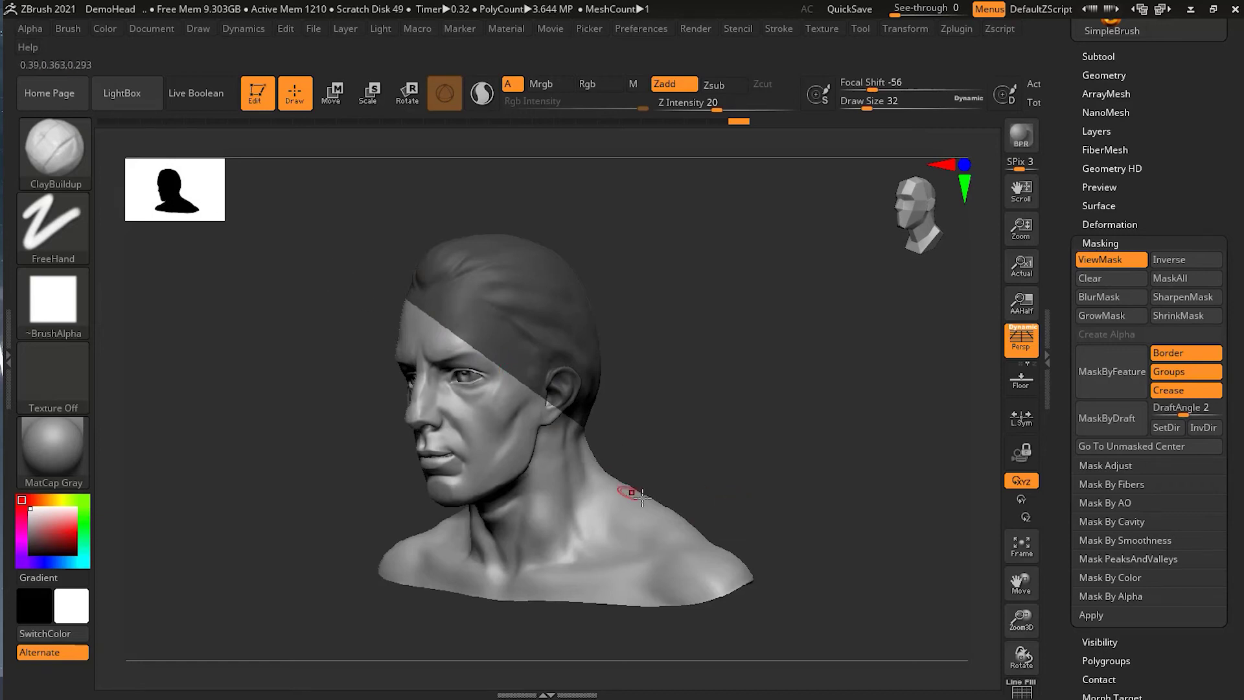
{"action": "key", "text": "ctrl"}
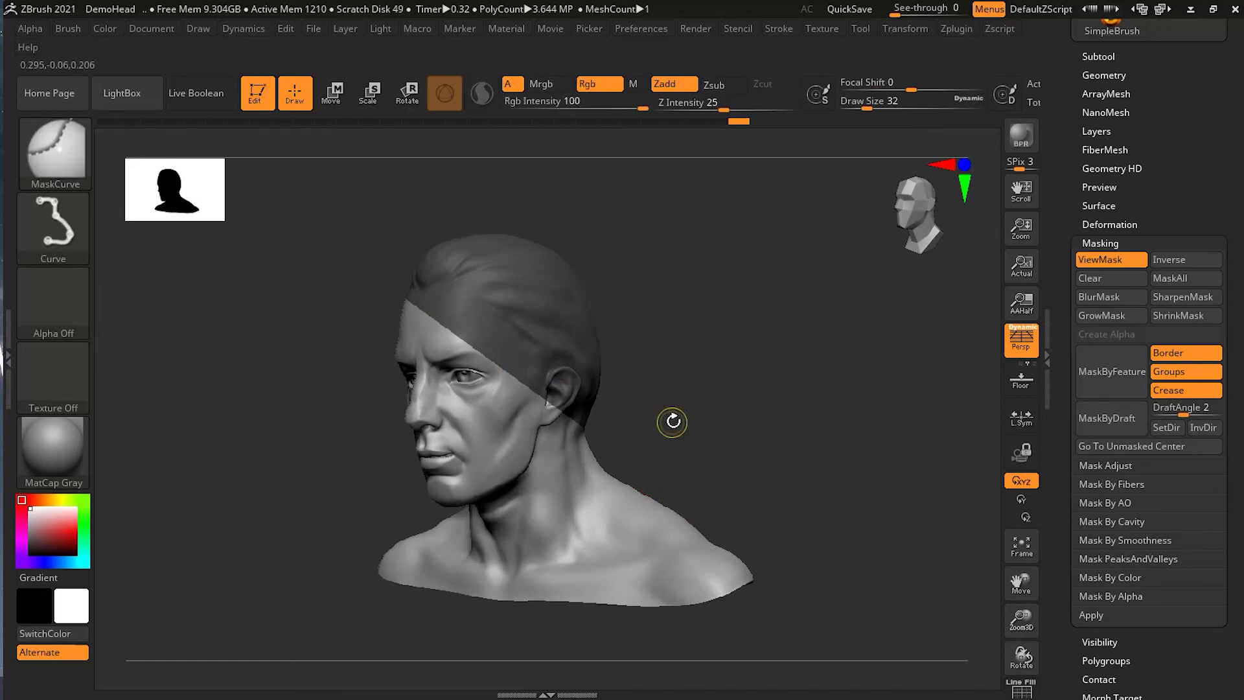
- Undo the straight mask and draw a bent MaskCurve from brow through cheek and jaw to the shoulder
{"action": "key", "text": "ctrl+z"}
{"action": "mouse_move", "coordinate": [308, 255]}
{"action": "left_mouse_down", "text": "ctrl"}
{"action": "mouse_move", "coordinate": [590, 449]}
{"action": "mouse_move", "coordinate": [731, 507]}
{"action": "mouse_move", "coordinate": [697, 478]}
{"action": "mouse_move", "coordinate": [729, 505]}
{"action": "left_mouse_up", "text": "ctrl"}
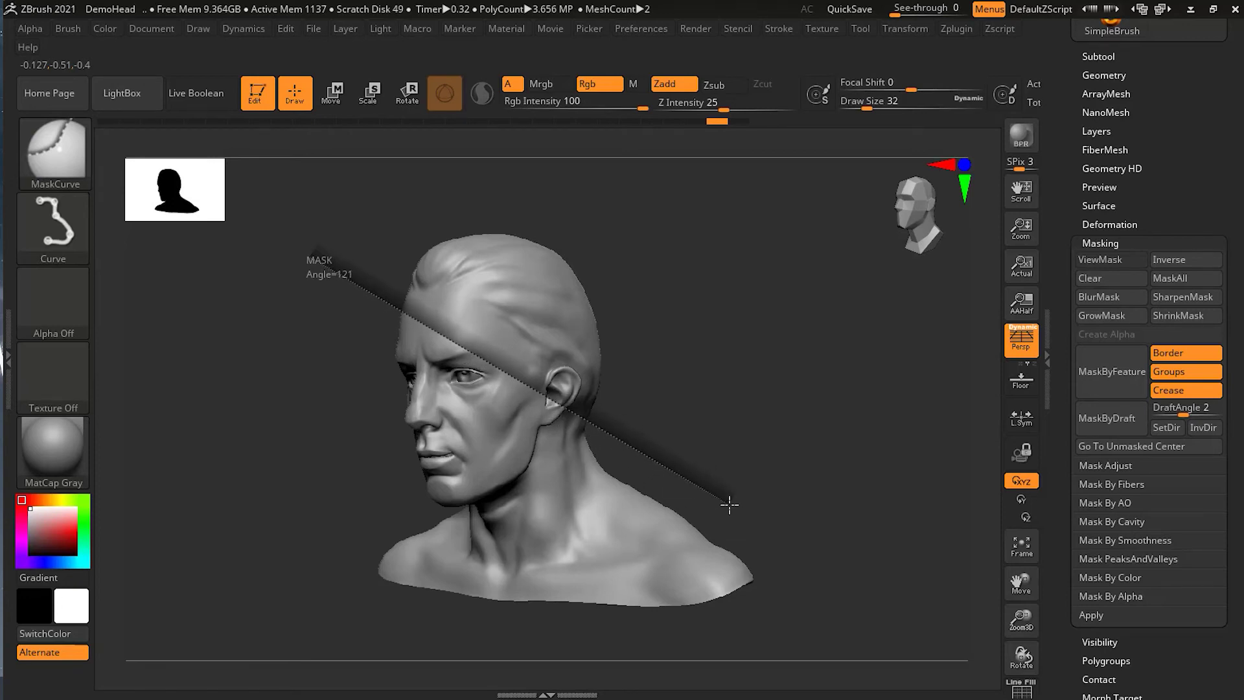
{"action": "left_click_drag", "start_coordinate": [729, 505], "coordinate": [755, 520], "text": "ctrl"}
{"action": "left_click_drag", "start_coordinate": [746, 516], "coordinate": [431, 340], "text": "ctrl"}
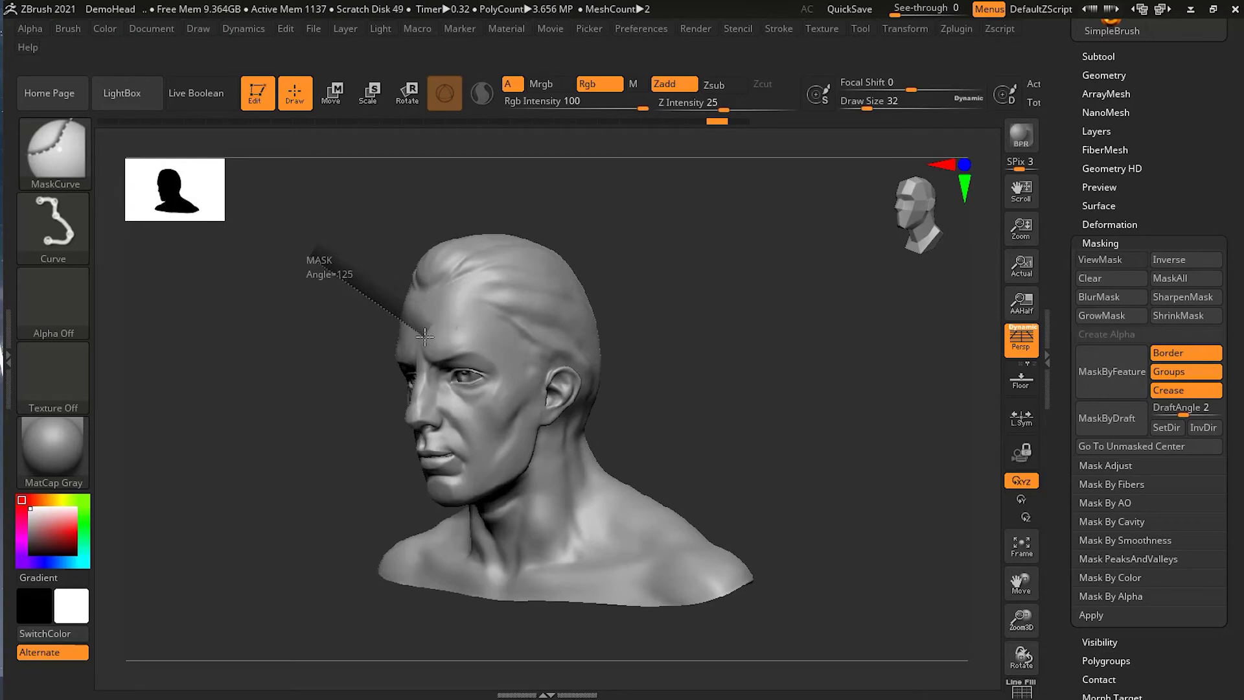
{"action": "left_click_drag", "start_coordinate": [526, 387], "coordinate": [436, 349], "text": "ctrl"}
{"action": "left_click_drag", "start_coordinate": [421, 339], "coordinate": [432, 372], "text": "ctrl"}
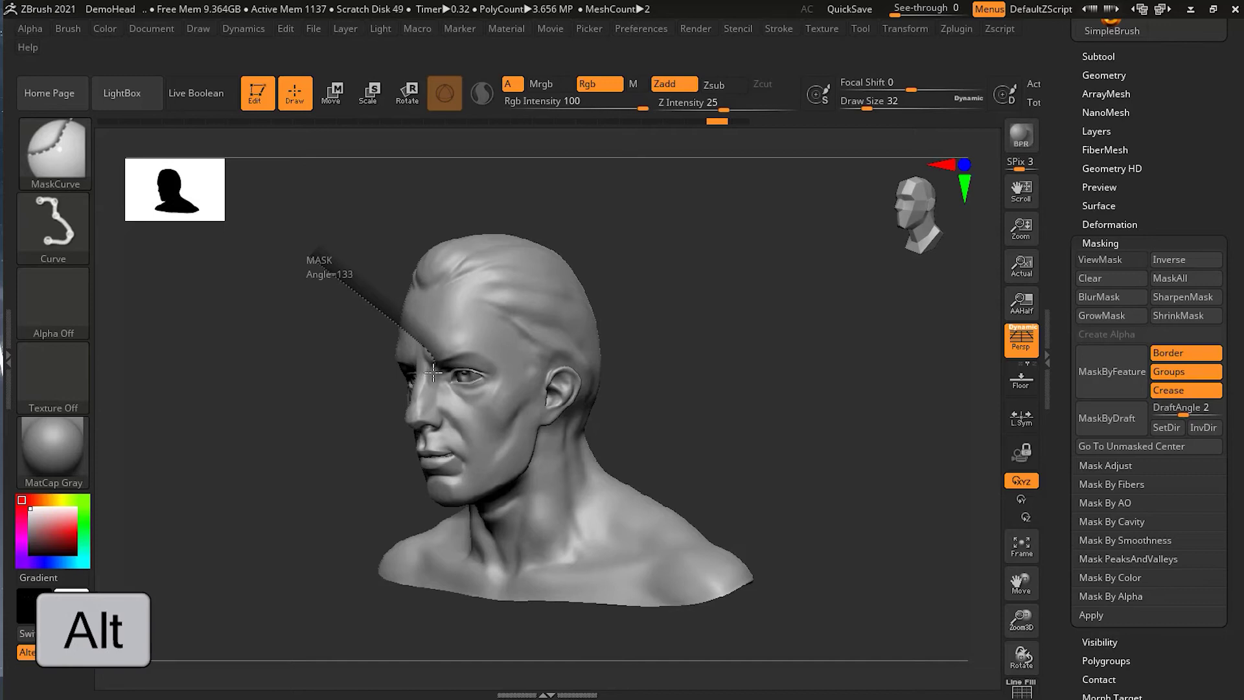
{"action": "mouse_move", "coordinate": [429, 364]}
{"action": "left_mouse_down", "text": "alt"}
{"action": "mouse_move", "coordinate": [478, 353]}
{"action": "mouse_move", "coordinate": [505, 397]}
{"action": "mouse_move", "coordinate": [481, 446]}
{"action": "mouse_move", "coordinate": [565, 475]}
{"action": "left_mouse_up", "text": "alt"}
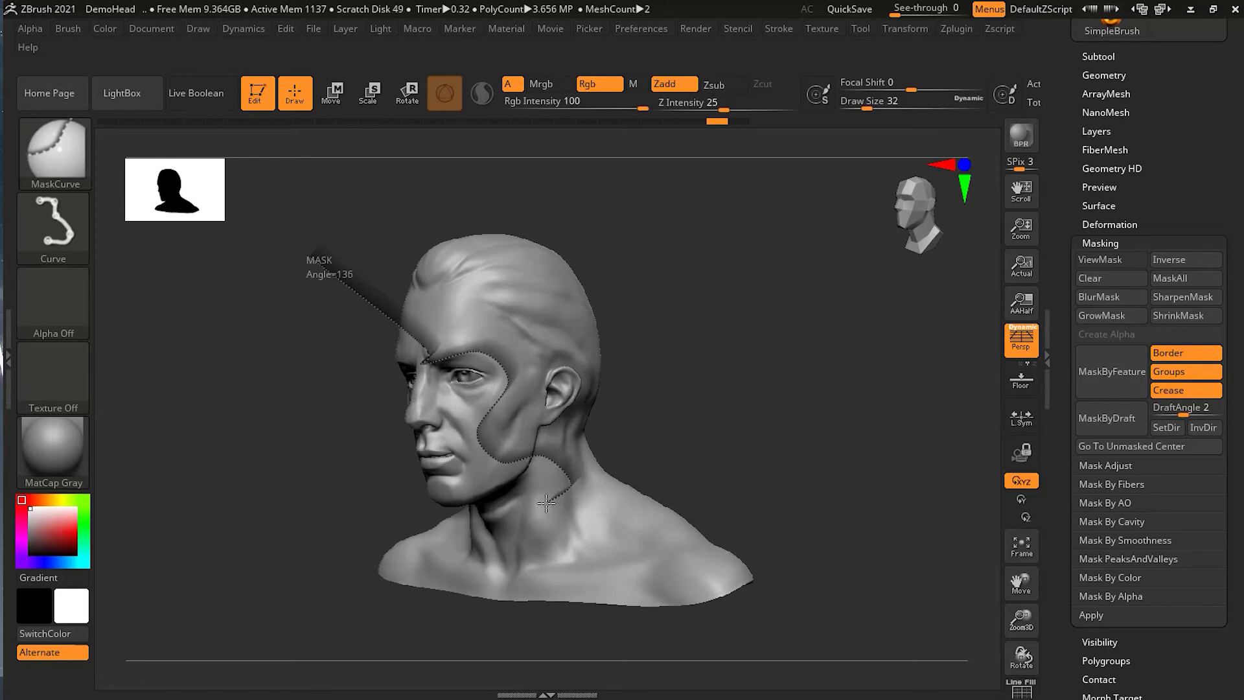
{"action": "key", "text": "alt"}
{"action": "key", "text": "alt"}
{"action": "mouse_move", "coordinate": [540, 505]}
{"action": "left_mouse_down"}
{"action": "mouse_move", "coordinate": [558, 537]}
{"action": "mouse_move", "coordinate": [518, 565]}
{"action": "mouse_move", "coordinate": [542, 574]}
{"action": "mouse_move", "coordinate": [590, 588]}
{"action": "mouse_move", "coordinate": [690, 570]}
{"action": "mouse_move", "coordinate": [855, 634]}
{"action": "left_mouse_up"}
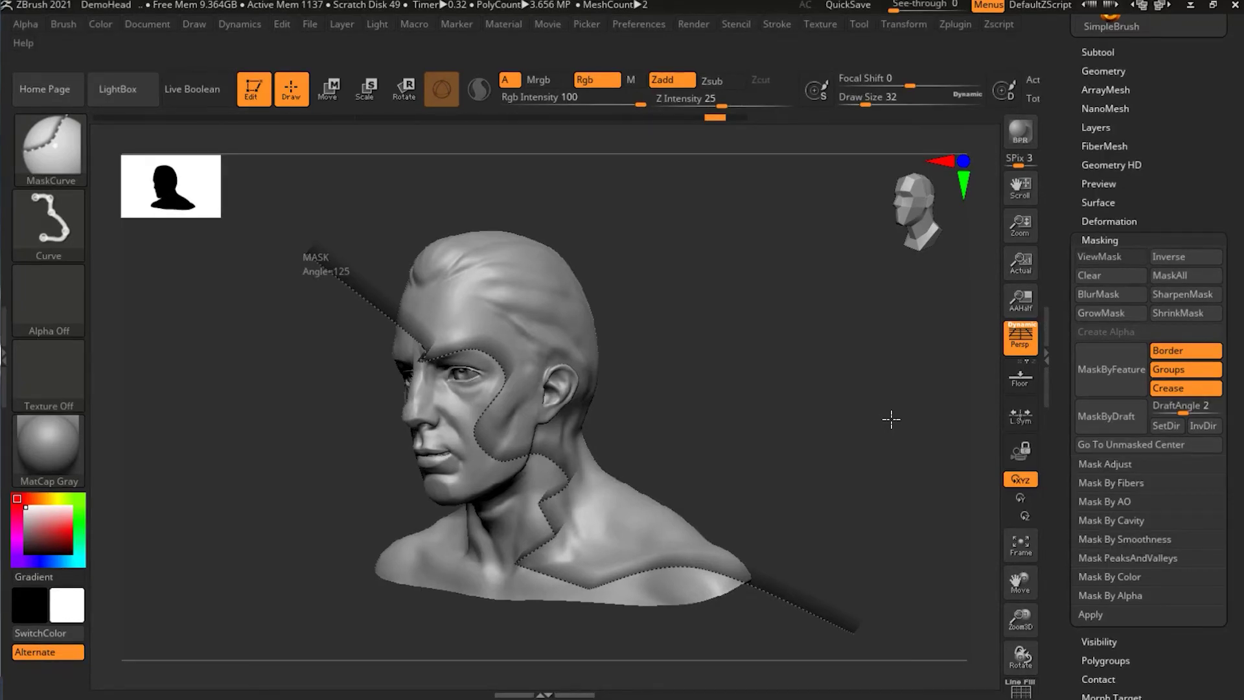
{"action": "left_click", "coordinate": [891, 419]}
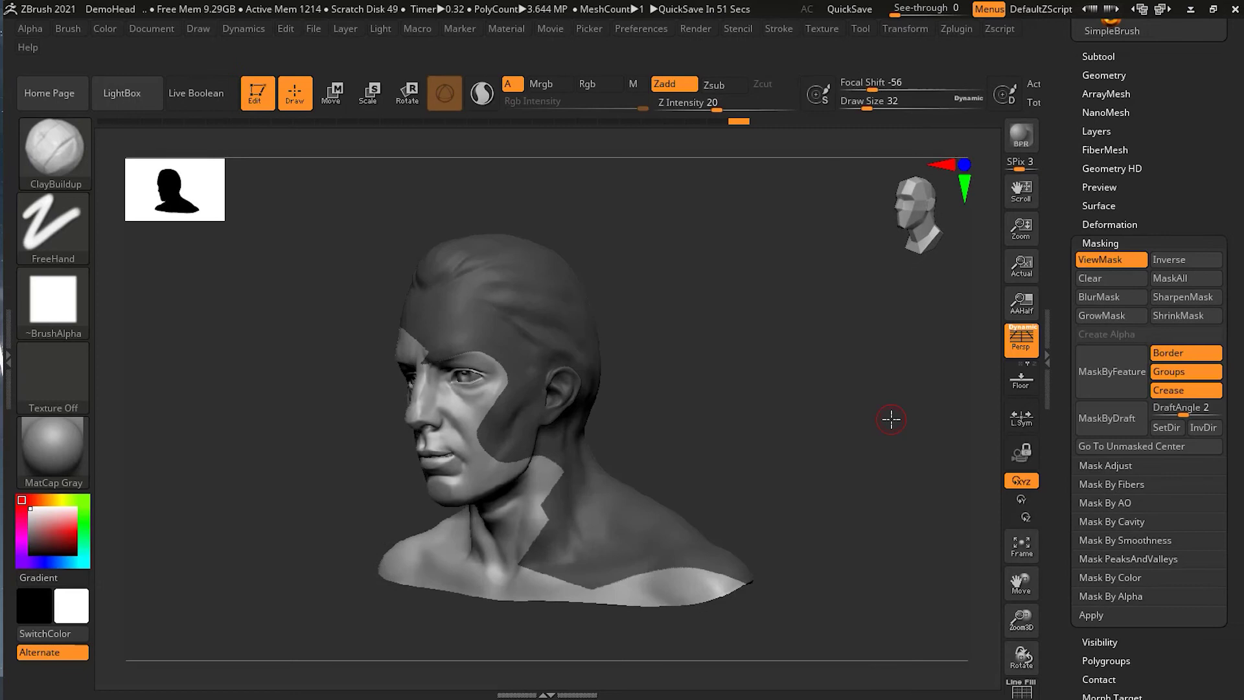
- Rotate the head to a three-quarter front view and select the MaskCircle brush
{"action": "mouse_move", "coordinate": [738, 430]}
{"action": "left_mouse_down"}
{"action": "mouse_move", "coordinate": [830, 411]}
{"action": "mouse_move", "coordinate": [723, 423]}
{"action": "left_mouse_up"}
{"action": "left_click_drag", "start_coordinate": [797, 464], "coordinate": [863, 463]}
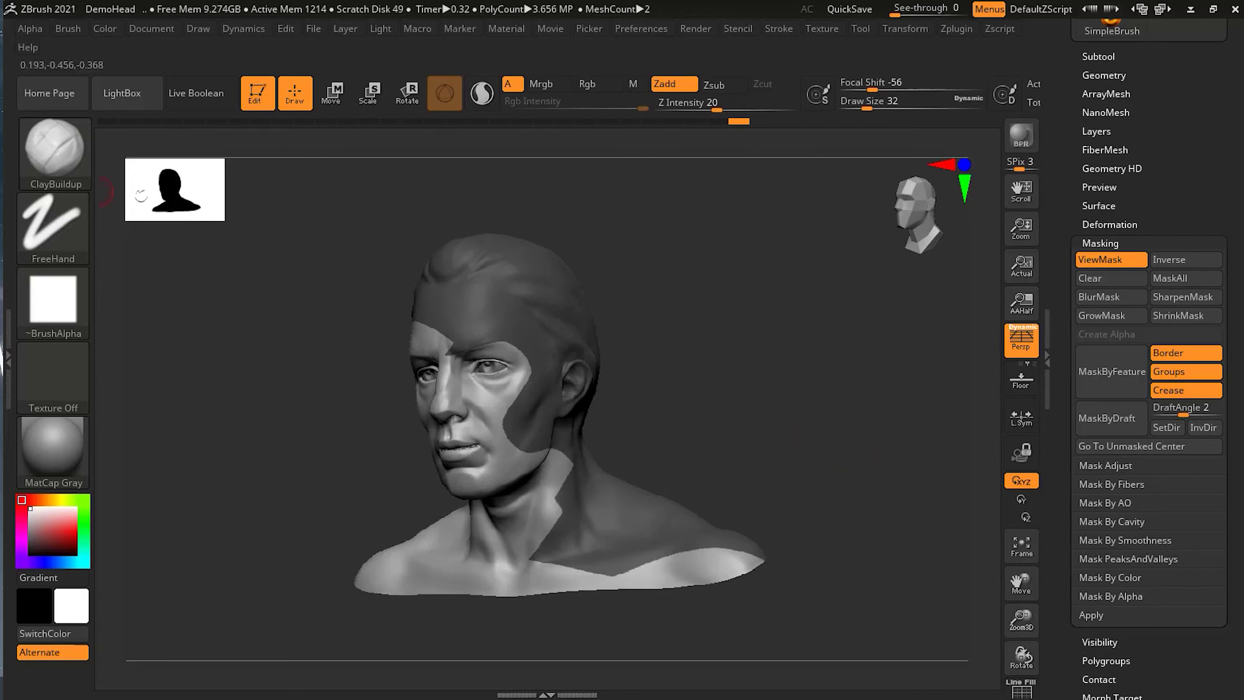
{"action": "left_click", "coordinate": [71, 170], "text": "ctrl"}
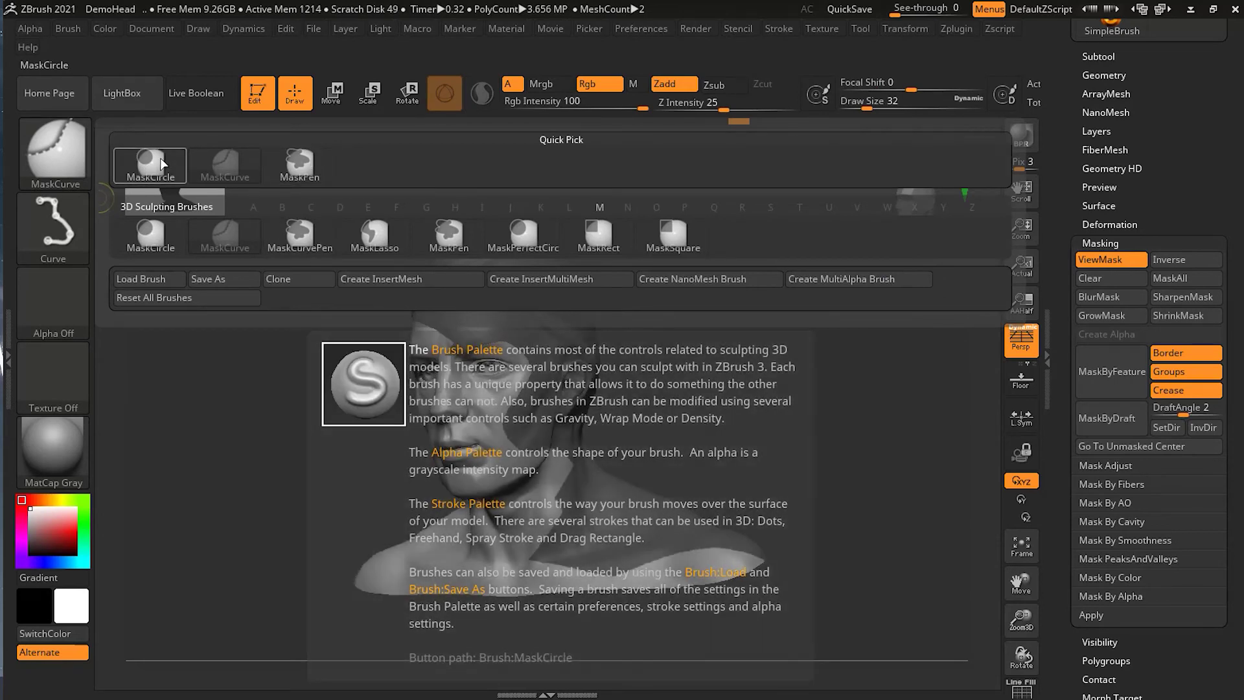
{"action": "left_click", "coordinate": [161, 166], "text": "ctrl"}
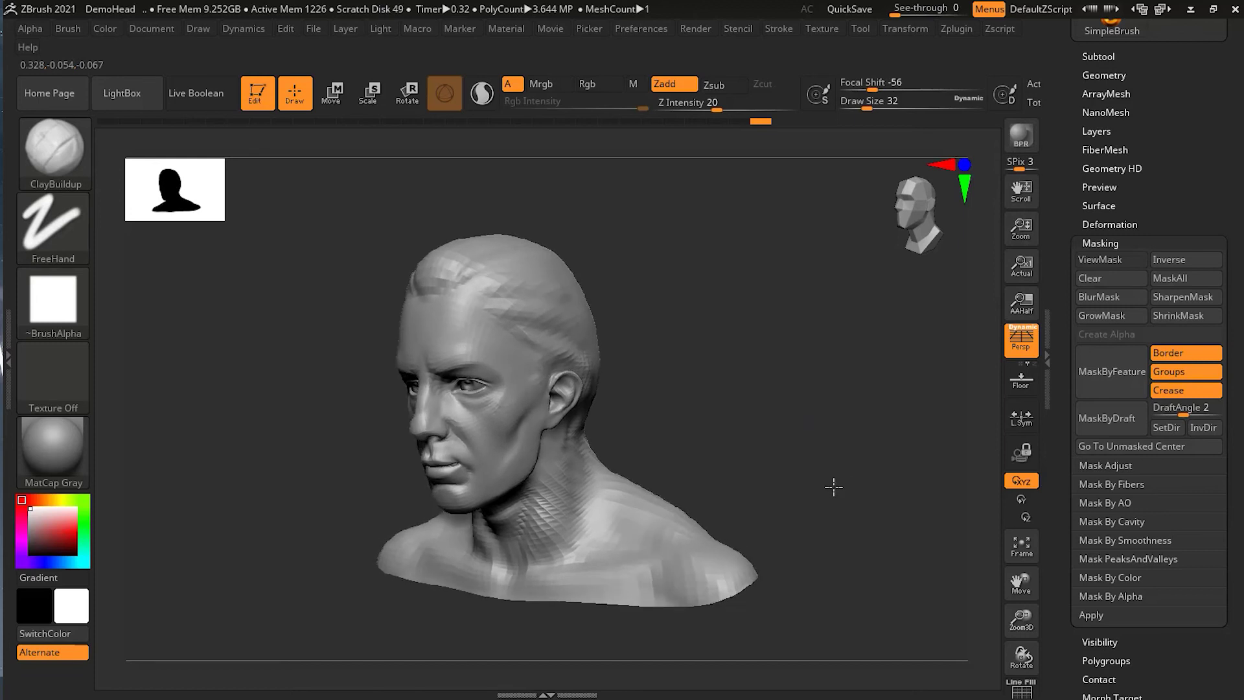
- Show the mask with ViewMask, then clear all masking from the bust
{"action": "left_click_drag", "start_coordinate": [834, 486], "coordinate": [828, 488]}
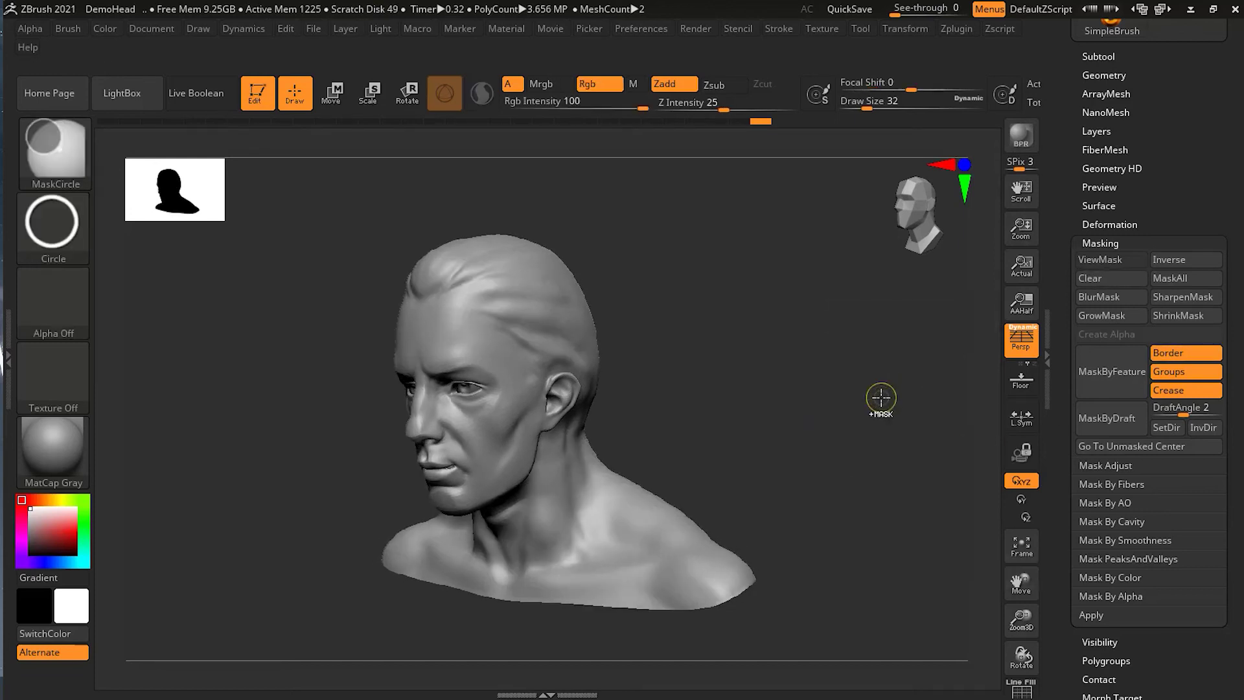
{"action": "key", "text": "ctrl+h"}
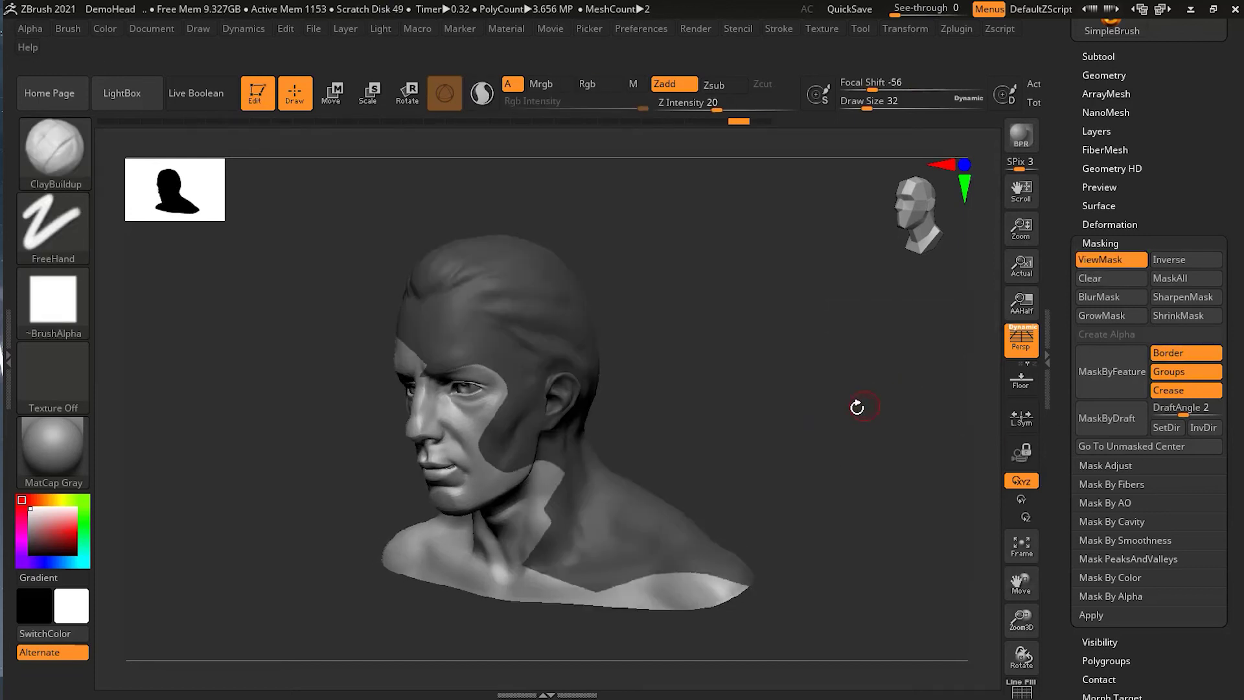
{"action": "left_click", "coordinate": [1104, 278]}
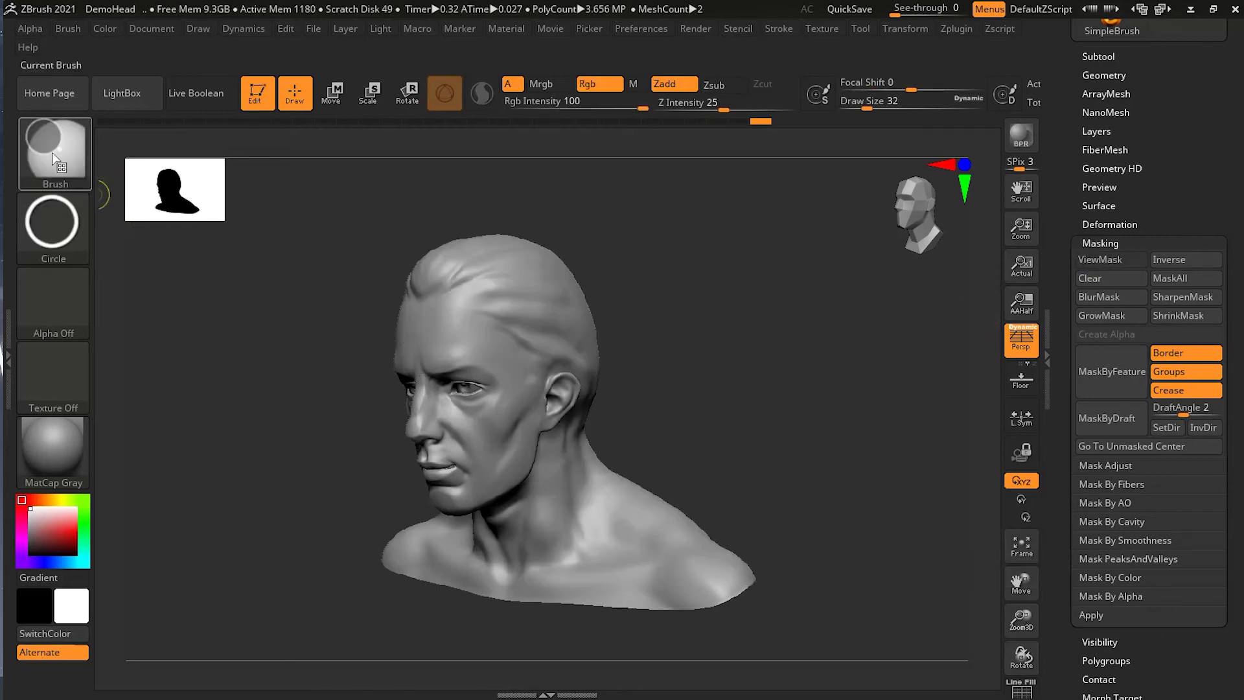
- Switch to MaskLasso, lasso a mask over the back of the head and neck, then clear it
{"action": "left_click", "coordinate": [55, 158]}
{"action": "mouse_move", "coordinate": [379, 233]}
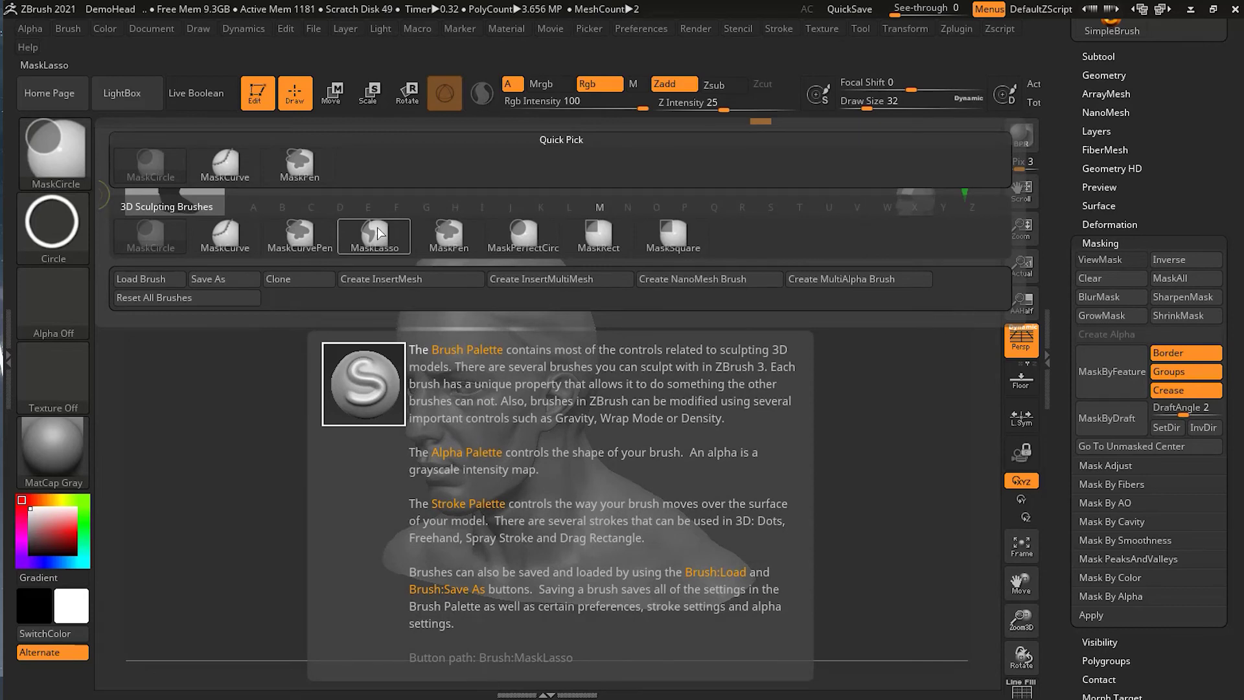
{"action": "left_click", "coordinate": [378, 233]}
{"action": "mouse_move", "coordinate": [596, 243]}
{"action": "left_mouse_down"}
{"action": "mouse_move", "coordinate": [513, 389]}
{"action": "mouse_move", "coordinate": [541, 476]}
{"action": "mouse_move", "coordinate": [657, 589]}
{"action": "mouse_move", "coordinate": [747, 459]}
{"action": "mouse_move", "coordinate": [650, 239]}
{"action": "mouse_move", "coordinate": [603, 241]}
{"action": "left_mouse_up"}
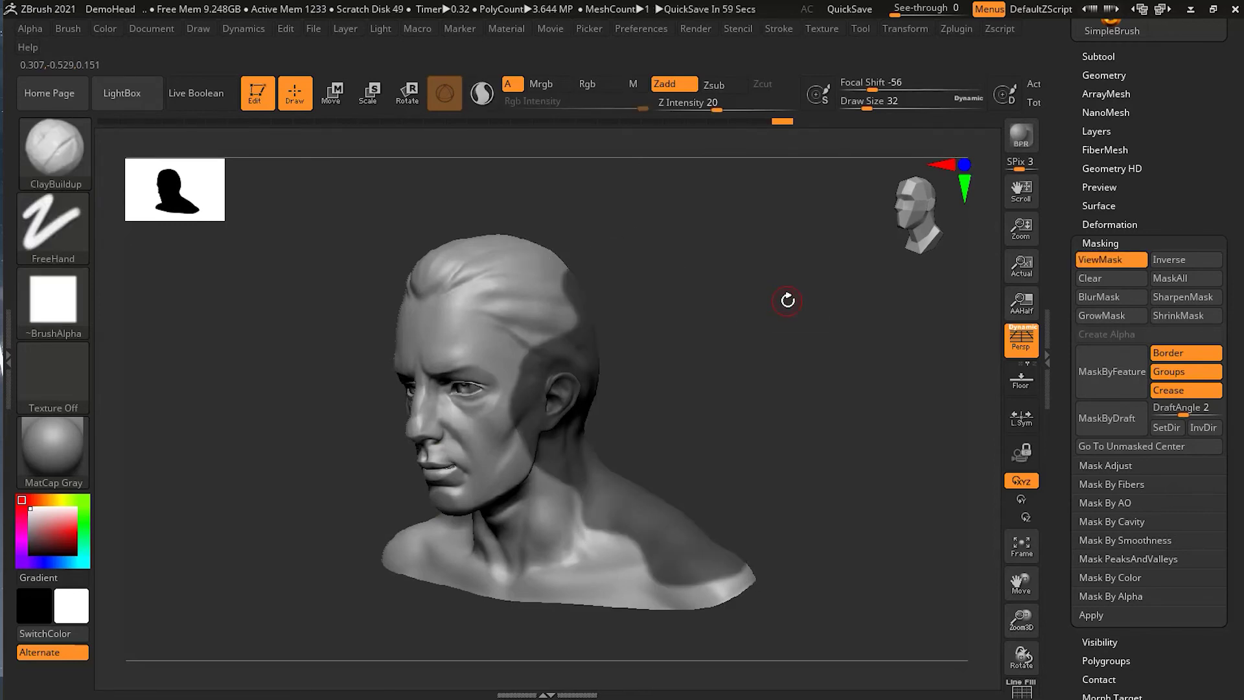
{"action": "left_click", "coordinate": [1101, 278]}
{"action": "key", "text": "ctrl"}
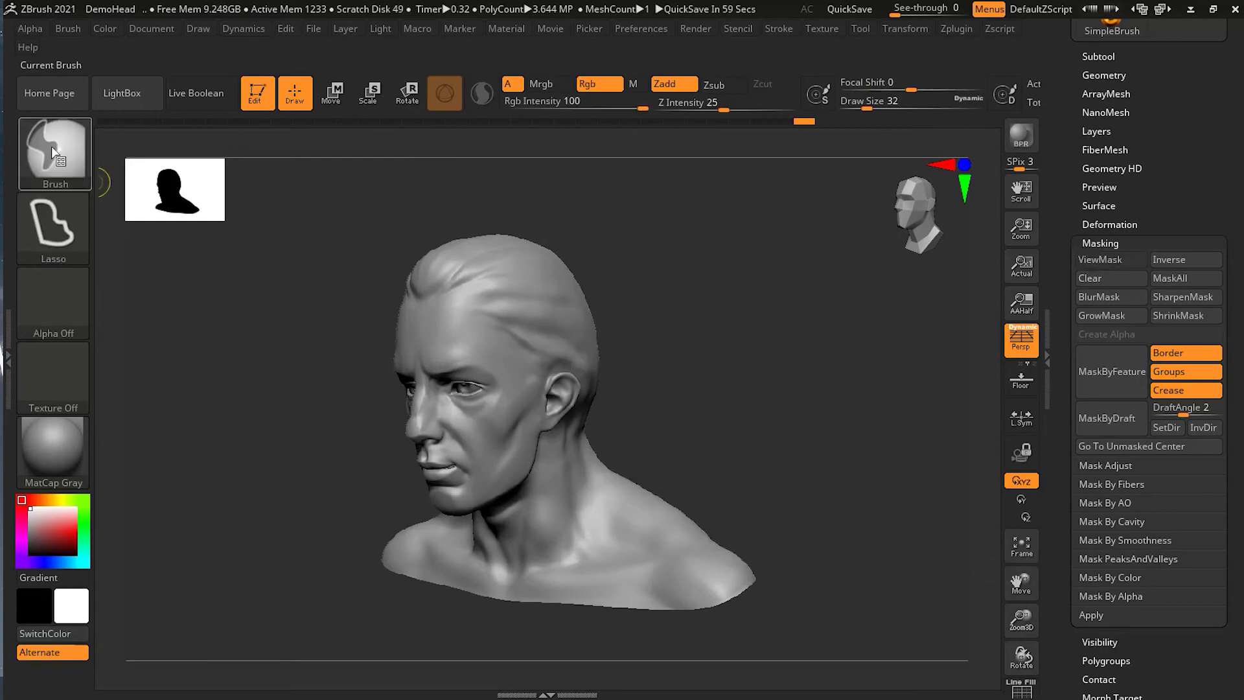
{"action": "left_click", "coordinate": [52, 145]}
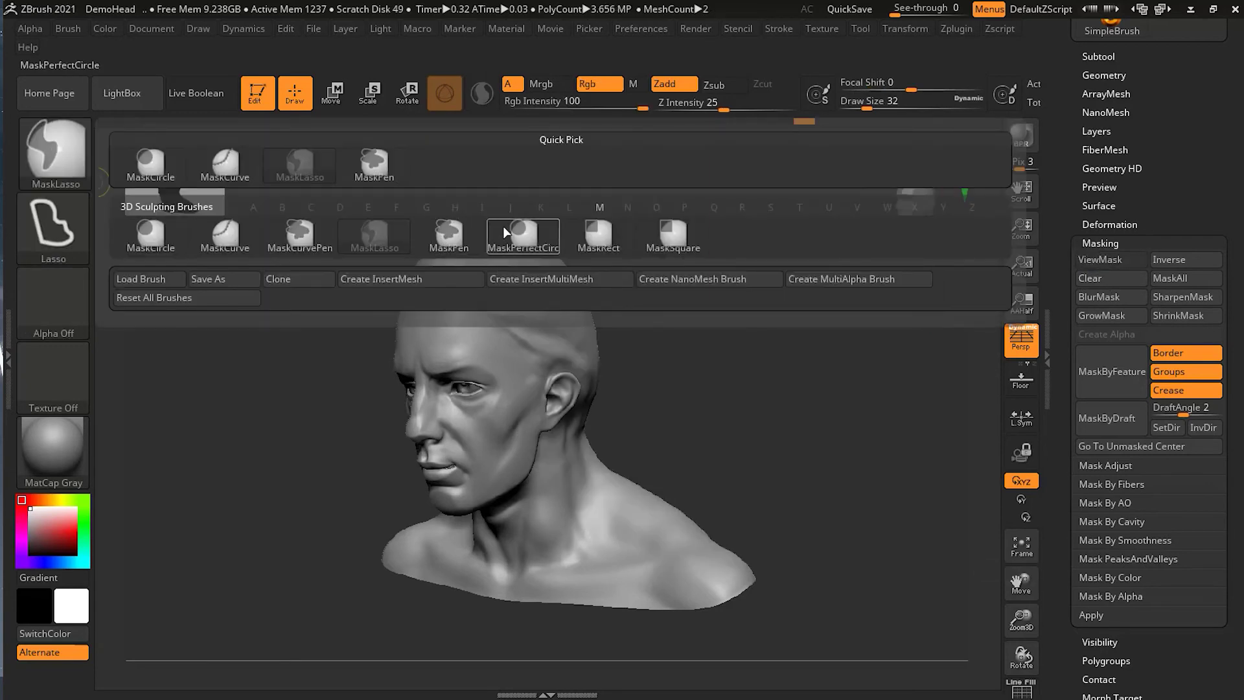
- Choose MaskPerfectCircle, draw a round mask on top of the head, and rotate to check it
{"action": "mouse_move", "coordinate": [497, 235]}
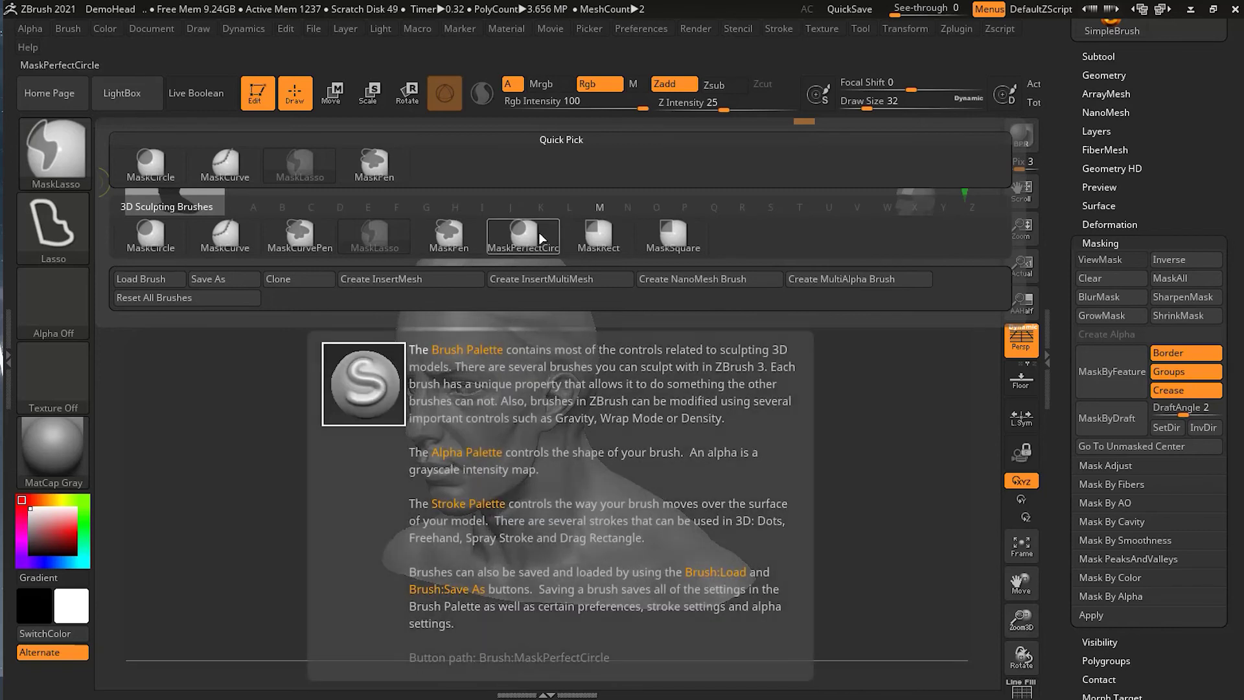
{"action": "left_click", "coordinate": [539, 235]}
{"action": "mouse_move", "coordinate": [474, 310]}
{"action": "left_mouse_down"}
{"action": "mouse_move", "coordinate": [538, 378]}
{"action": "mouse_move", "coordinate": [578, 493]}
{"action": "mouse_move", "coordinate": [538, 458]}
{"action": "mouse_move", "coordinate": [570, 441]}
{"action": "mouse_move", "coordinate": [644, 571]}
{"action": "mouse_move", "coordinate": [605, 372]}
{"action": "mouse_move", "coordinate": [596, 388]}
{"action": "mouse_move", "coordinate": [592, 352]}
{"action": "mouse_move", "coordinate": [544, 355]}
{"action": "mouse_move", "coordinate": [559, 368]}
{"action": "mouse_move", "coordinate": [545, 336]}
{"action": "left_mouse_up"}
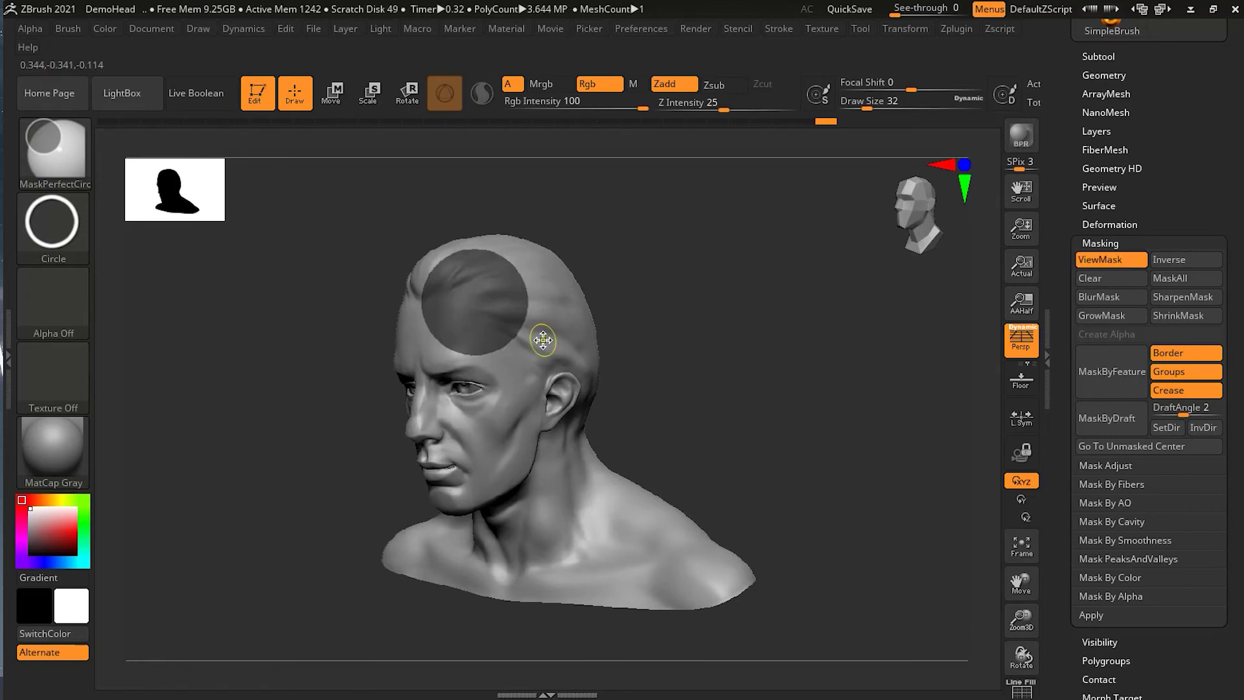
{"action": "mouse_move", "coordinate": [758, 377]}
{"action": "left_mouse_down"}
{"action": "mouse_move", "coordinate": [820, 364]}
{"action": "mouse_move", "coordinate": [706, 375]}
{"action": "mouse_move", "coordinate": [764, 397]}
{"action": "left_mouse_up"}
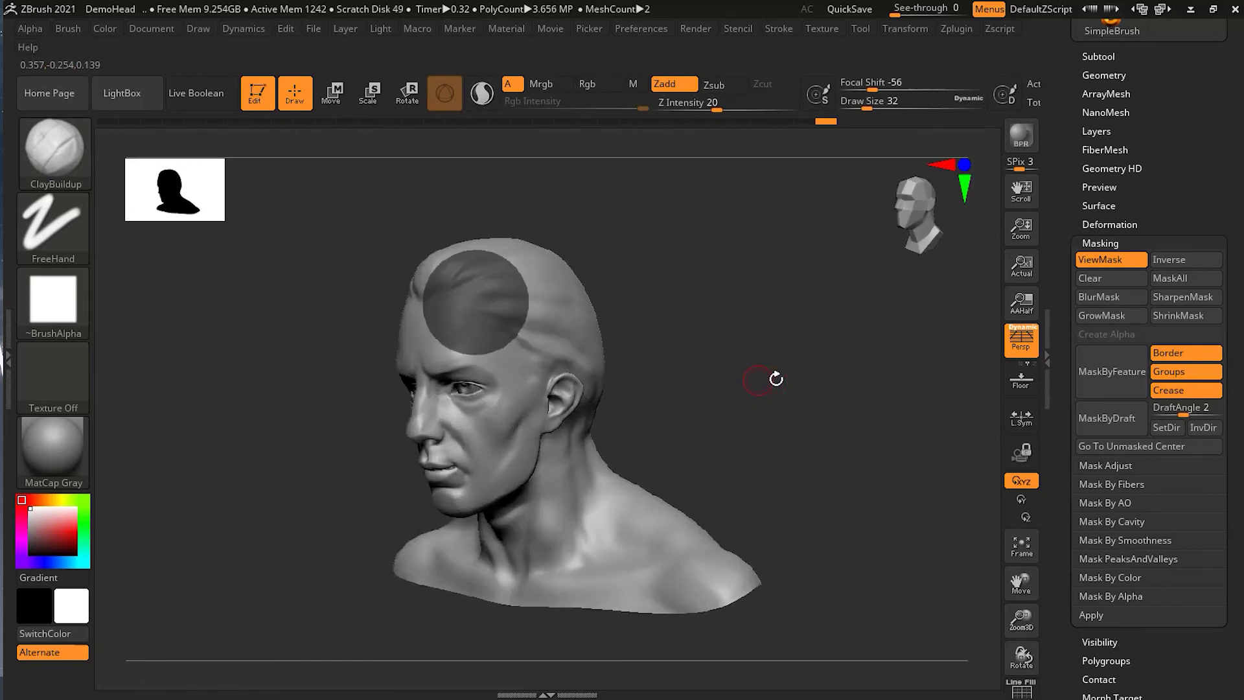
- Clear the circular mask, try a MaskRect rectangle over the side of the head, then clear it
{"action": "left_click", "coordinate": [1105, 280]}
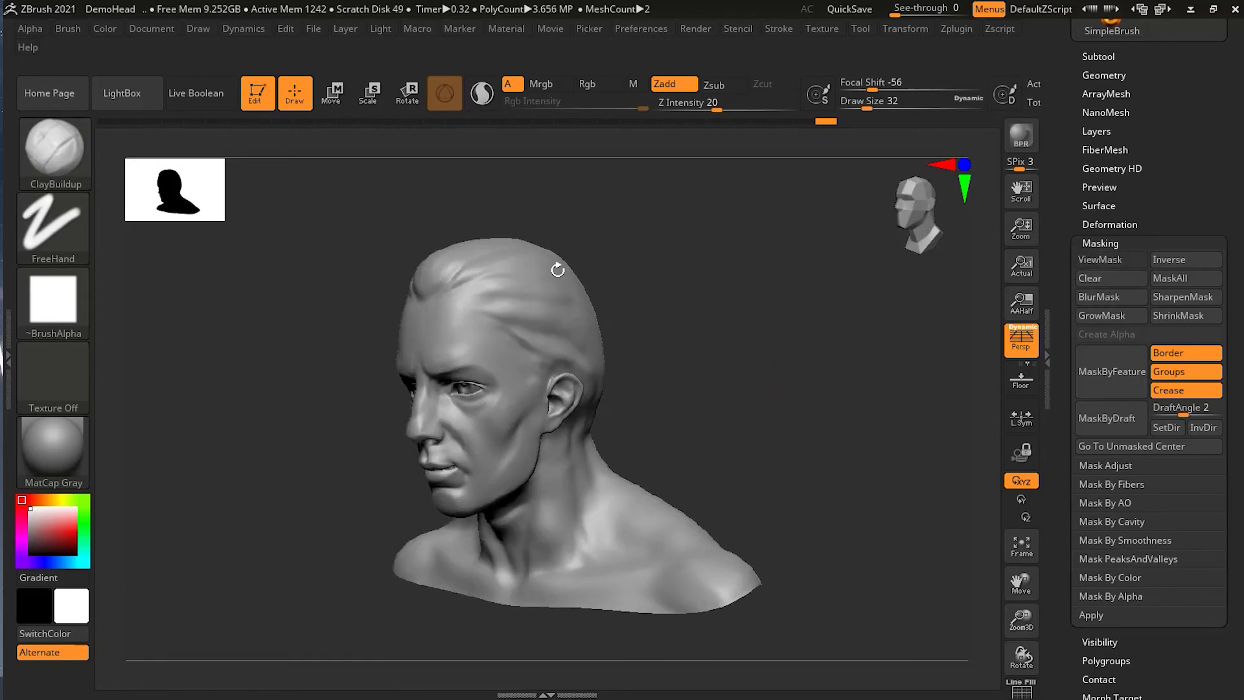
{"action": "left_click", "coordinate": [78, 167], "text": "ctrl"}
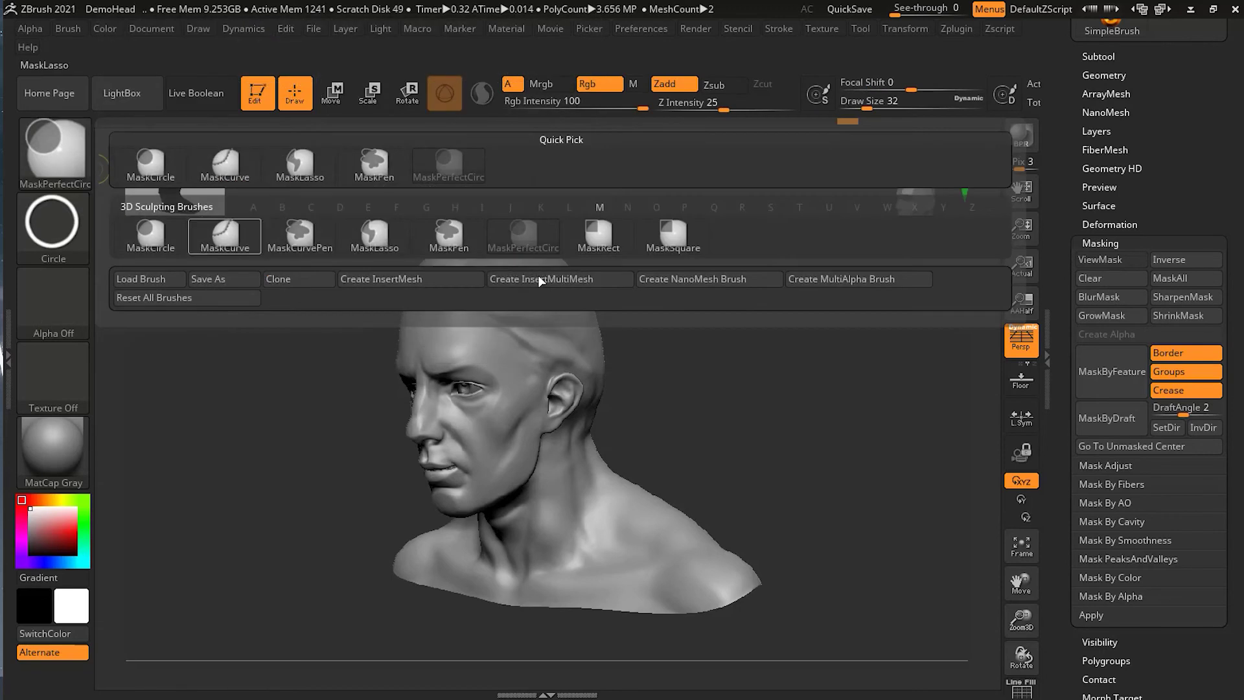
{"action": "mouse_move", "coordinate": [613, 248]}
{"action": "left_click", "coordinate": [614, 235]}
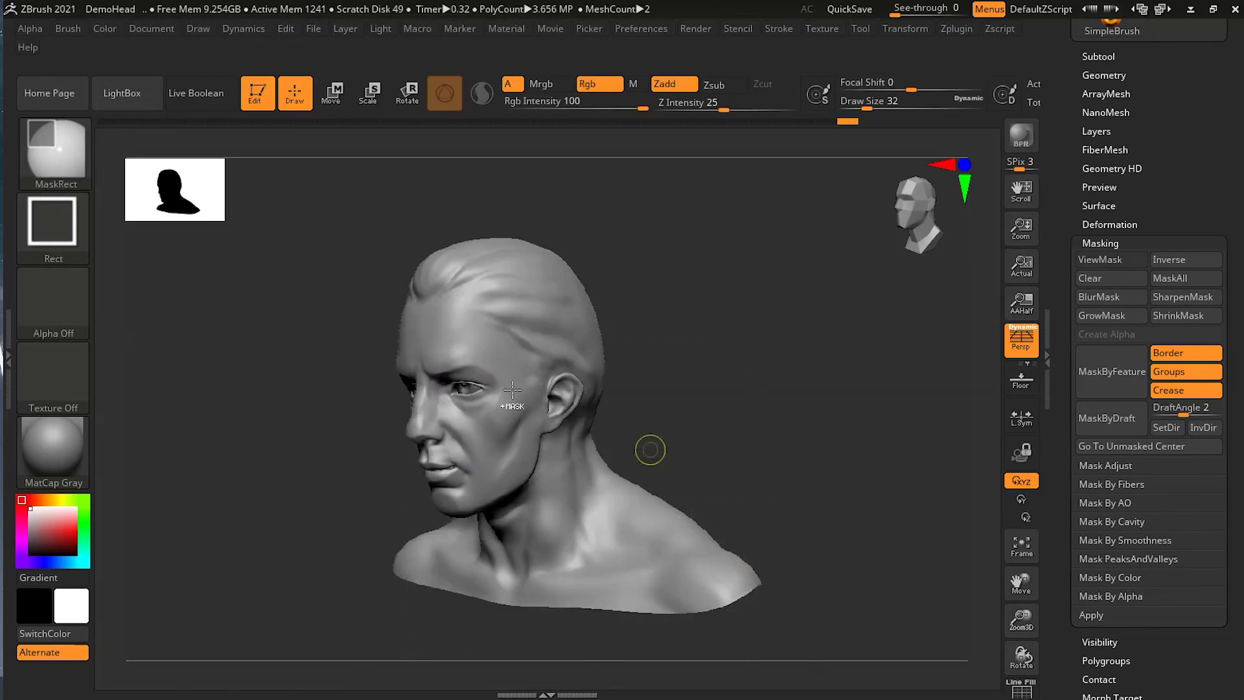
{"action": "left_click_drag", "start_coordinate": [513, 356], "coordinate": [432, 405], "text": "ctrl"}
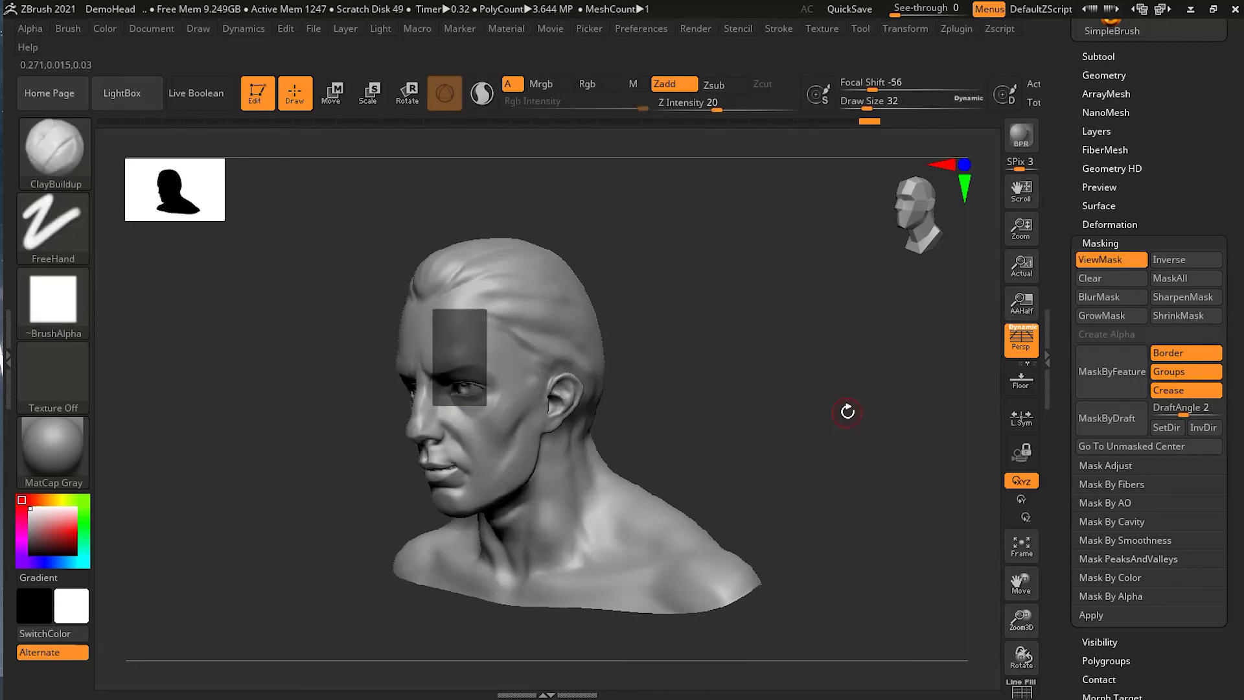
{"action": "left_click_drag", "start_coordinate": [841, 408], "coordinate": [832, 398], "text": "ctrl"}
- Switch to MaskPen, paint a mask band from forehead to shoulder, then undo it
{"action": "left_click", "coordinate": [64, 152], "text": "ctrl"}
{"action": "left_click", "coordinate": [58, 144], "text": "ctrl"}
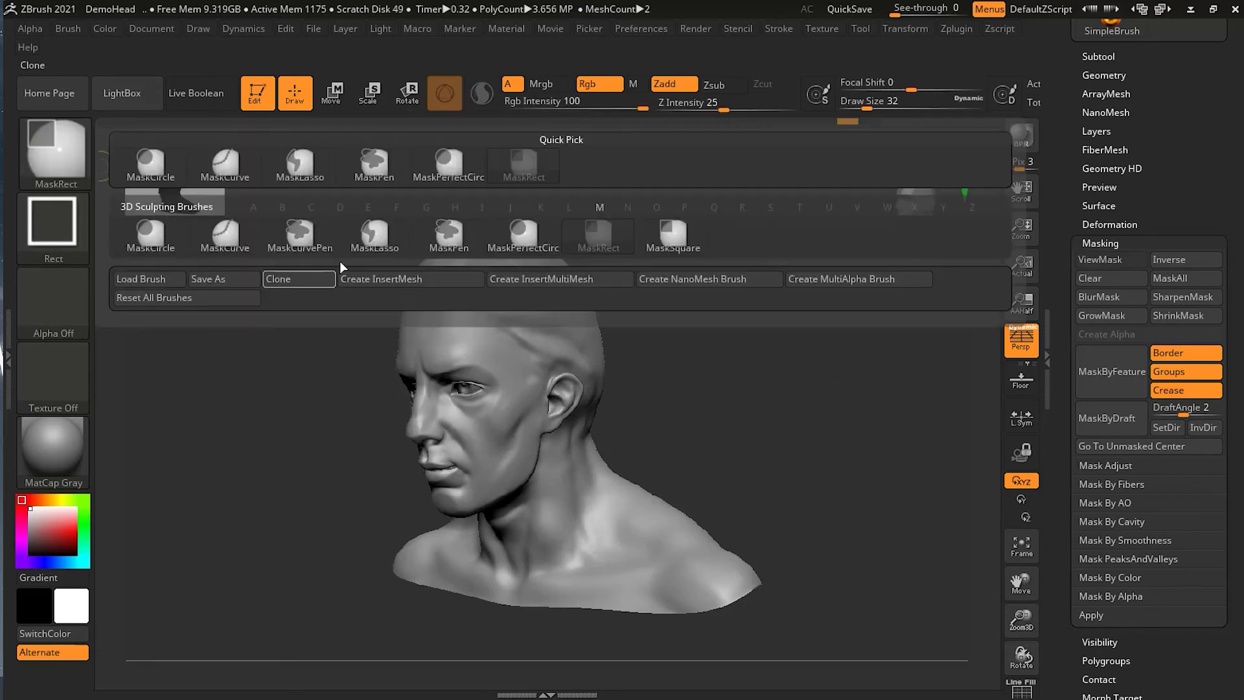
{"action": "left_click", "coordinate": [466, 231]}
{"action": "mouse_move", "coordinate": [480, 295]}
{"action": "left_mouse_down", "text": "ctrl"}
{"action": "mouse_move", "coordinate": [557, 537]}
{"action": "mouse_move", "coordinate": [603, 538]}
{"action": "left_mouse_up", "text": "ctrl"}
{"action": "left_click_drag", "start_coordinate": [576, 485], "coordinate": [532, 315], "text": "ctrl"}
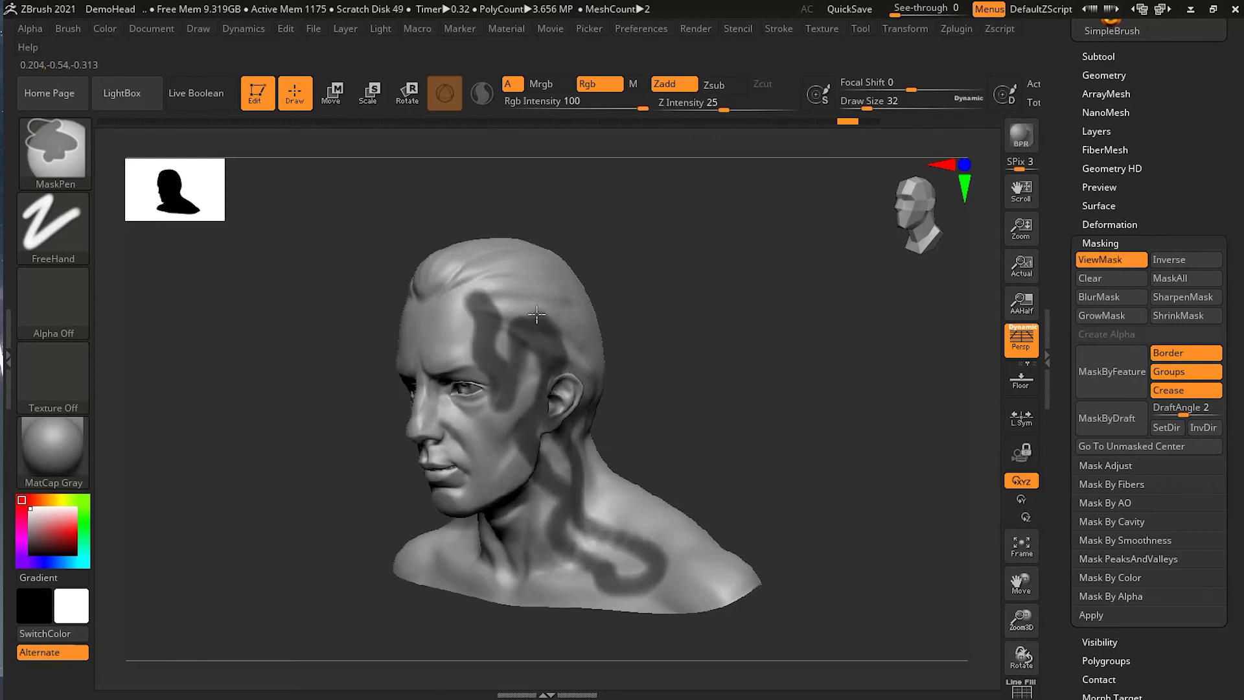
{"action": "mouse_move", "coordinate": [764, 245]}
{"action": "left_mouse_down", "text": "ctrl"}
{"action": "mouse_move", "coordinate": [704, 315]}
{"action": "mouse_move", "coordinate": [502, 389]}
{"action": "left_mouse_up", "text": "ctrl"}
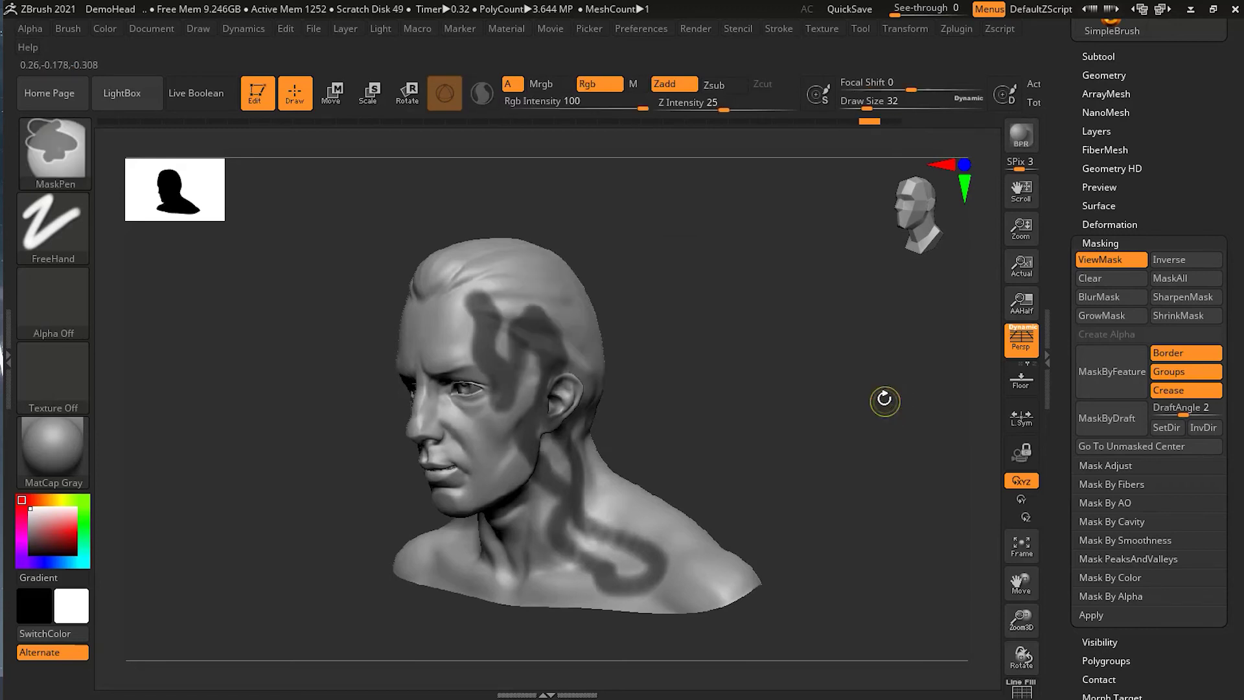
{"action": "key", "text": "ctrl+z"}
{"action": "left_click", "coordinate": [64, 158], "text": "ctrl"}
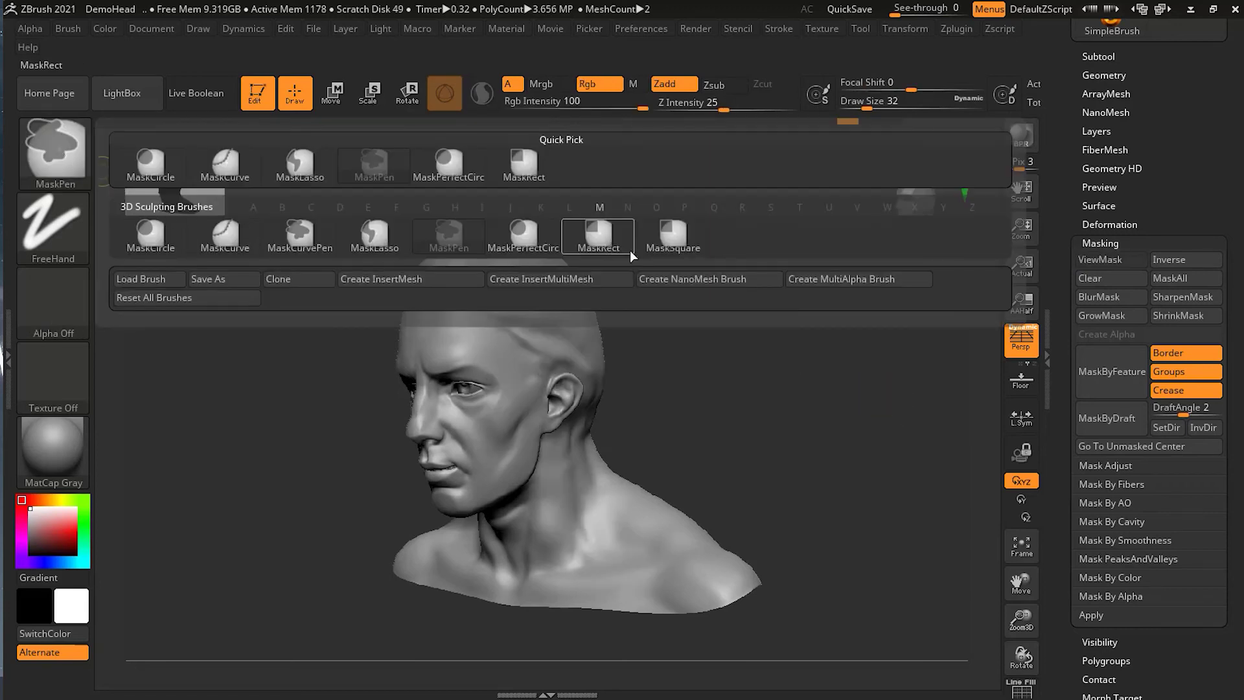
- Mask a large rectangle over the face with MaskRect, then clear it
{"action": "mouse_move", "coordinate": [618, 246]}
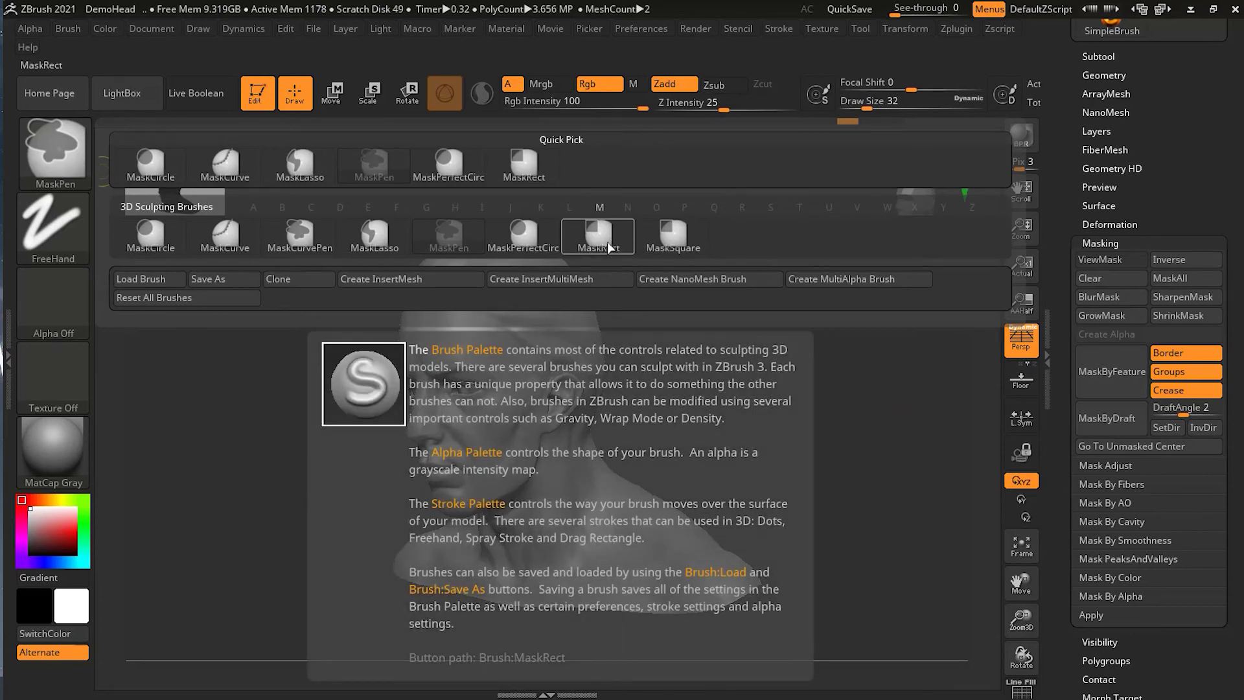
{"action": "left_click", "coordinate": [599, 240]}
{"action": "left_click_drag", "start_coordinate": [431, 318], "coordinate": [578, 479], "text": "ctrl"}
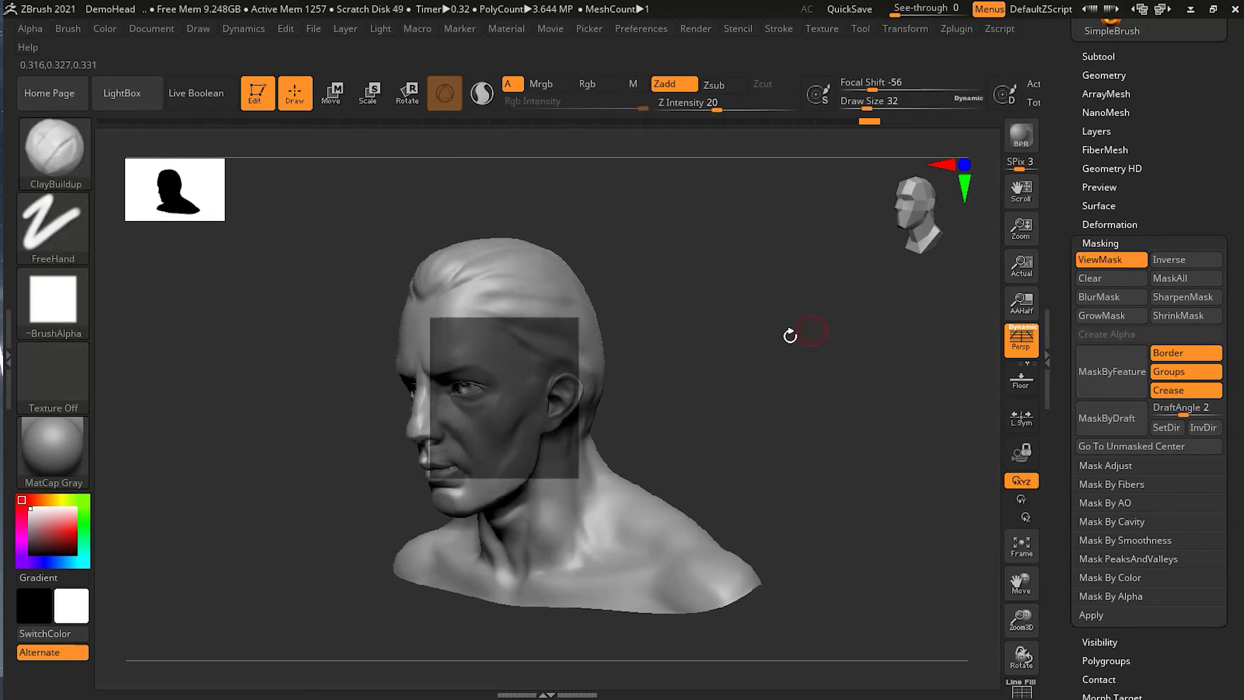
{"action": "key", "text": "ctrl"}
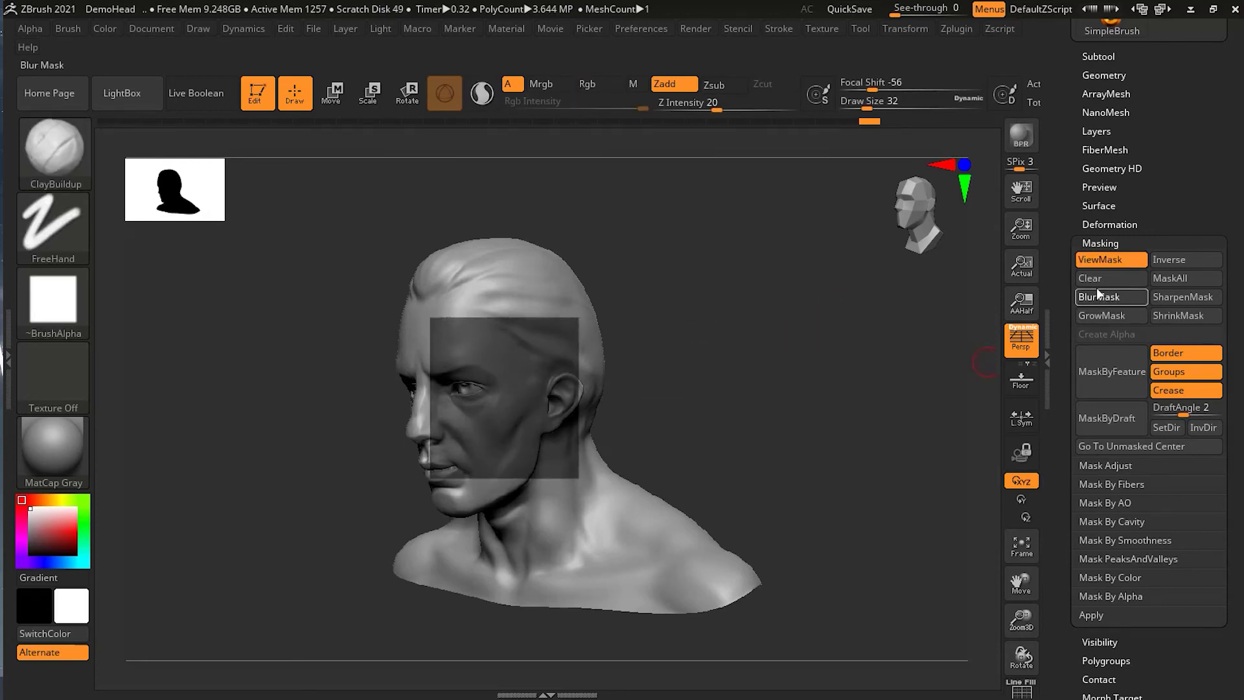
{"action": "left_click", "coordinate": [1104, 279]}
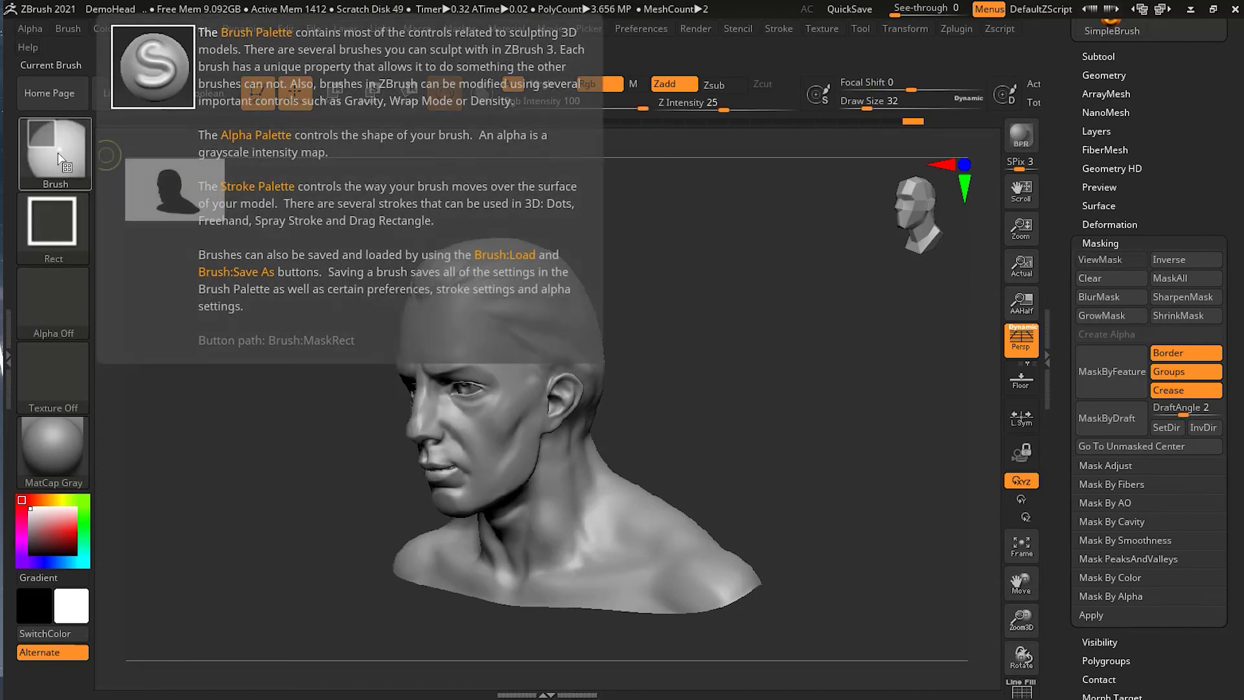
- Switch to MaskSquare, mask a square over the right side of the face, and orbit to check it
{"action": "left_click", "coordinate": [78, 160]}
{"action": "left_click", "coordinate": [674, 230]}
{"action": "mouse_move", "coordinate": [451, 332]}
{"action": "left_mouse_down", "text": "ctrl"}
{"action": "mouse_move", "coordinate": [503, 396]}
{"action": "mouse_move", "coordinate": [545, 423]}
{"action": "mouse_move", "coordinate": [602, 573]}
{"action": "mouse_move", "coordinate": [586, 580]}
{"action": "mouse_move", "coordinate": [564, 436]}
{"action": "mouse_move", "coordinate": [580, 436]}
{"action": "left_mouse_up", "text": "ctrl"}
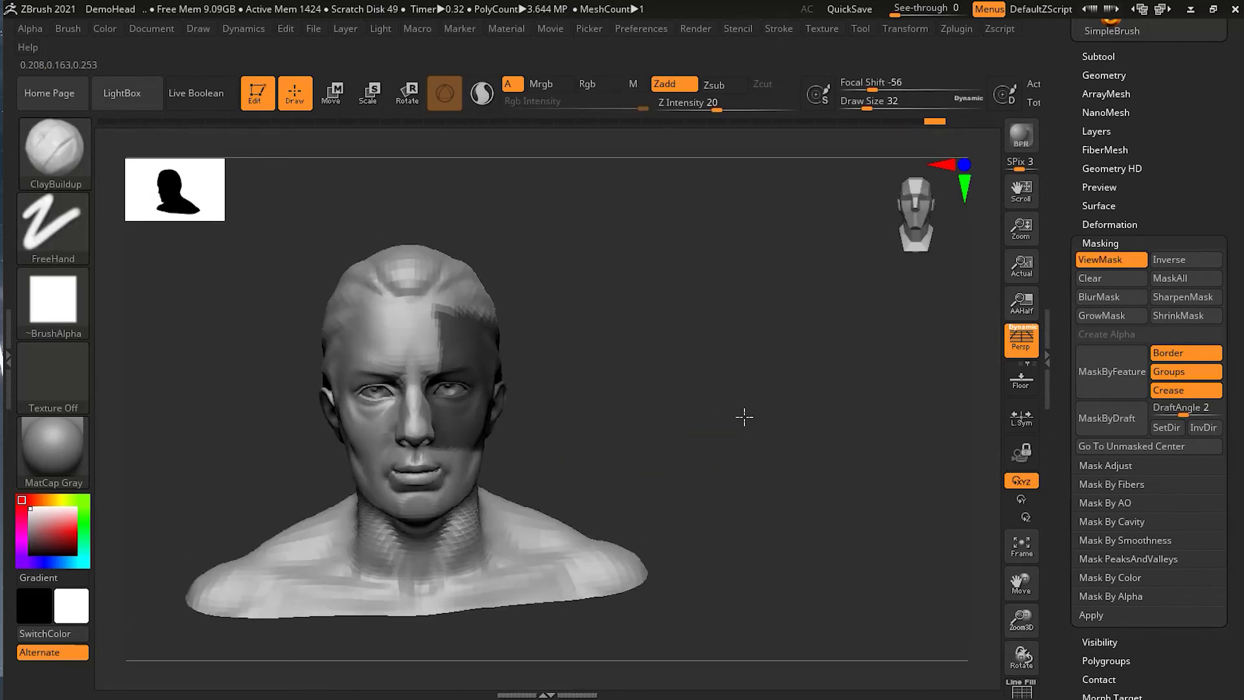
{"action": "mouse_move", "coordinate": [770, 413]}
{"action": "left_mouse_down"}
{"action": "mouse_move", "coordinate": [739, 411]}
{"action": "mouse_move", "coordinate": [828, 453]}
{"action": "mouse_move", "coordinate": [817, 449]}
{"action": "left_mouse_up"}
{"action": "key", "text": "ctrl"}
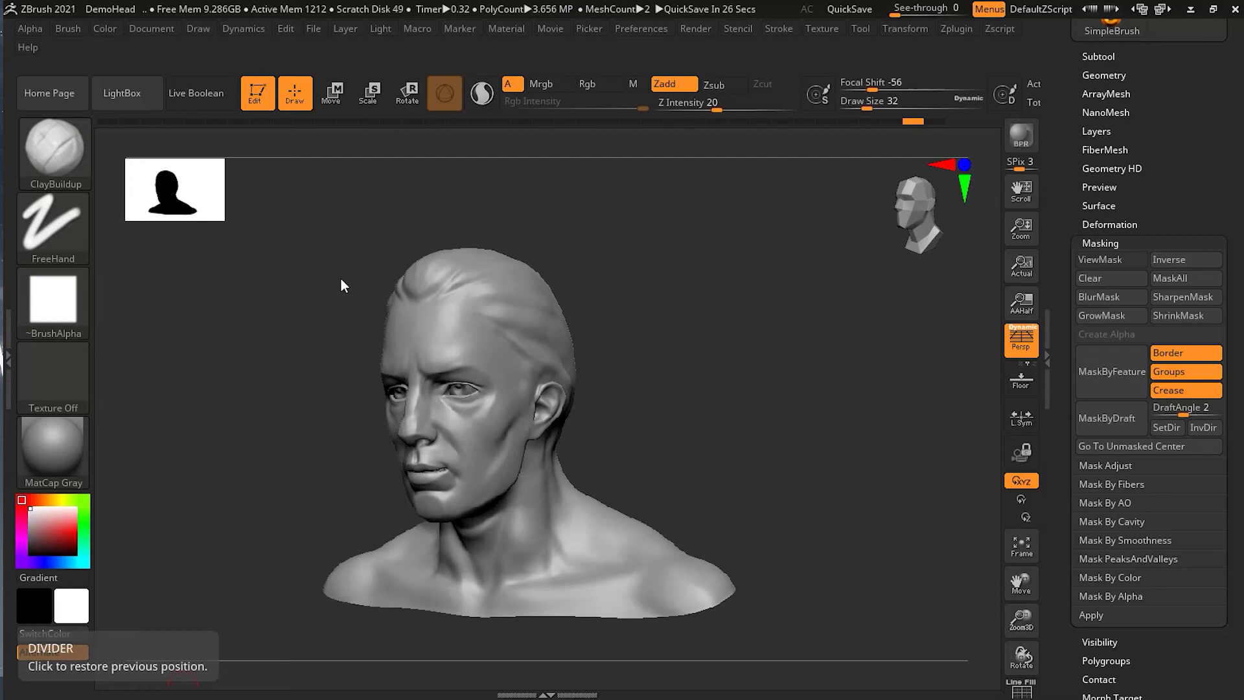
{"action": "left_click", "coordinate": [55, 152], "text": "ctrl"}
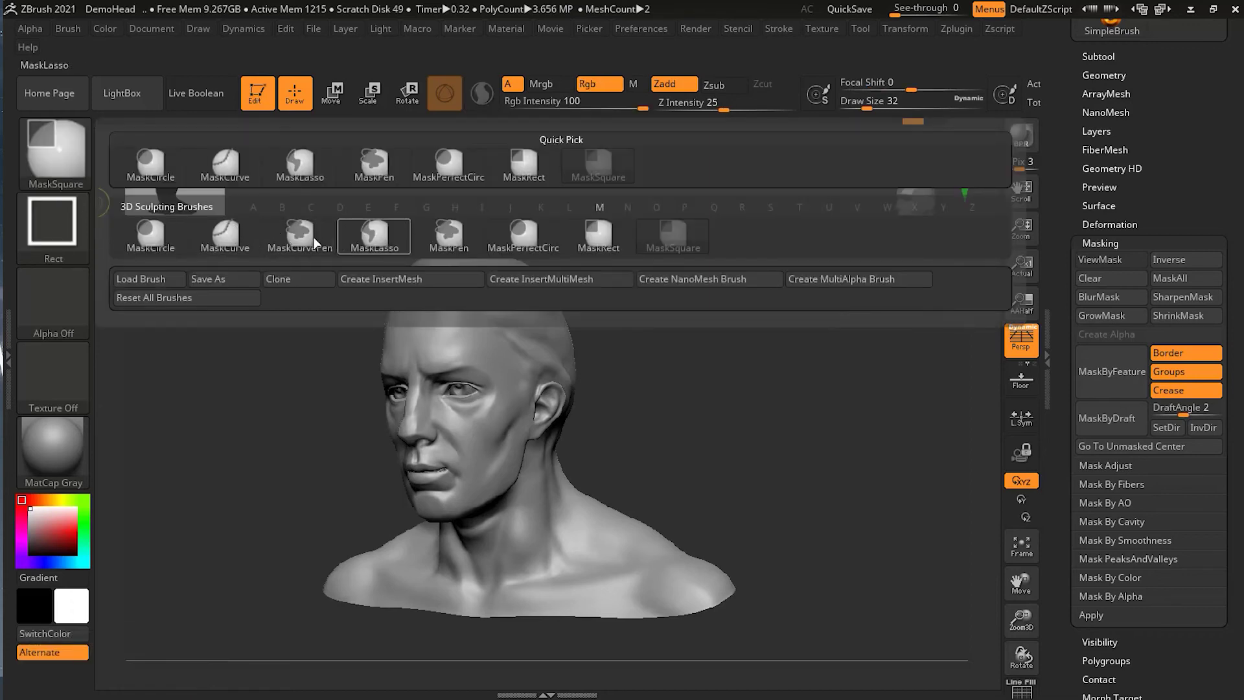
- Select MaskPen and paint a solid mask patch on the temple
{"action": "mouse_move", "coordinate": [402, 244]}
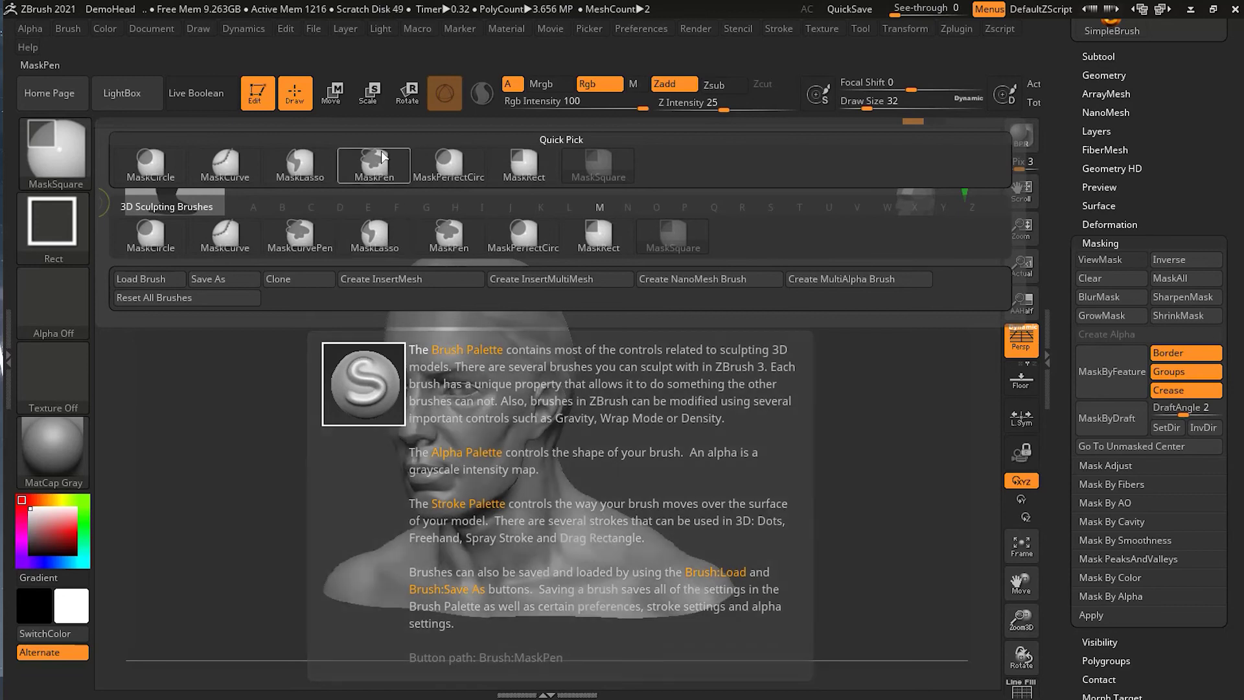
{"action": "left_click", "coordinate": [376, 166], "text": "ctrl"}
{"action": "mouse_move", "coordinate": [470, 322]}
{"action": "left_mouse_down", "text": "ctrl"}
{"action": "mouse_move", "coordinate": [495, 305]}
{"action": "mouse_move", "coordinate": [493, 325]}
{"action": "left_mouse_up", "text": "ctrl"}
{"action": "mouse_move", "coordinate": [636, 317]}
{"action": "left_mouse_down", "text": "alt"}
{"action": "mouse_move", "coordinate": [730, 319]}
{"action": "mouse_move", "coordinate": [777, 394]}
{"action": "left_mouse_up", "text": "alt"}
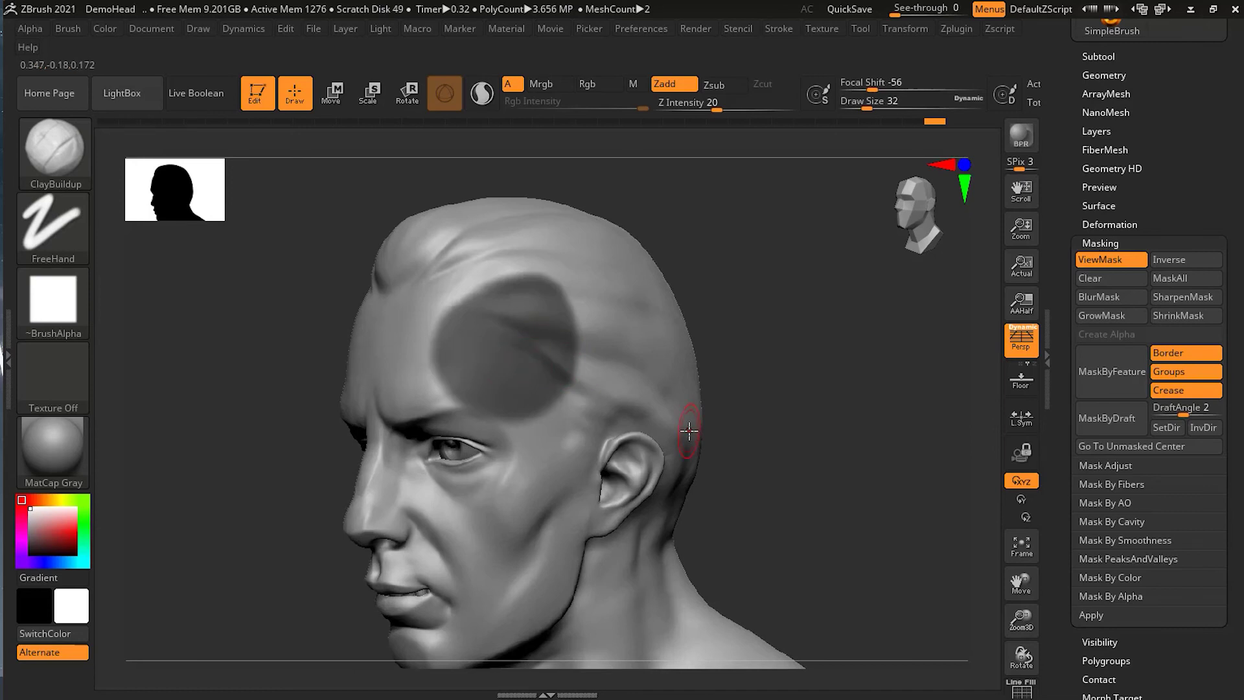
- Grow the temple mask twice, then sharpen its edge twice
{"action": "left_click", "coordinate": [1106, 317]}
{"action": "left_click", "coordinate": [1104, 316]}
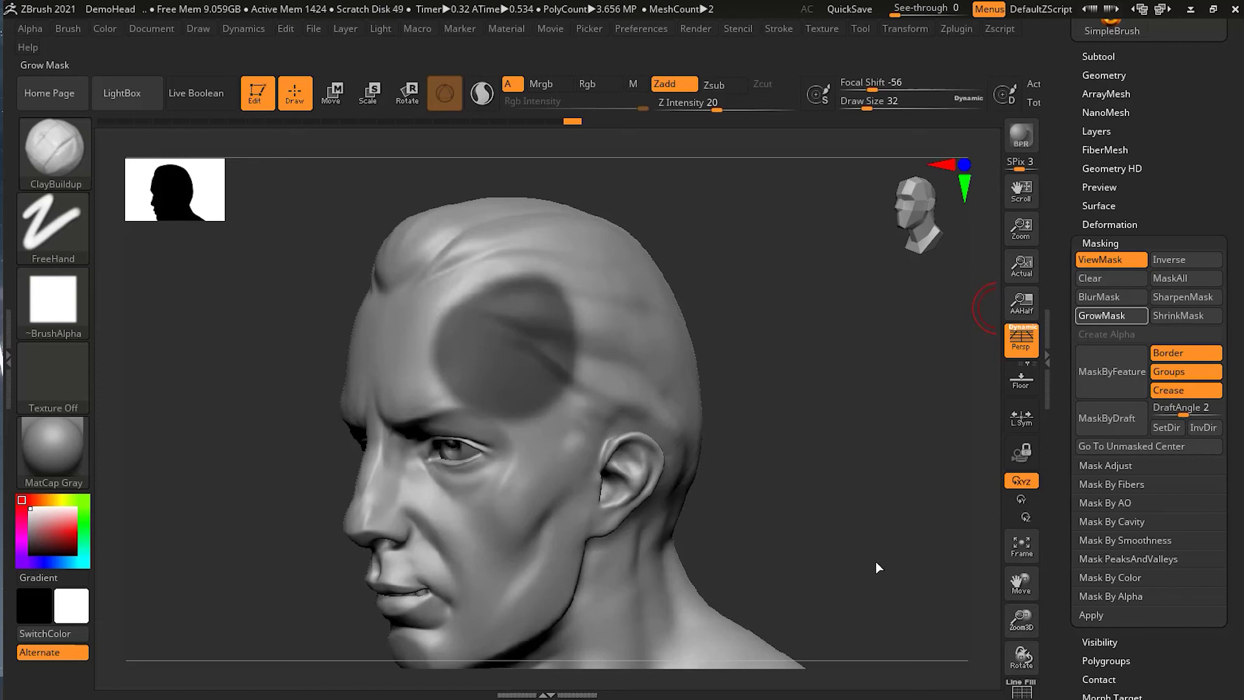
{"action": "left_click_drag", "start_coordinate": [797, 375], "coordinate": [805, 408]}
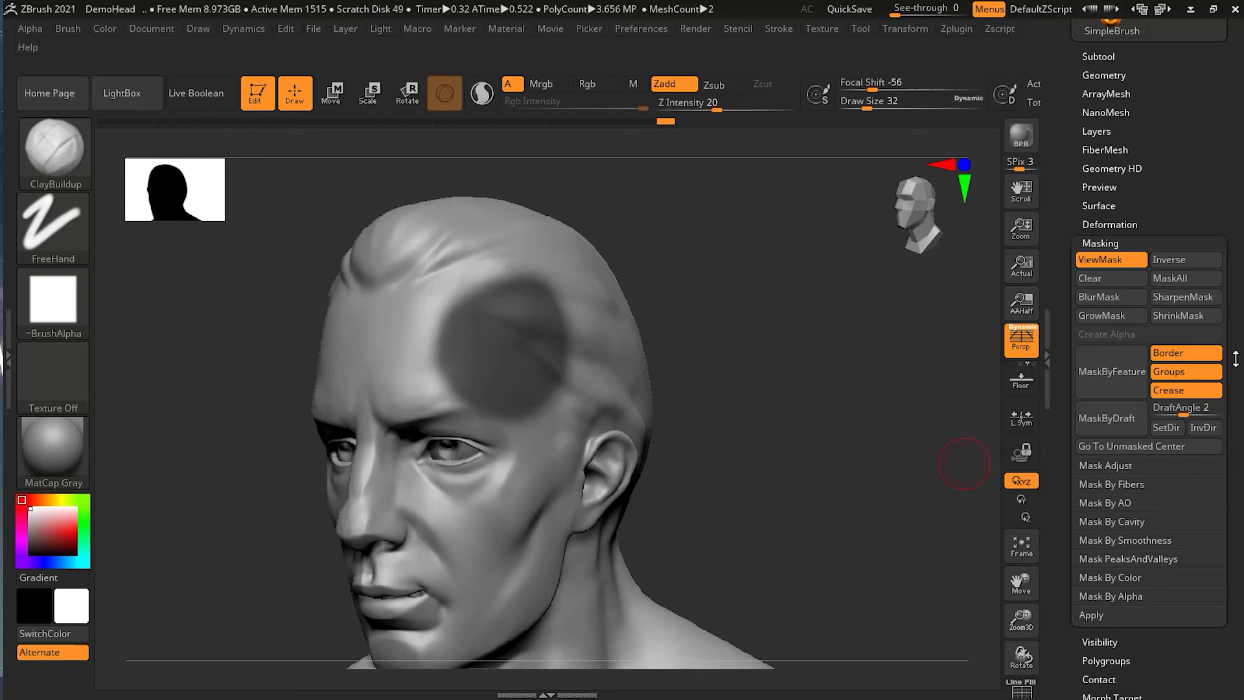
{"action": "left_click", "coordinate": [1203, 298]}
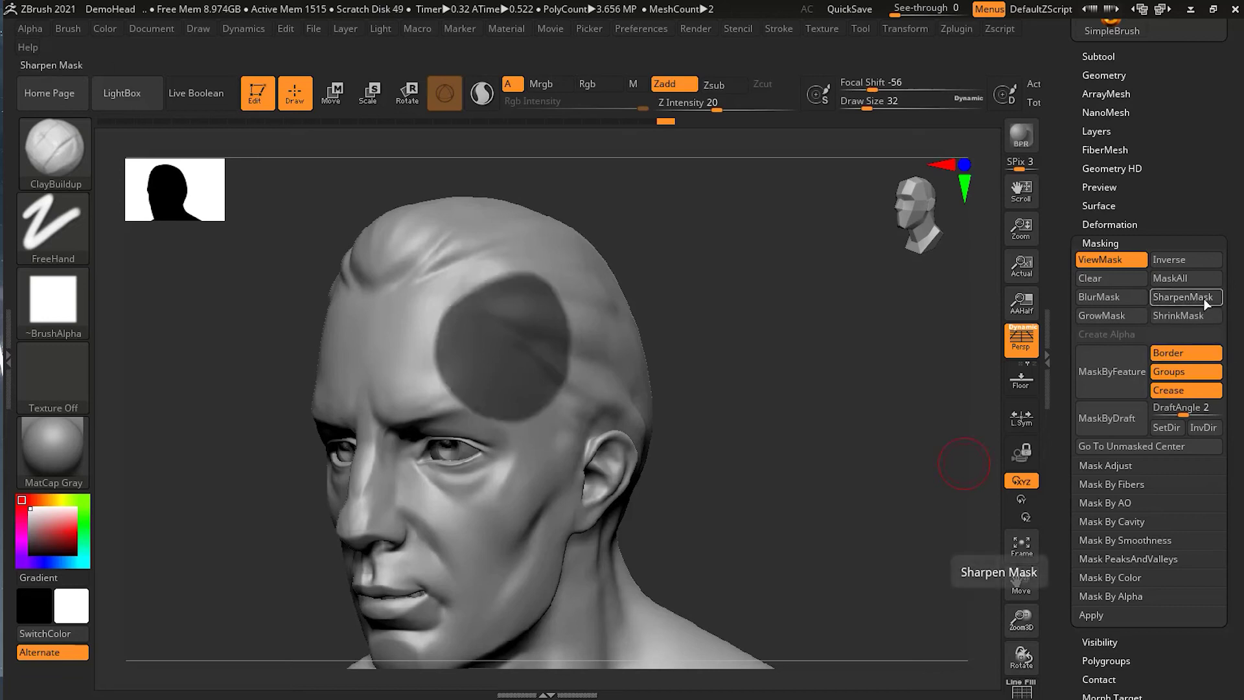
{"action": "left_click", "coordinate": [1203, 297]}
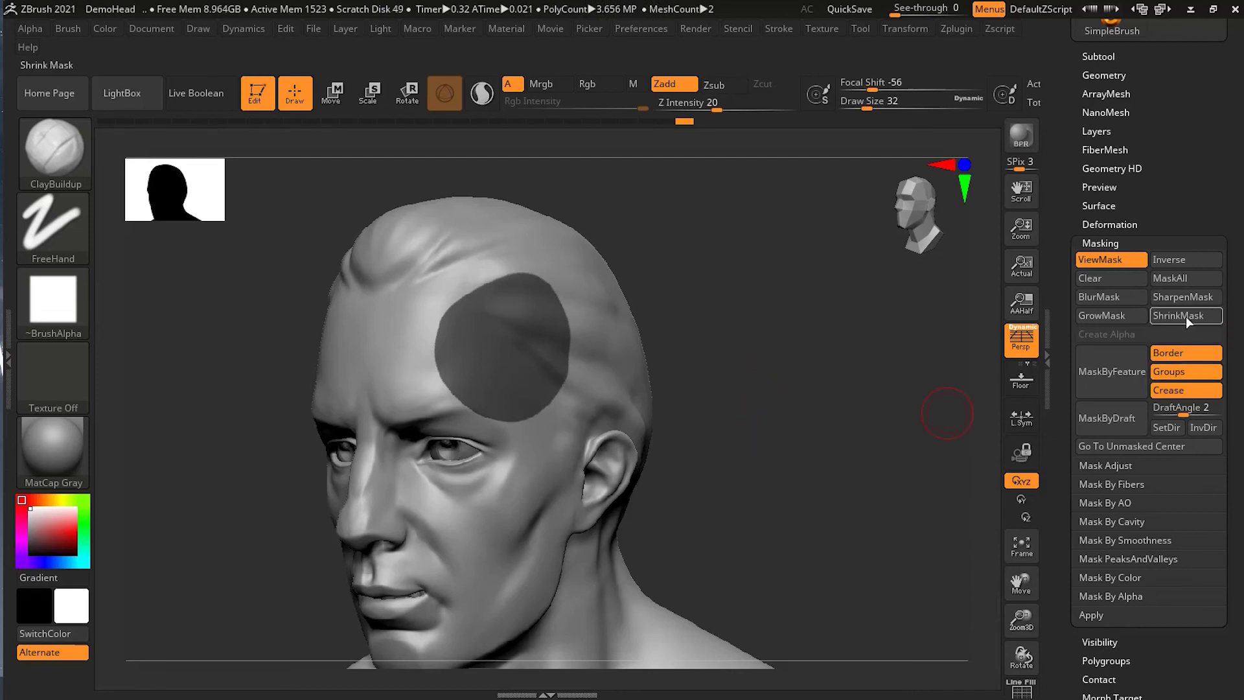
- Shrink the mask four steps and orbit the head toward profile to check it
{"action": "left_click", "coordinate": [1187, 315]}
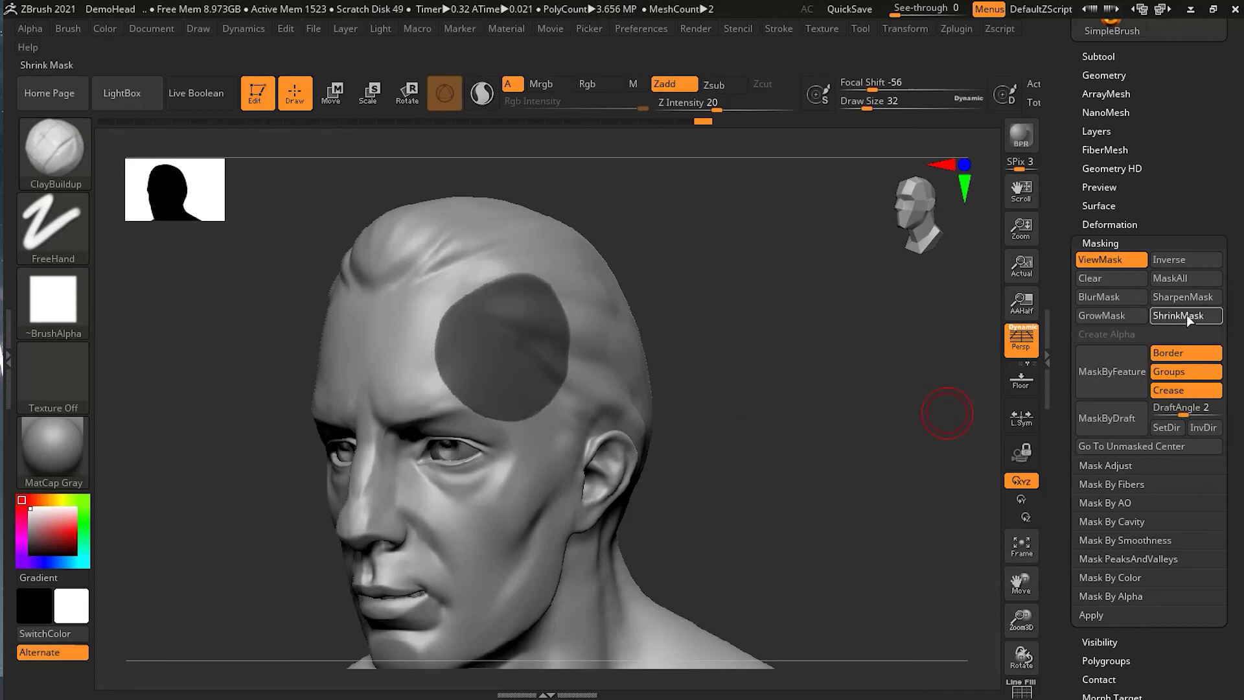
{"action": "left_click", "coordinate": [1187, 315]}
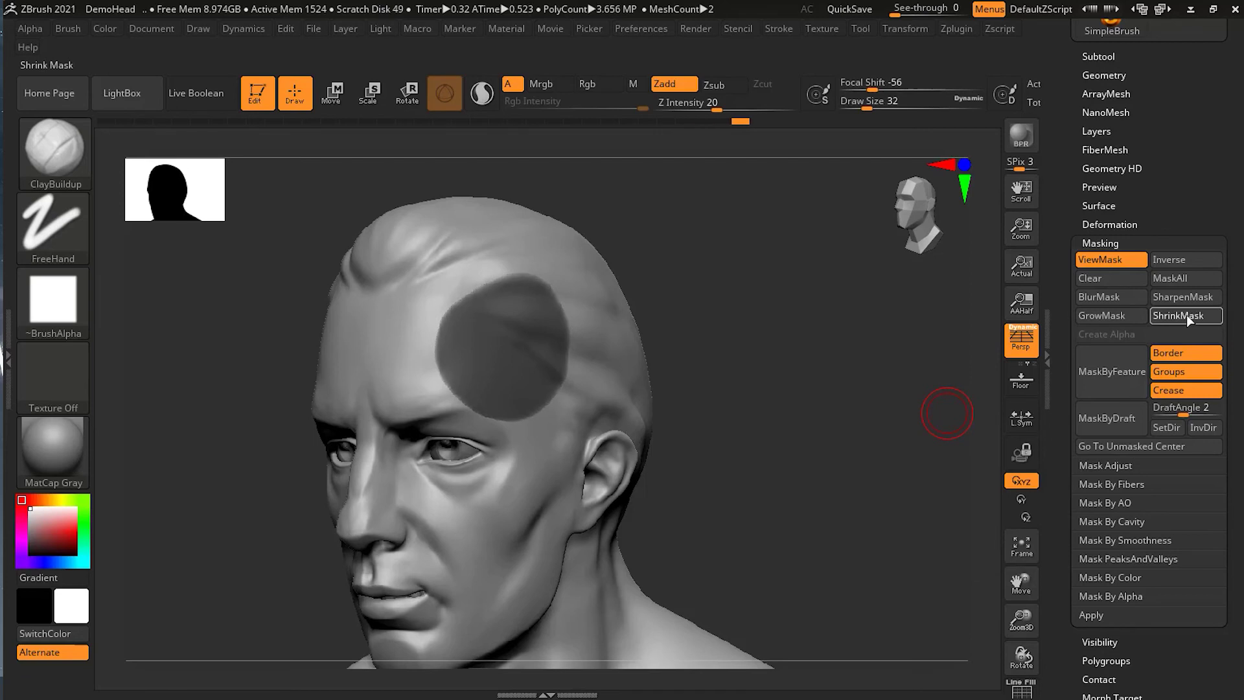
{"action": "left_click", "coordinate": [1187, 315]}
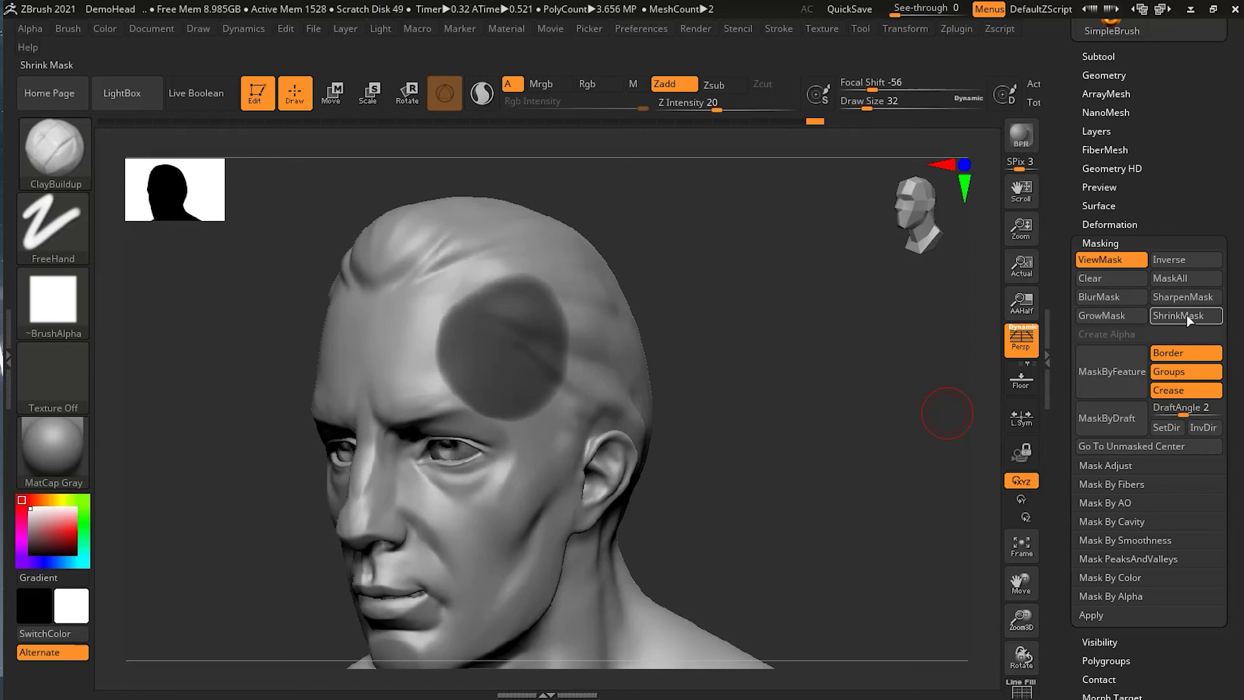
{"action": "left_click", "coordinate": [1187, 315]}
{"action": "left_click_drag", "start_coordinate": [856, 425], "coordinate": [861, 442]}
{"action": "left_click_drag", "start_coordinate": [836, 397], "coordinate": [916, 455]}
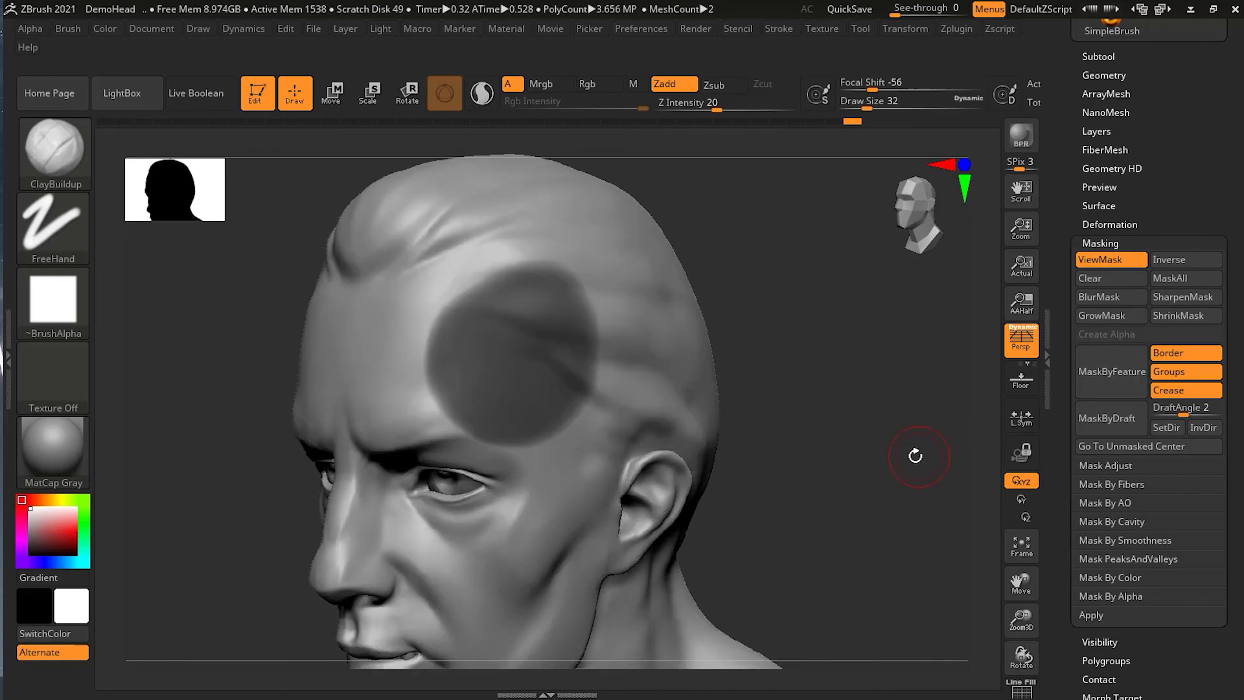
- Sharpen the forehead mask edge and rotate the head to face the other way
{"action": "left_click", "coordinate": [1192, 298]}
{"action": "left_click_drag", "start_coordinate": [842, 402], "coordinate": [694, 408]}
{"action": "left_click_drag", "start_coordinate": [764, 443], "coordinate": [625, 470], "text": "shift"}
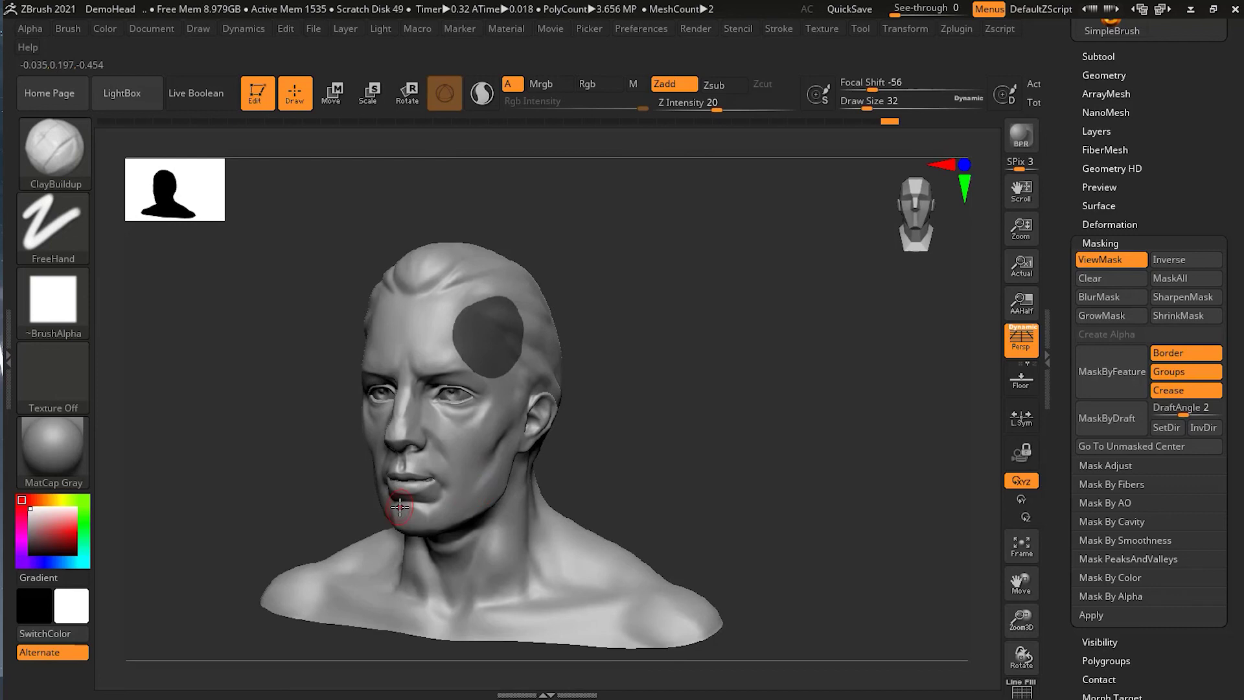
{"action": "left_click_drag", "start_coordinate": [639, 443], "coordinate": [347, 556]}
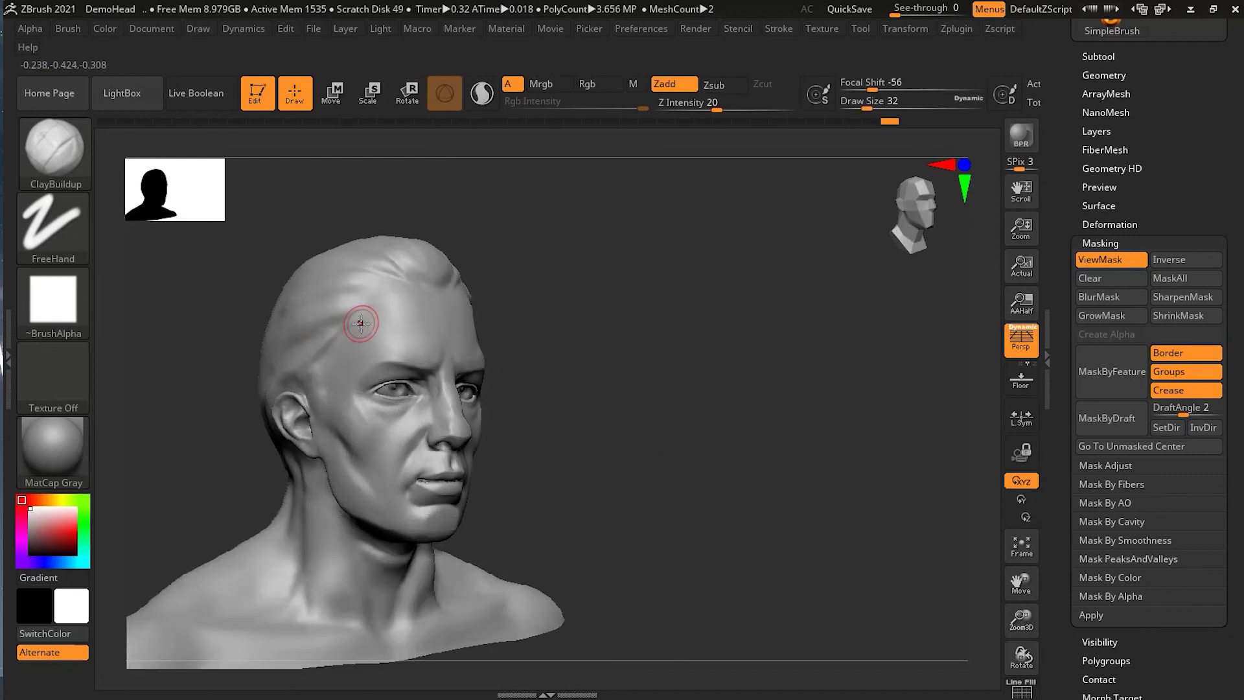
- Paint mask patches on forehead, cheeks and nose bridge, sharpen them, and hide the mask display
{"action": "mouse_move", "coordinate": [363, 321]}
{"action": "left_mouse_down", "text": "ctrl"}
{"action": "mouse_move", "coordinate": [382, 324]}
{"action": "mouse_move", "coordinate": [337, 350]}
{"action": "mouse_move", "coordinate": [354, 311]}
{"action": "mouse_move", "coordinate": [356, 405]}
{"action": "mouse_move", "coordinate": [415, 538]}
{"action": "mouse_move", "coordinate": [410, 480]}
{"action": "mouse_move", "coordinate": [447, 479]}
{"action": "mouse_move", "coordinate": [337, 454]}
{"action": "mouse_move", "coordinate": [304, 431]}
{"action": "mouse_move", "coordinate": [423, 511]}
{"action": "mouse_move", "coordinate": [456, 467]}
{"action": "left_mouse_up", "text": "ctrl"}
{"action": "left_click_drag", "start_coordinate": [619, 434], "coordinate": [577, 451]}
{"action": "left_click_drag", "start_coordinate": [518, 279], "coordinate": [492, 469], "text": "ctrl"}
{"action": "left_click_drag", "start_coordinate": [609, 422], "coordinate": [690, 409], "text": "alt"}
{"action": "mouse_move", "coordinate": [348, 295]}
{"action": "left_mouse_down", "text": "ctrl"}
{"action": "mouse_move", "coordinate": [400, 308]}
{"action": "mouse_move", "coordinate": [378, 312]}
{"action": "mouse_move", "coordinate": [386, 382]}
{"action": "left_mouse_up", "text": "ctrl"}
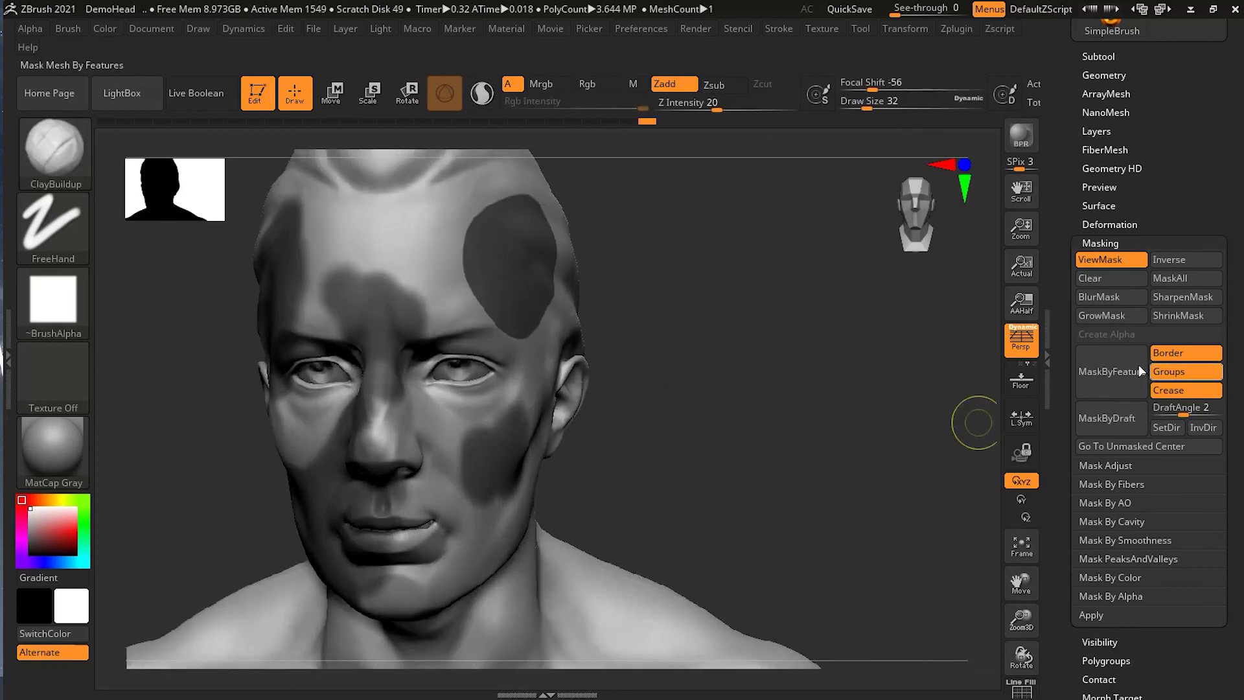
{"action": "left_click", "coordinate": [1184, 302]}
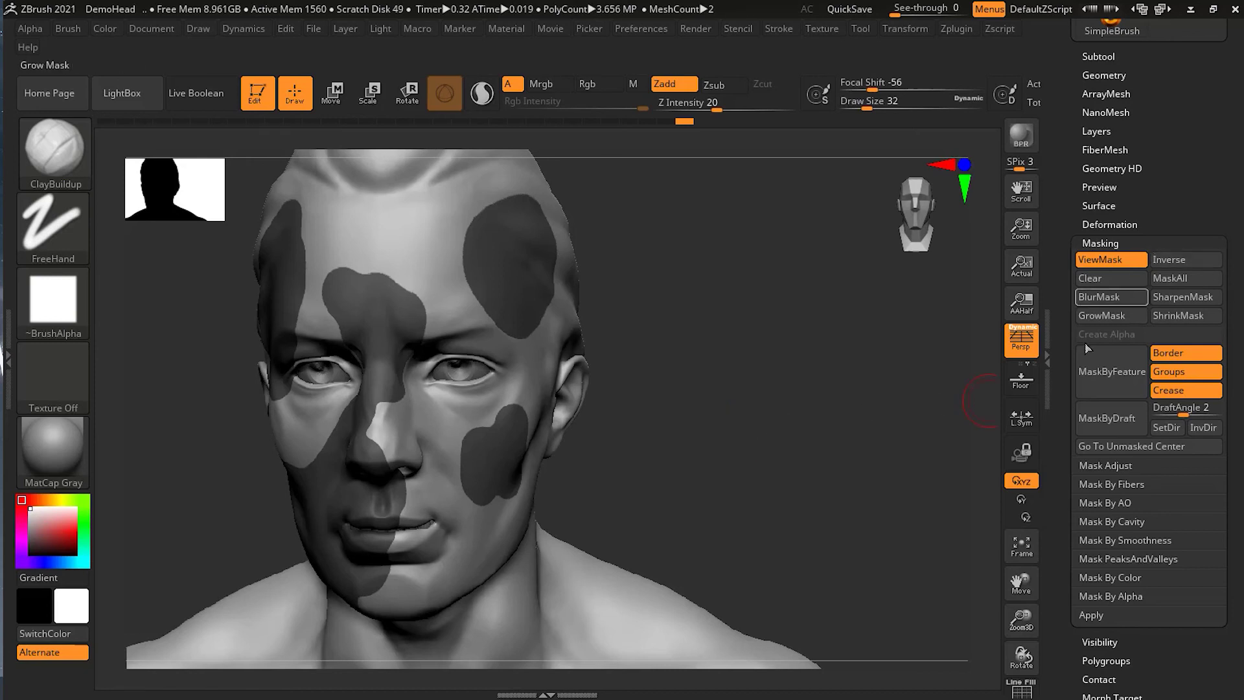
{"action": "left_click", "coordinate": [1105, 259]}
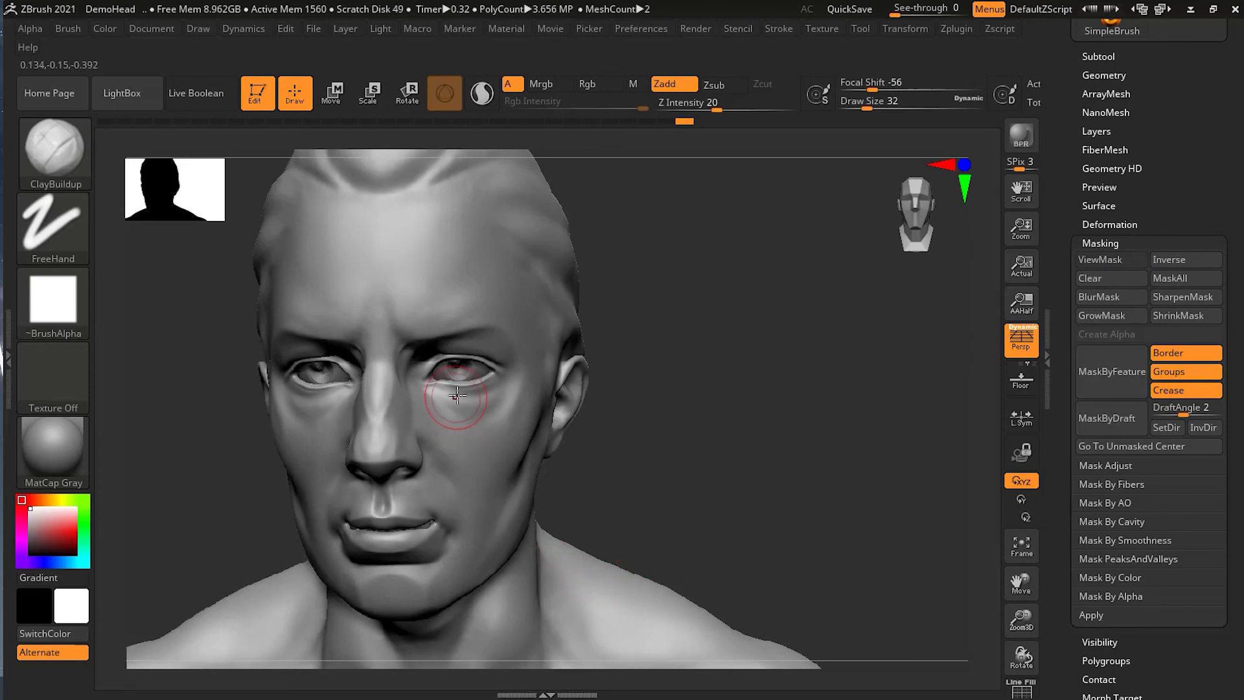
- Build up ClayBuildup strokes from eye to nose bridge, over cheek, nose, lips and chin
{"action": "mouse_move", "coordinate": [456, 391]}
{"action": "left_mouse_down"}
{"action": "mouse_move", "coordinate": [480, 479]}
{"action": "mouse_move", "coordinate": [467, 571]}
{"action": "mouse_move", "coordinate": [557, 285]}
{"action": "mouse_move", "coordinate": [519, 471]}
{"action": "mouse_move", "coordinate": [533, 447]}
{"action": "mouse_move", "coordinate": [394, 427]}
{"action": "mouse_move", "coordinate": [454, 292]}
{"action": "mouse_move", "coordinate": [562, 234]}
{"action": "mouse_move", "coordinate": [548, 200]}
{"action": "mouse_move", "coordinate": [441, 256]}
{"action": "mouse_move", "coordinate": [480, 182]}
{"action": "mouse_move", "coordinate": [411, 203]}
{"action": "mouse_move", "coordinate": [273, 363]}
{"action": "mouse_move", "coordinate": [324, 447]}
{"action": "mouse_move", "coordinate": [350, 454]}
{"action": "mouse_move", "coordinate": [379, 418]}
{"action": "mouse_move", "coordinate": [382, 441]}
{"action": "mouse_move", "coordinate": [327, 421]}
{"action": "left_mouse_up"}
{"action": "left_click_drag", "start_coordinate": [401, 531], "coordinate": [391, 564]}
{"action": "mouse_move", "coordinate": [335, 596]}
{"action": "left_mouse_down"}
{"action": "mouse_move", "coordinate": [357, 623]}
{"action": "mouse_move", "coordinate": [436, 509]}
{"action": "mouse_move", "coordinate": [425, 551]}
{"action": "mouse_move", "coordinate": [450, 625]}
{"action": "left_mouse_up"}
{"action": "left_click_drag", "start_coordinate": [628, 457], "coordinate": [716, 447]}
- Add clay from cheek to temple and jaw to ear, then re-enable ViewMask in a front view
{"action": "left_click_drag", "start_coordinate": [363, 389], "coordinate": [311, 425]}
{"action": "mouse_move", "coordinate": [275, 597]}
{"action": "left_mouse_down"}
{"action": "mouse_move", "coordinate": [151, 449]}
{"action": "mouse_move", "coordinate": [144, 362]}
{"action": "mouse_move", "coordinate": [146, 408]}
{"action": "left_mouse_up"}
{"action": "left_click_drag", "start_coordinate": [811, 385], "coordinate": [718, 391]}
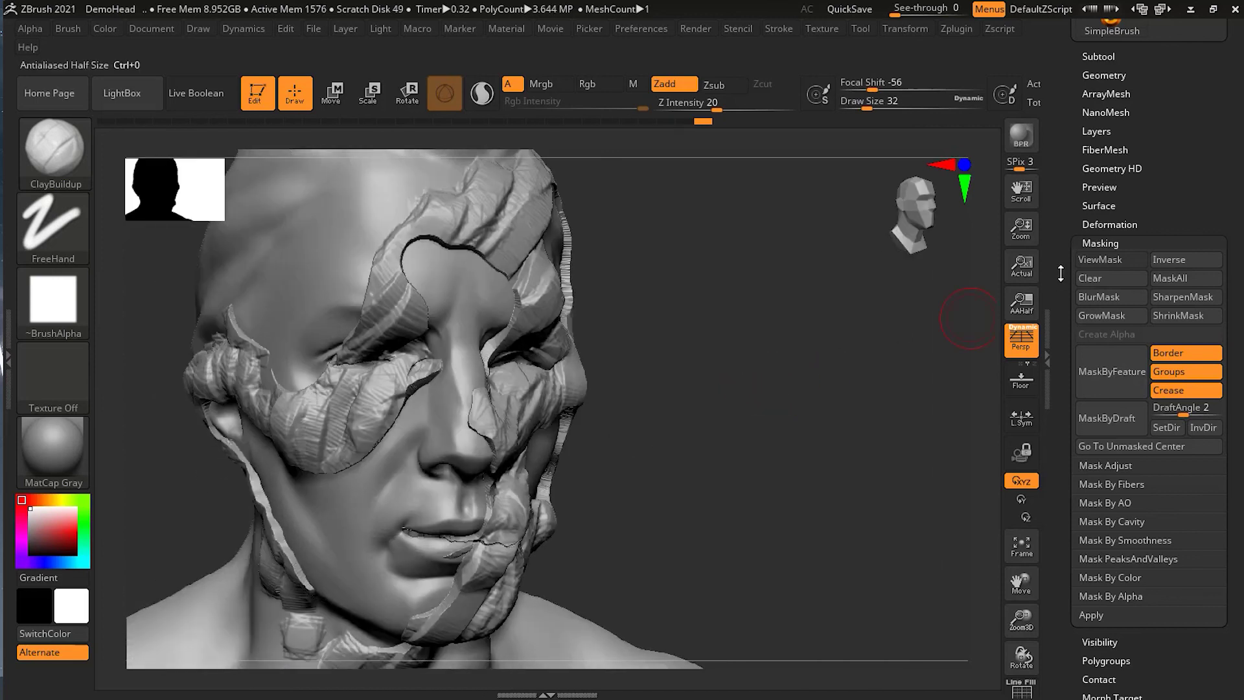
{"action": "left_click", "coordinate": [1118, 259]}
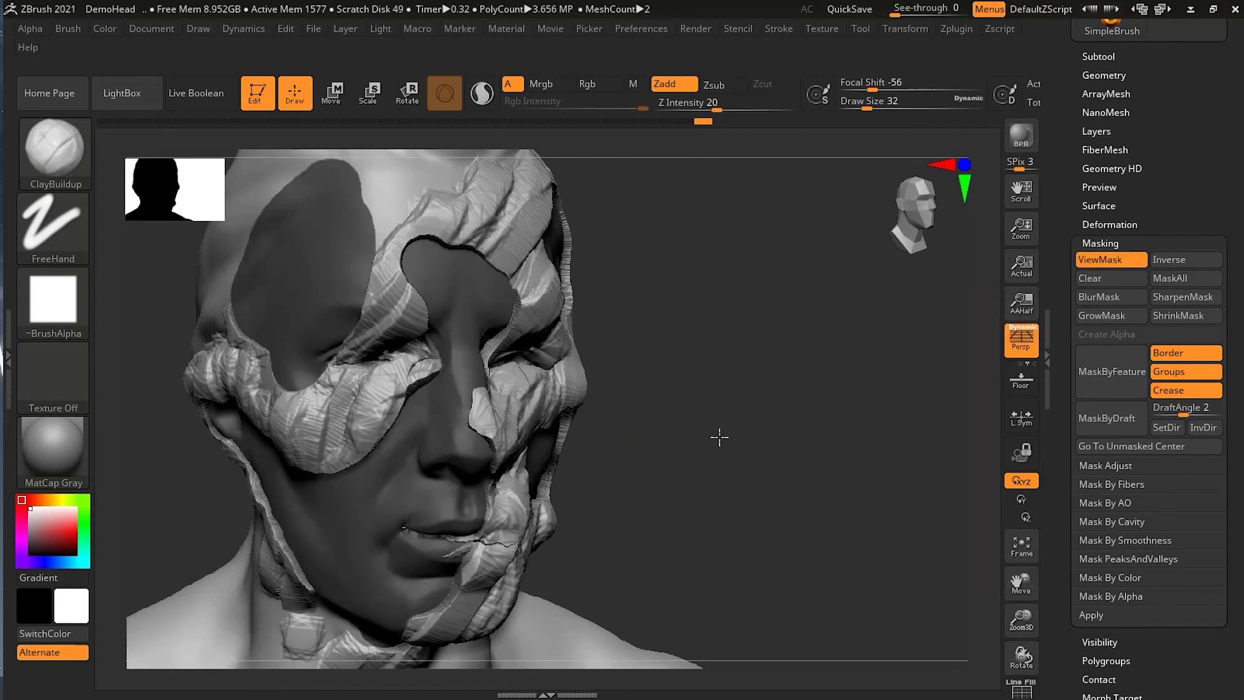
{"action": "left_click_drag", "start_coordinate": [719, 436], "coordinate": [680, 454]}
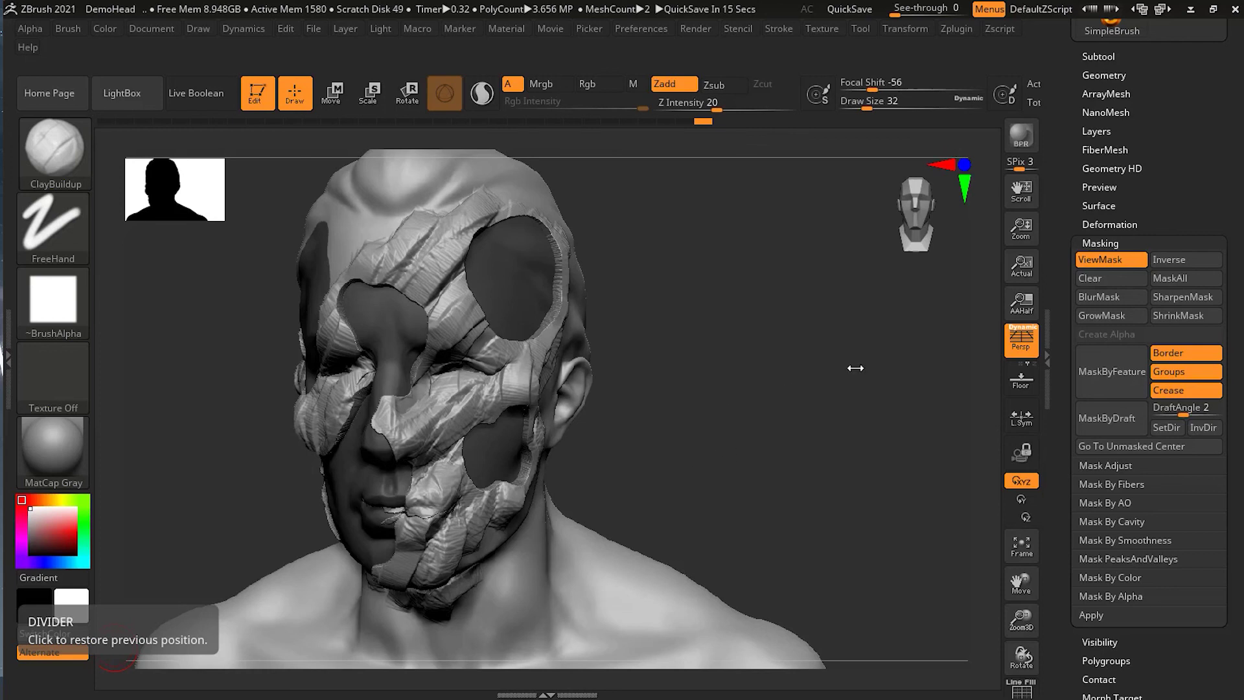
{"action": "left_click", "coordinate": [1180, 260]}
{"action": "left_click", "coordinate": [1181, 261]}
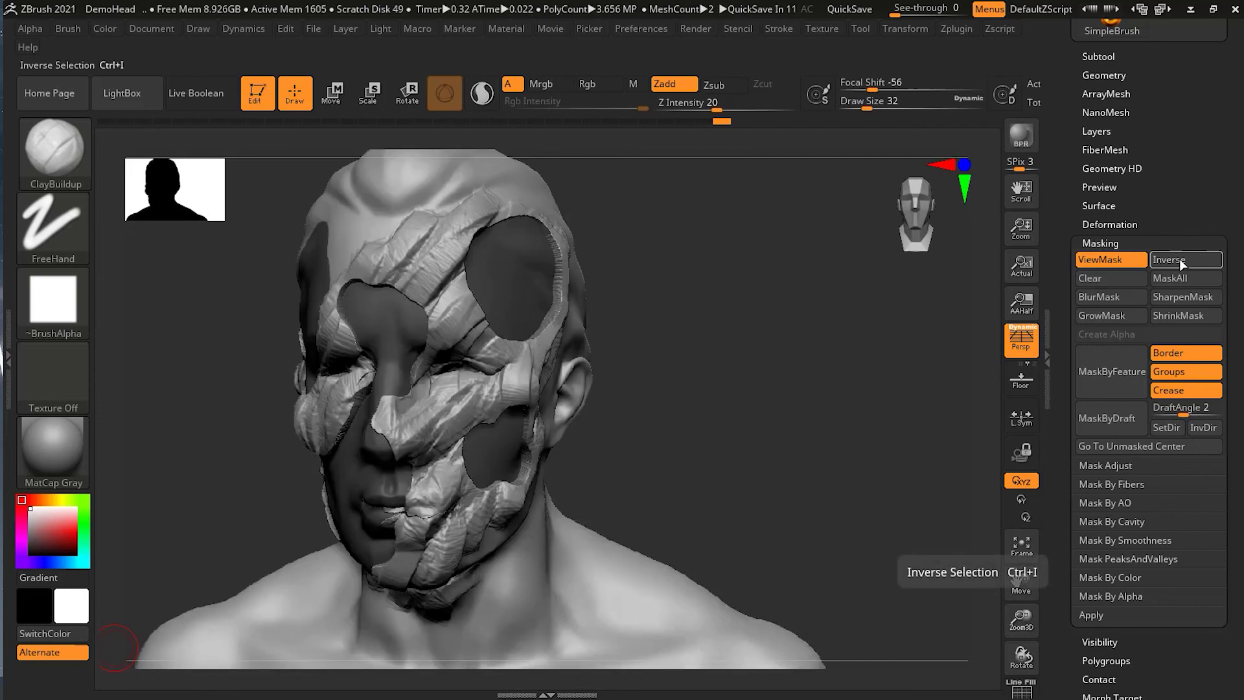